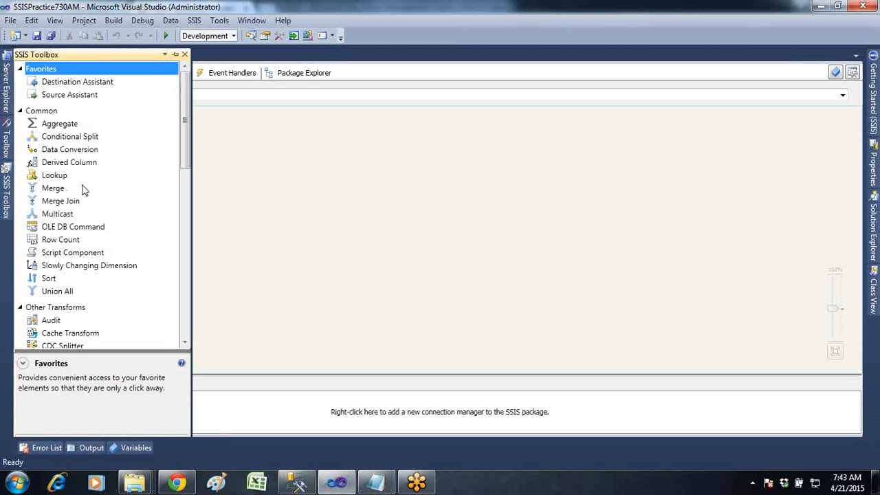
- Add a Derived Column transformation to the empty data flow of the package
left_click_drag(78, 165, 412, 194)
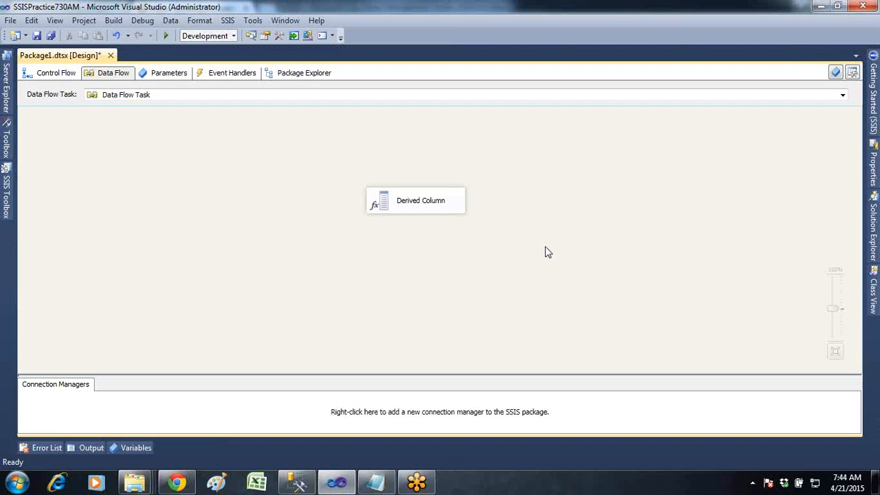
- Switch to SQL Server Management Studio and remove the FlatDestination table name from the end of the SELECT query
left_click(296, 482)
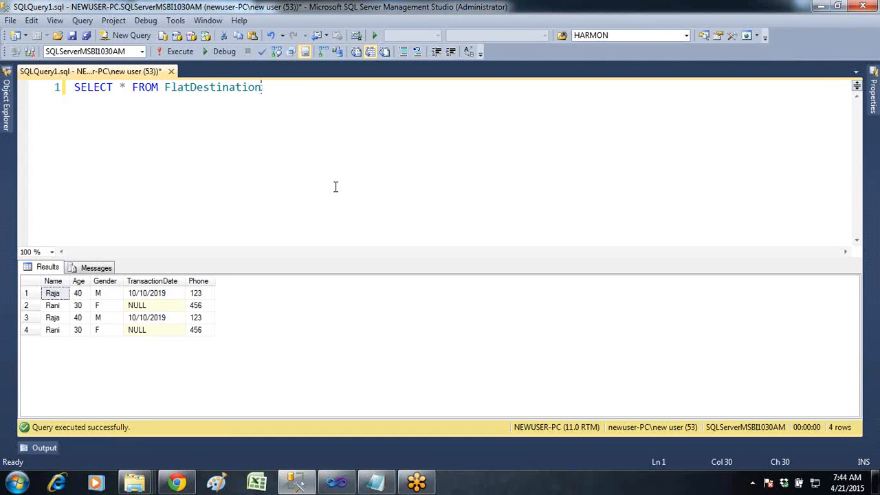
key("BackSpace")
key("BackSpace")
key("BackSpace")
key("BackSpace")
key("BackSpace")
key("BackSpace")
key("BackSpace")
key("BackSpace")
key("BackSpace")
key("BackSpace")
key("BackSpace")
key("BackSpace")
key("BackSpace")
key("BackSpace")
key("BackSpace")
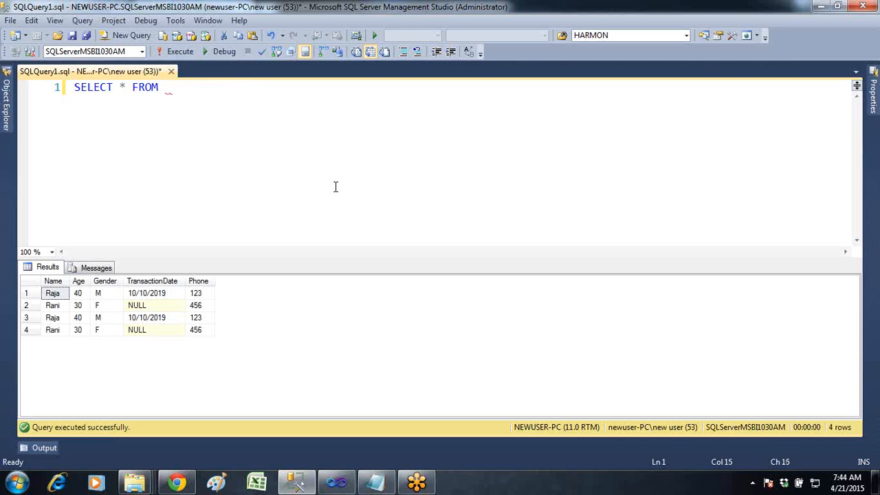
- Change the query's active database to SQLServerBI730AM
key("ctrl+u")
key("Up")
key("Up")
key("Up")
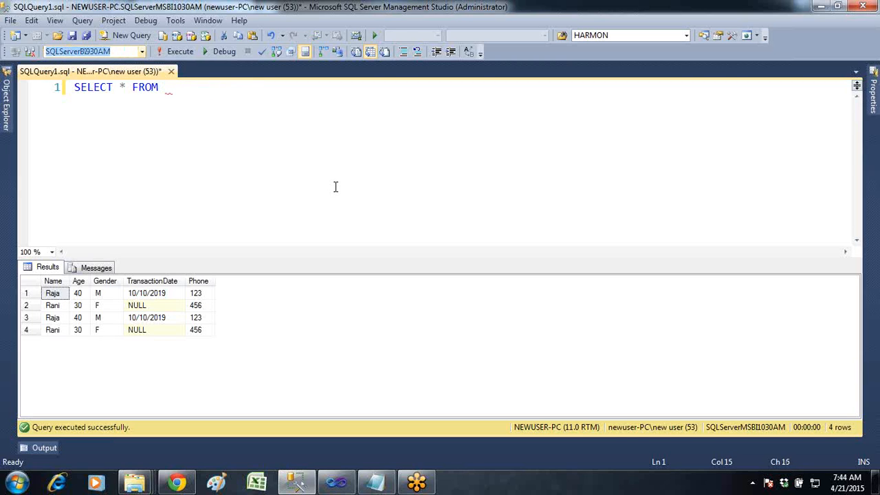
key("Return")
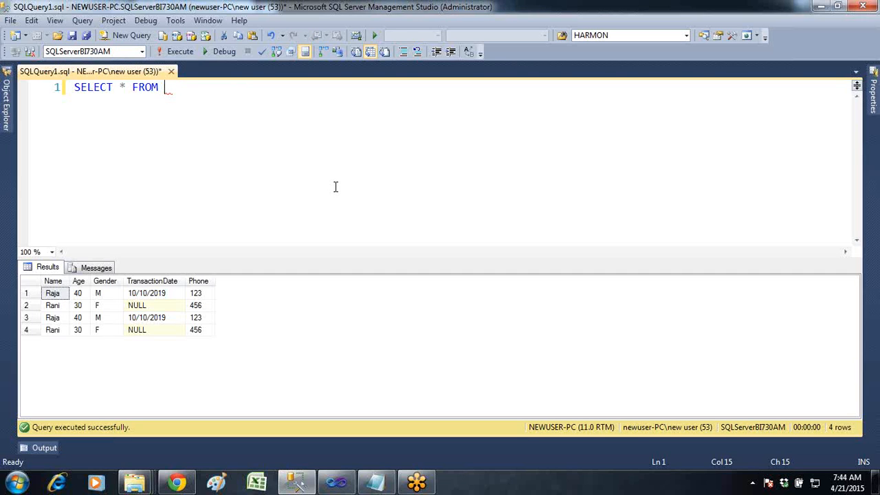
- Complete the query as SELECT * FROM EMP, run it, and enlarge the results area to show more rows
type("EMP")
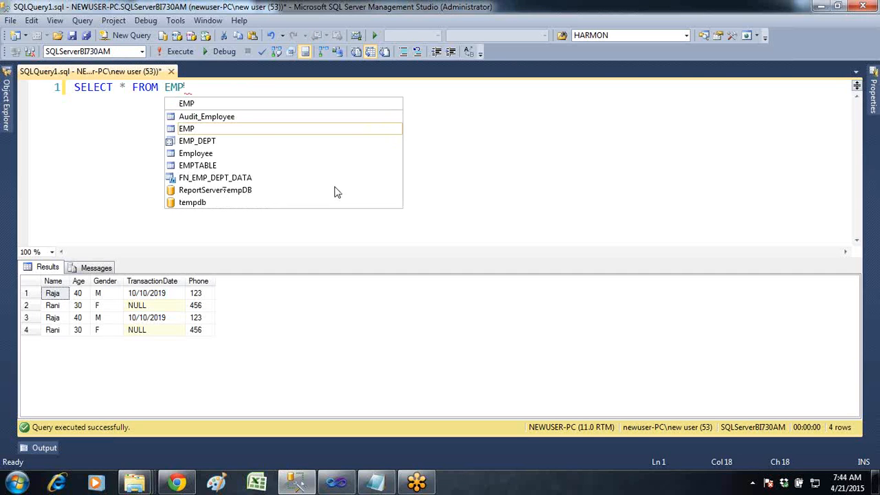
key("F5")
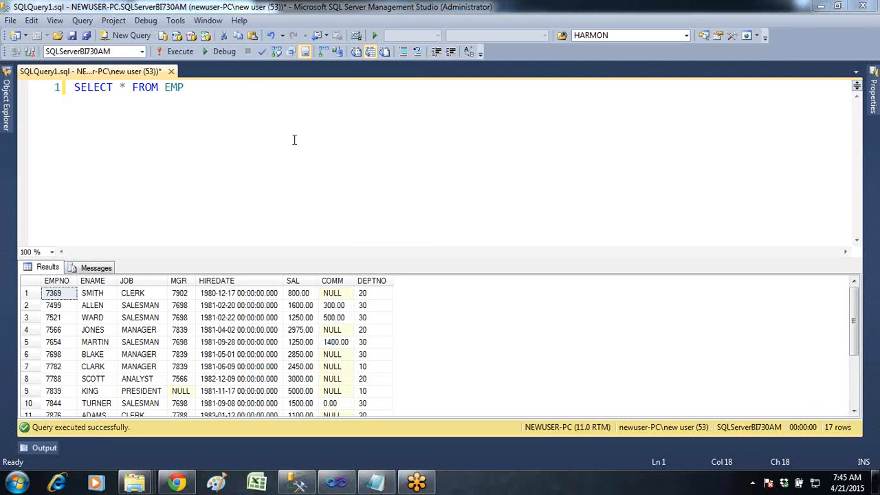
left_click(247, 149)
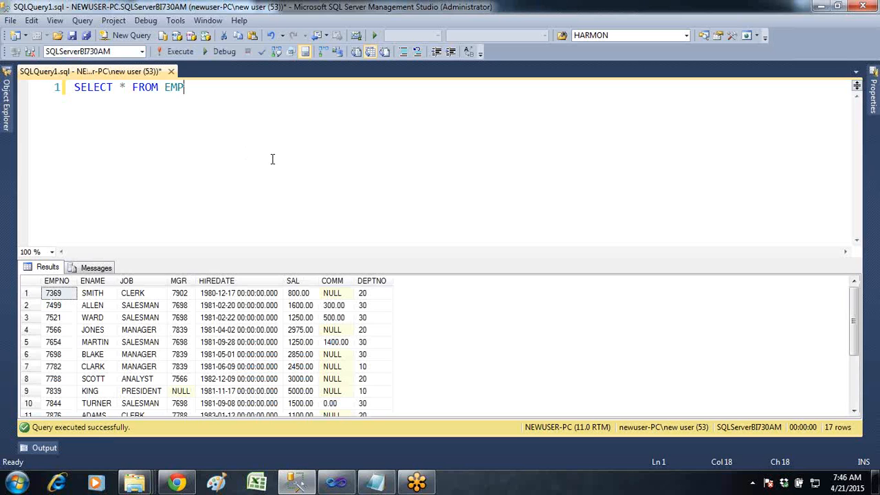
left_click_drag(330, 259, 335, 182)
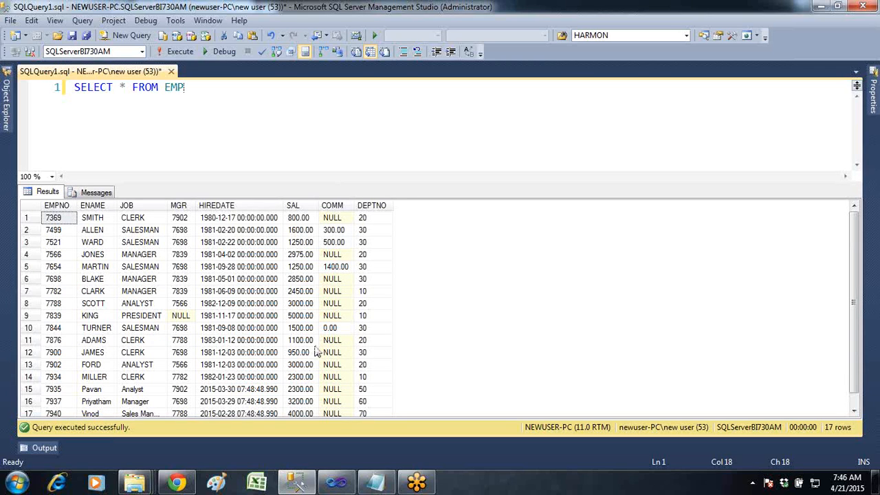
- Hide the results and start a second statement two lines below with SELECT * , SAL + COMM
key("ctrl+r")
key("Return")
key("Return")
type("SELEC")
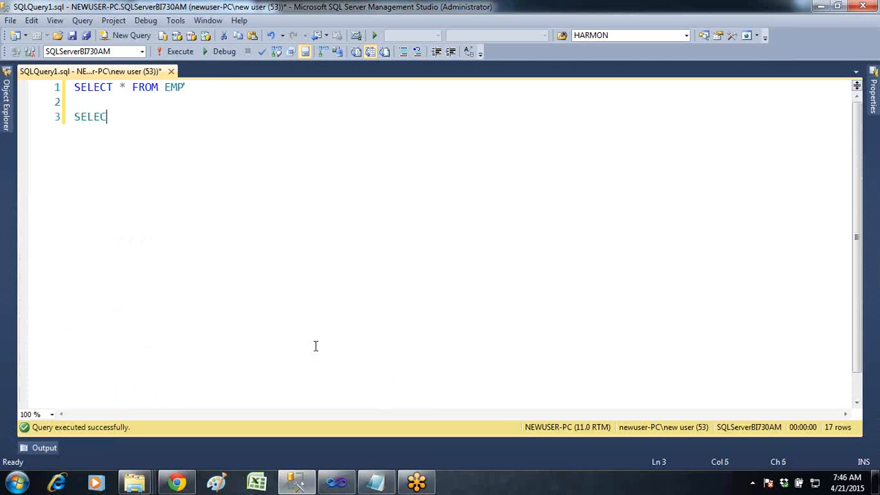
type("T * ")
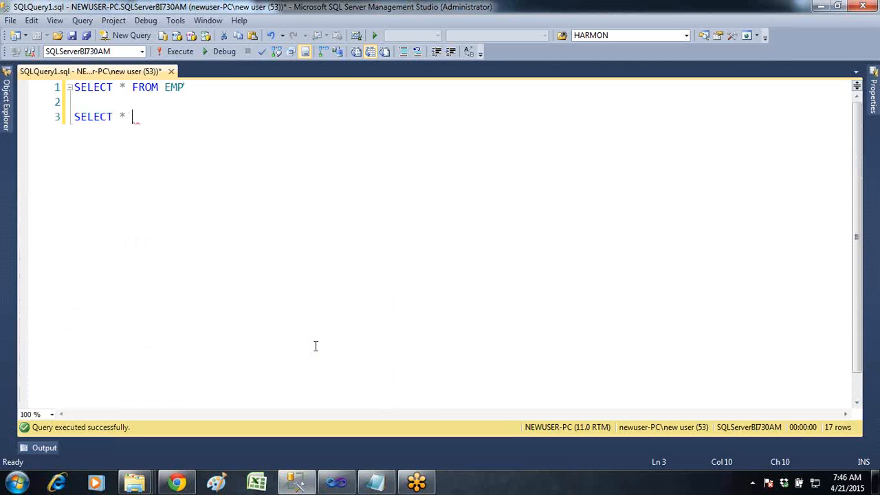
type(",")
type("S")
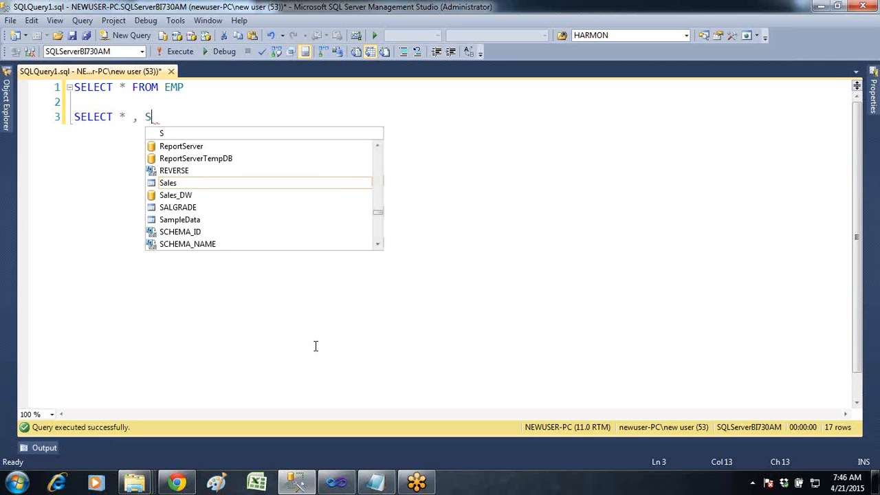
type("AL + COMM")
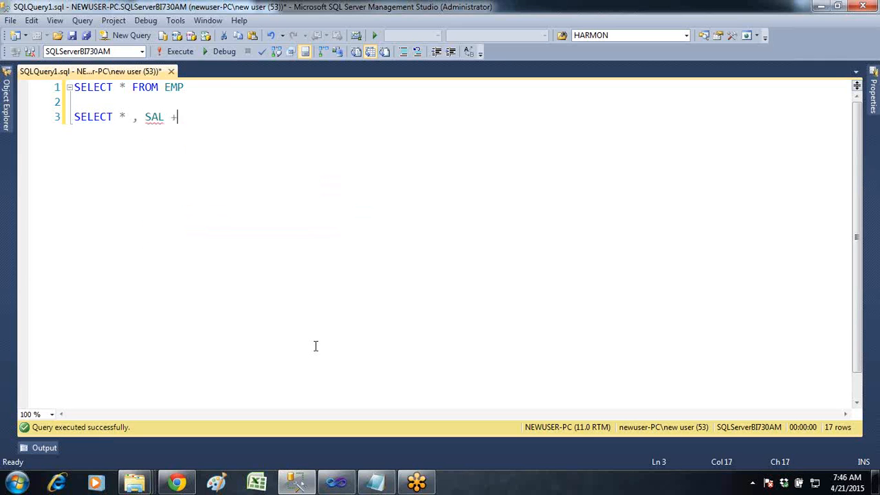
- Enclose SAL + COMM in parentheses and follow it with a multiplication operator
key("Left")
key("Left")
key("Left")
key("Left")
key("Left")
key("Left")
key("Left")
key("Left")
key("Left")
key("Left")
type("(")
key("End")
type(") *")
- Finish the second statement with 12 YearlySalary FROM EMP and run only that statement
type("1")
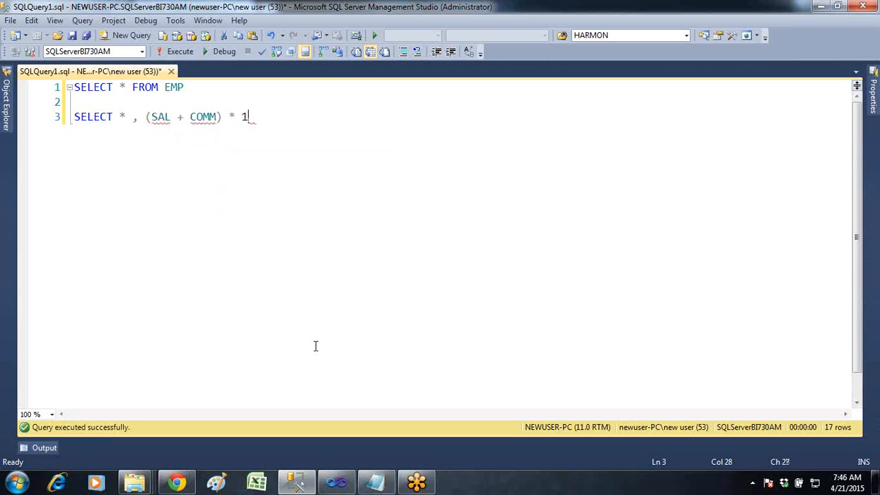
type("2 Y")
type("a")
key("BackSpace")
type("earlySalary FROM")
key("BackSpace")
key("BackSpace")
type("ROM ")
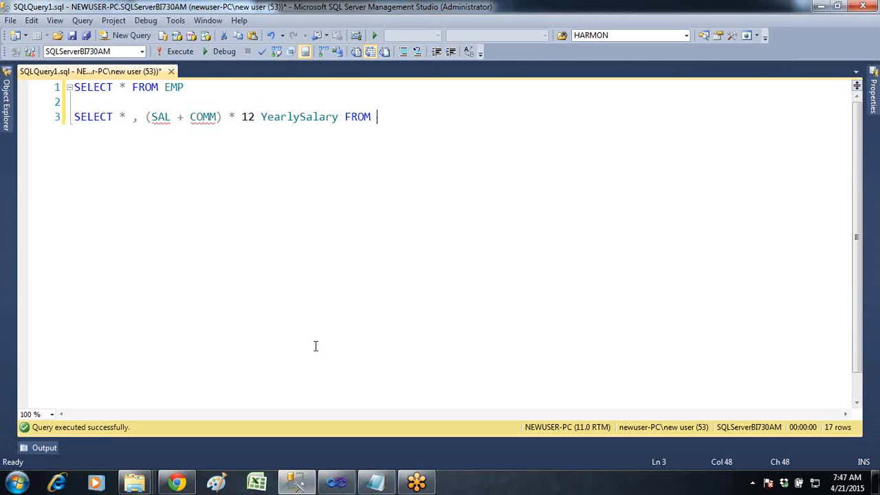
type("EMP")
key("shift+Home")
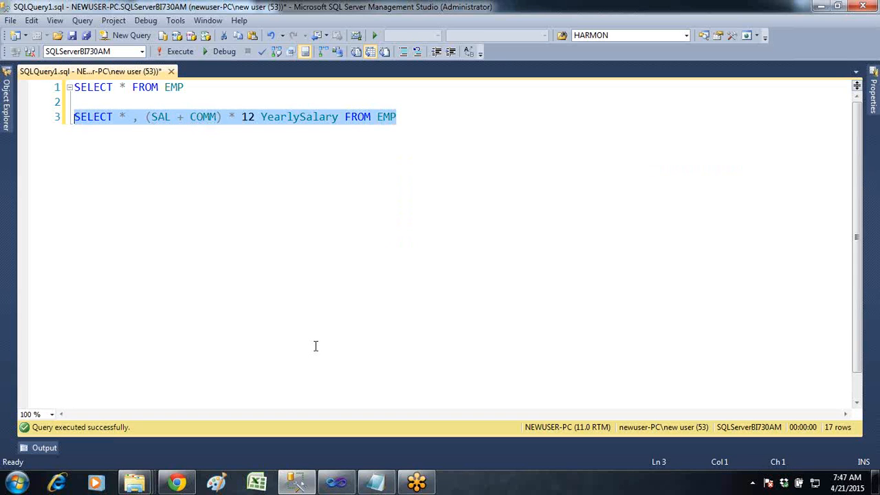
key("F5")
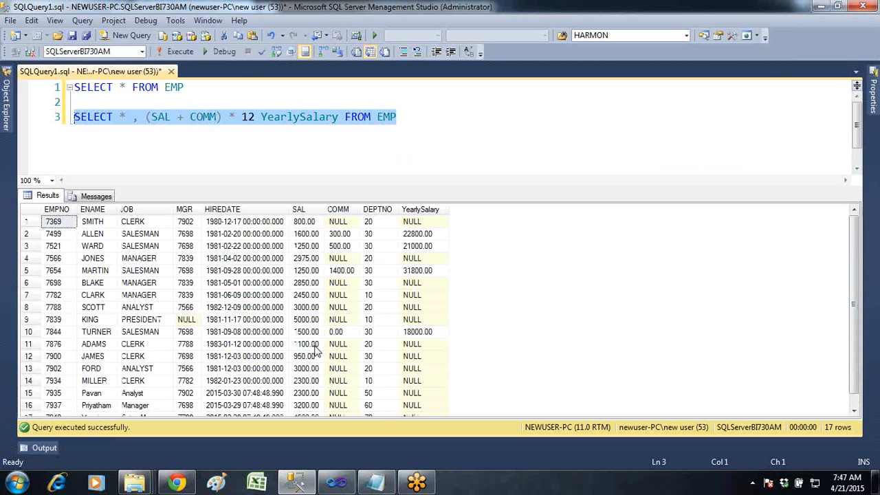
- Wrap COMM in the second statement as ISNULL(COMM,0) so that missing commissions count as zero
left_click(317, 222)
left_click(330, 222)
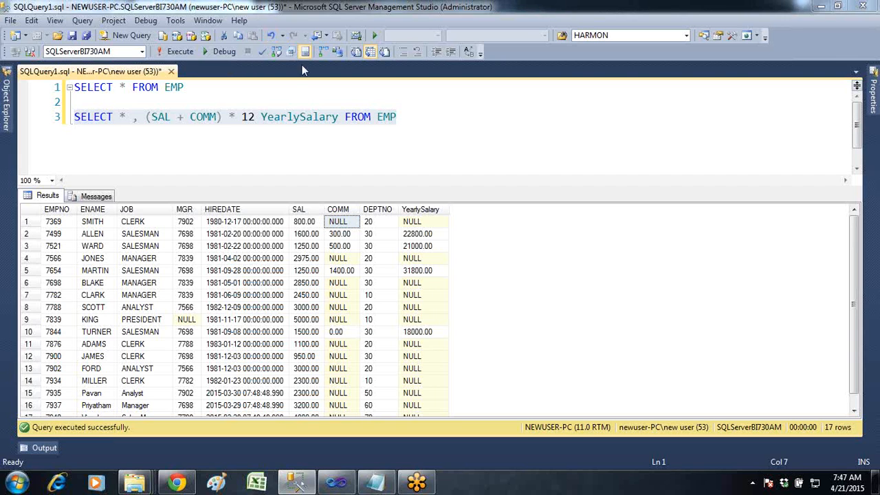
left_click(339, 284)
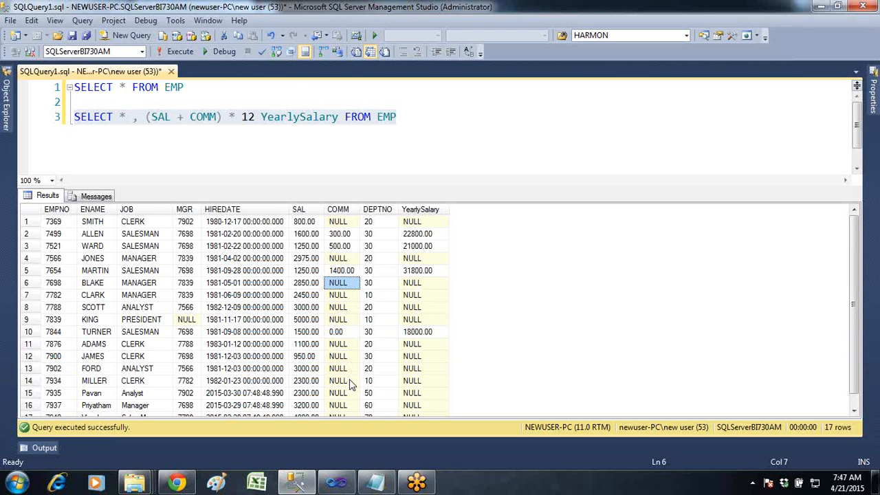
left_click(248, 117)
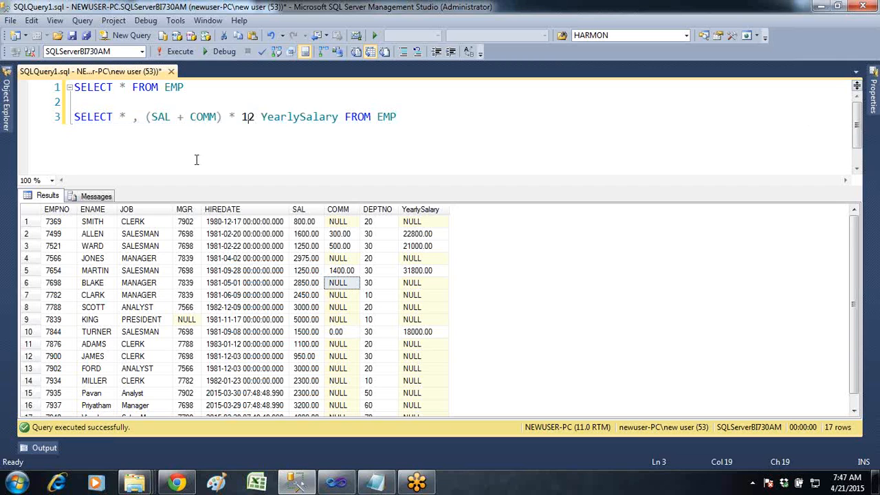
type("ISNULL")
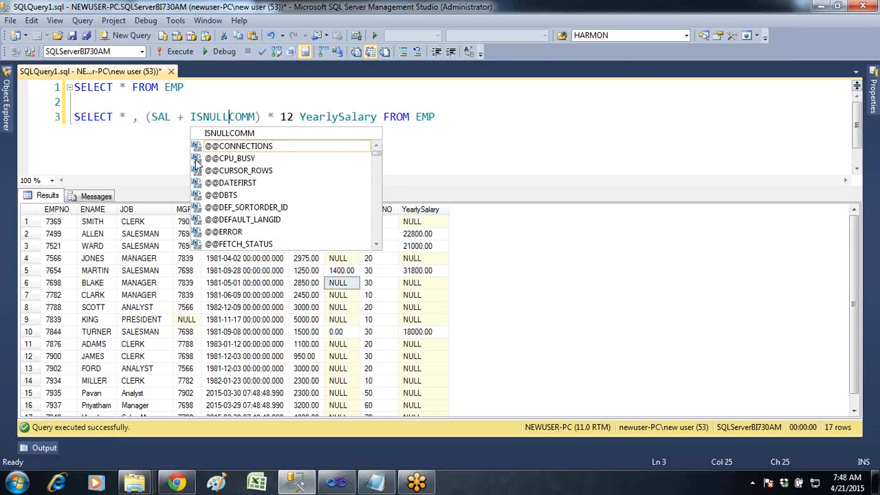
type("(")
key("Right")
key("Right")
key("Right")
key("Right")
type(",0)")
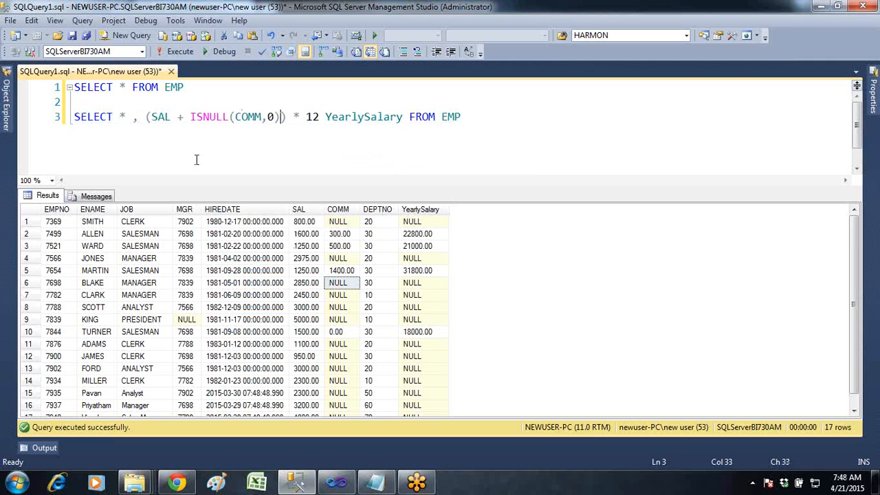
- Compare the SAL, COMM and YearlySalary values in the old results, and run only the revised YearlySalary statement
key("End")
key("shift+Home")
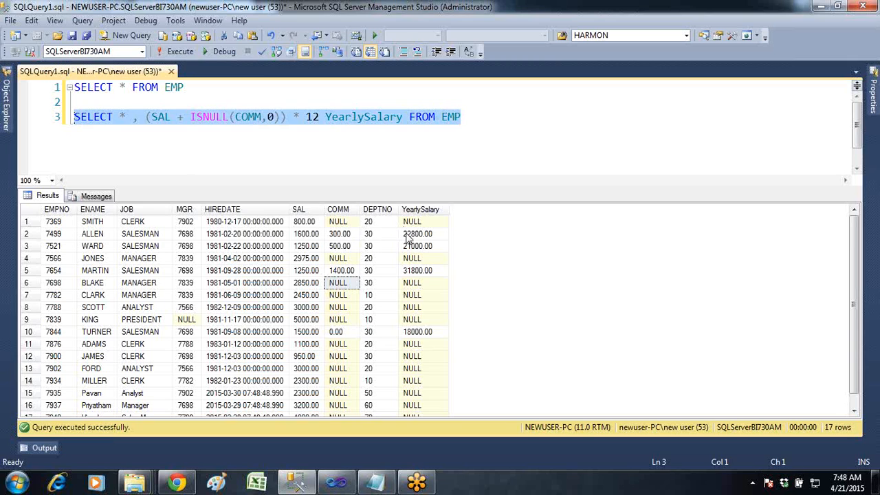
left_click_drag(306, 234, 340, 237)
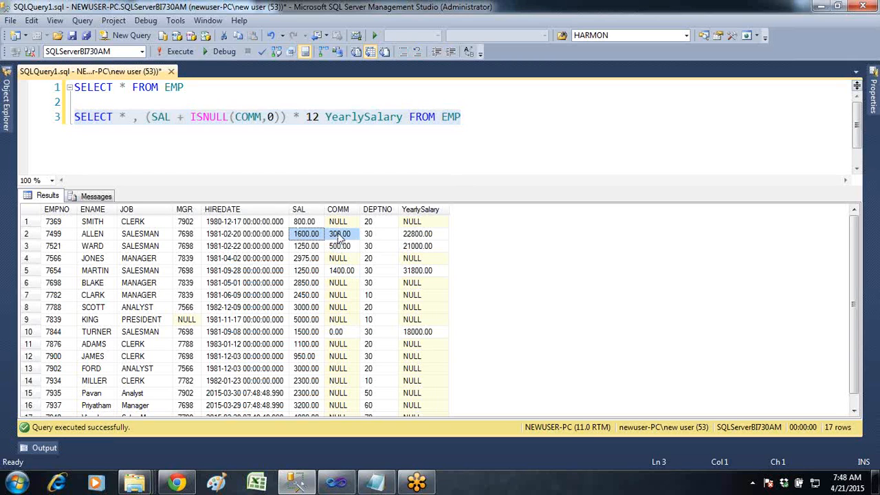
left_click(431, 237)
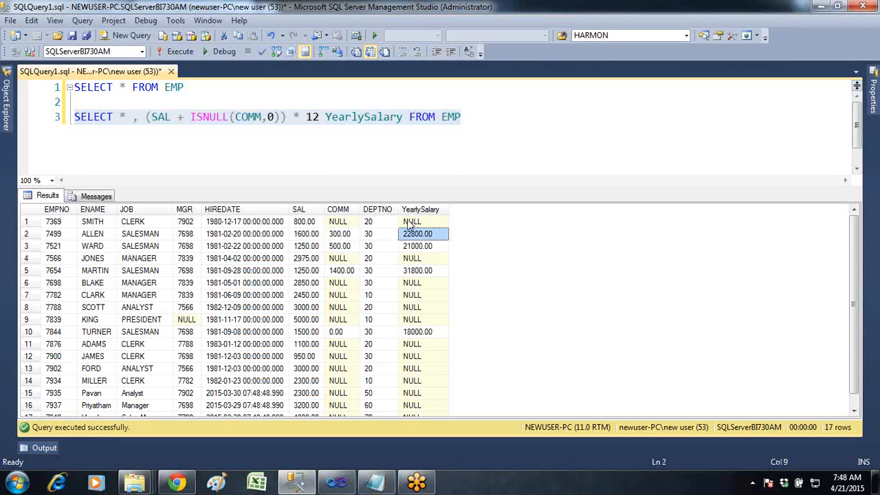
left_click_drag(409, 287, 412, 310)
left_click_drag(412, 356, 421, 392)
left_click(464, 117)
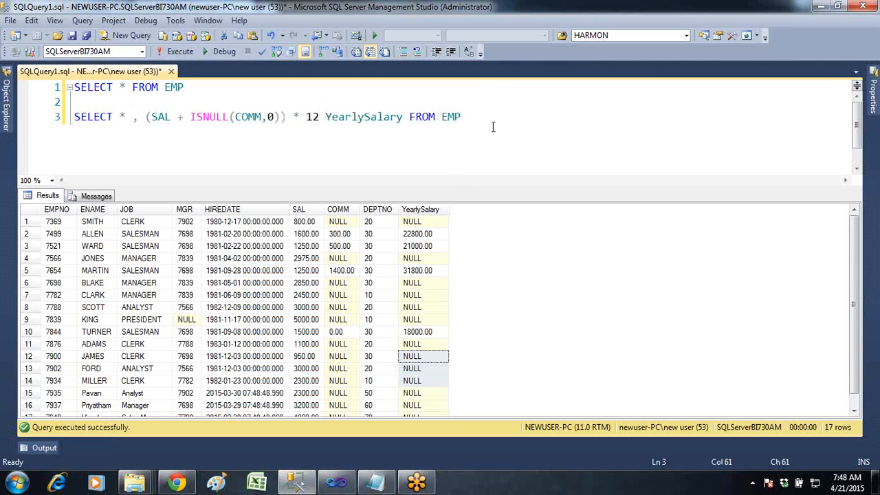
key("shift+Home")
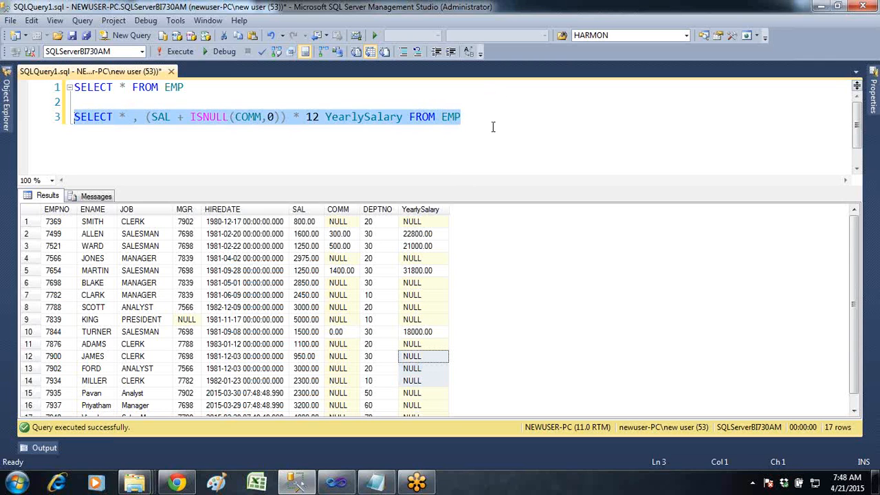
key("F5")
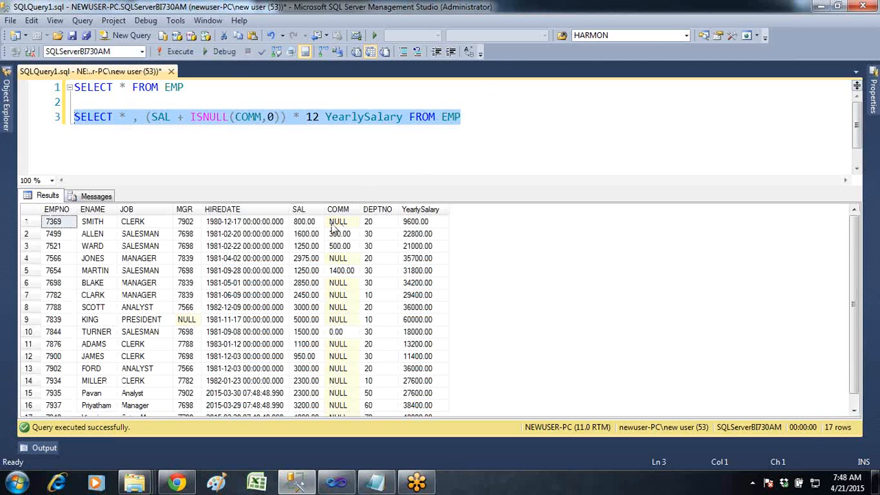
- Examine the ISNULL(COMM,0) part of the expression and the calculated values in the YearlySalary column
left_click(210, 117)
left_click_drag(190, 117, 278, 117)
left_click(249, 119)
double_click(250, 118)
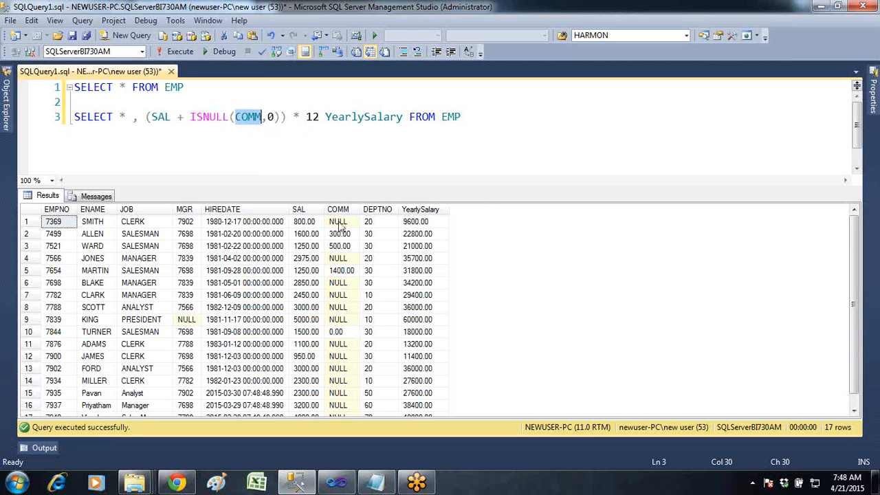
left_click(415, 226)
left_click_drag(415, 227, 421, 326)
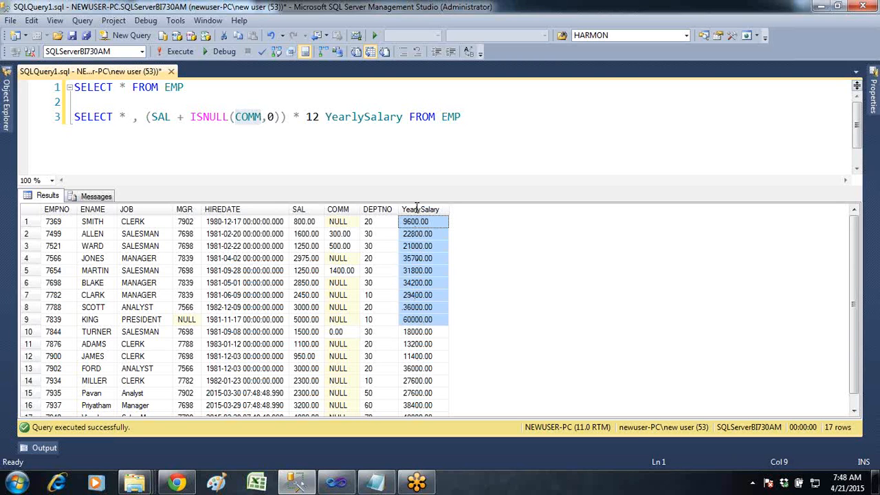
- Run the complete YearlySalary statement again on its own
left_click(495, 107)
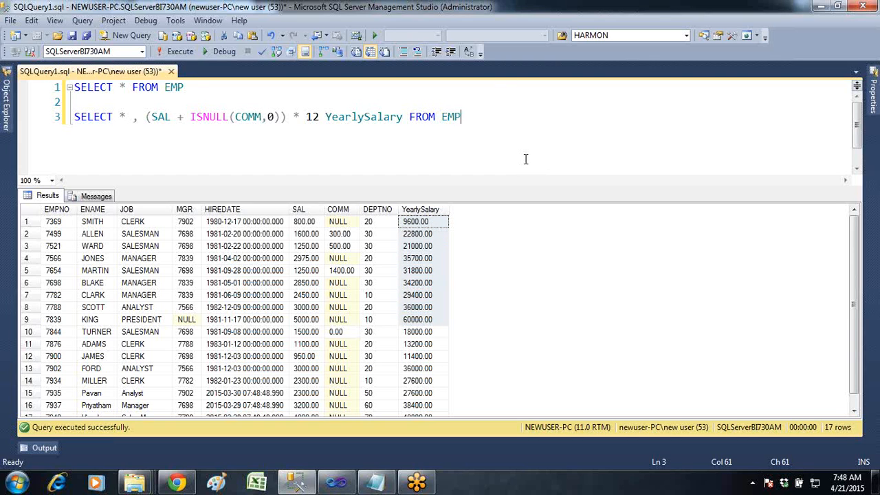
key("shift+Home")
key("F5")
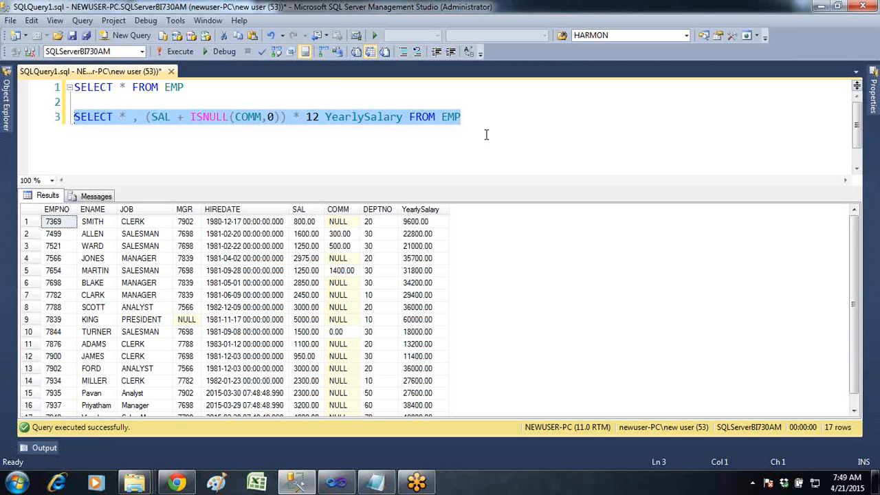
- Highlight the SELECT * FROM EMP statement to compare the source columns with the YearlySalary query
left_click_drag(195, 88, 62, 82)
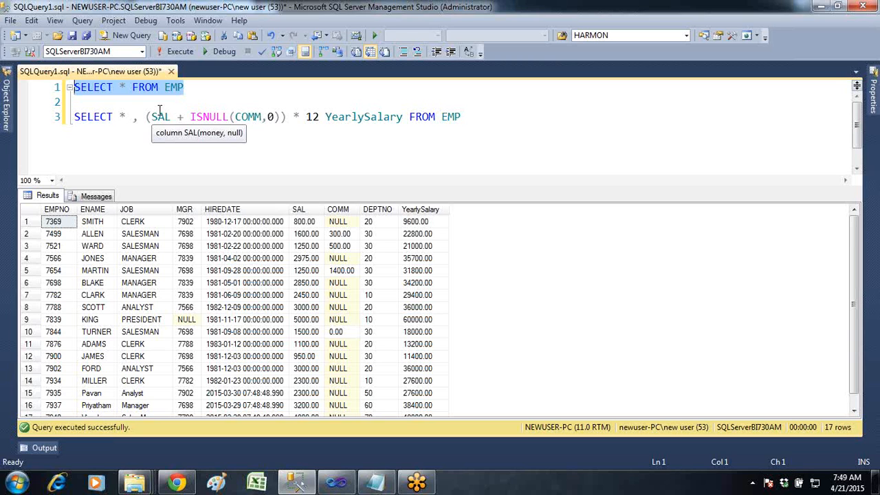
left_click(216, 122)
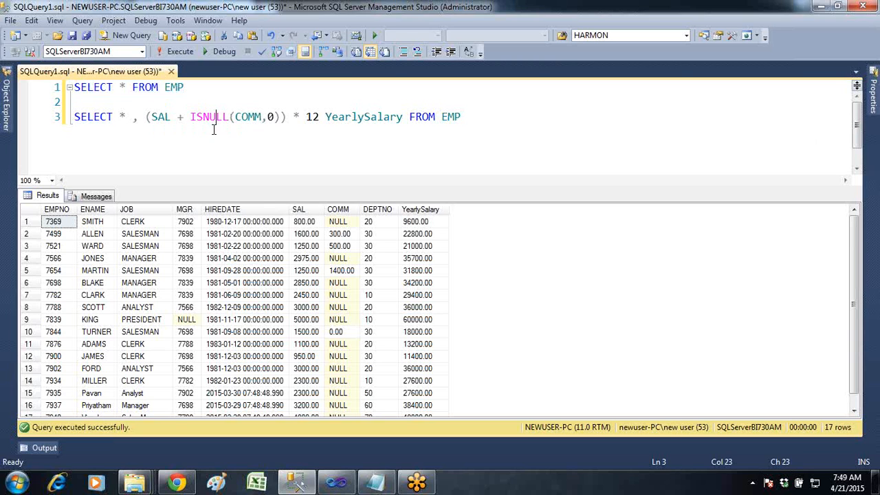
left_click_drag(184, 88, 63, 87)
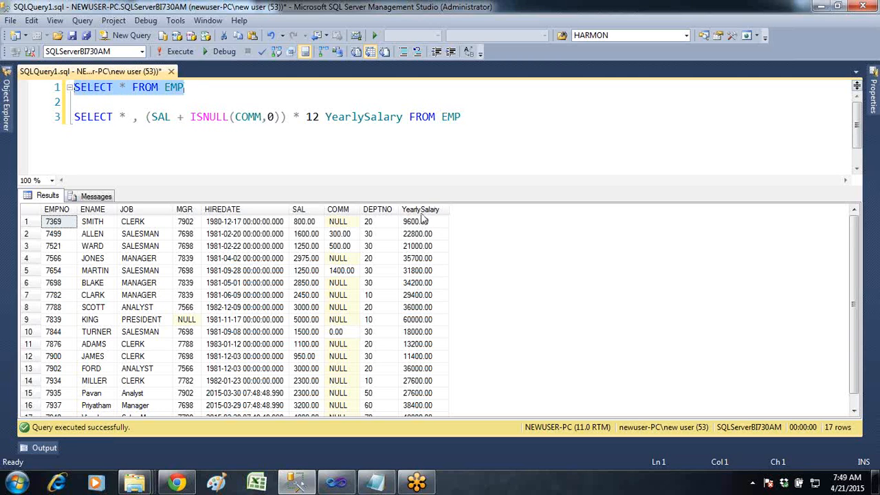
- Run SELECT * FROM EMP on its own, followed by only the YearlySalary statement, to compare their output columns
left_click(176, 53)
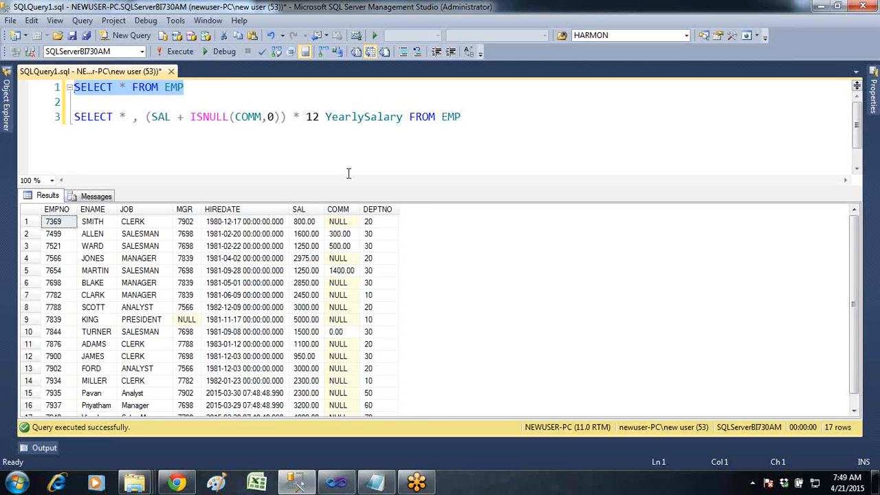
left_click(496, 108)
left_click_drag(462, 118, 47, 126)
left_click(176, 52)
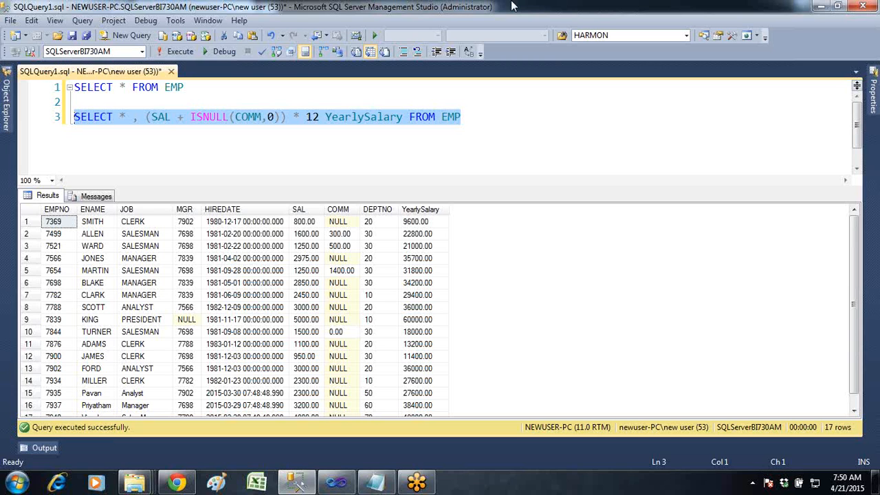
- Rerun only SELECT * FROM EMP and highlight the YearlySalary statement to contrast the two queries
left_click_drag(198, 93, 49, 90)
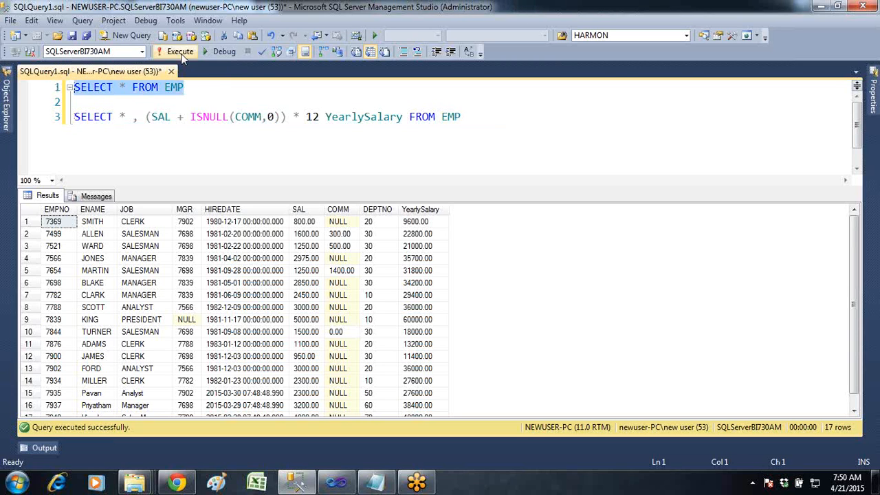
key("F5")
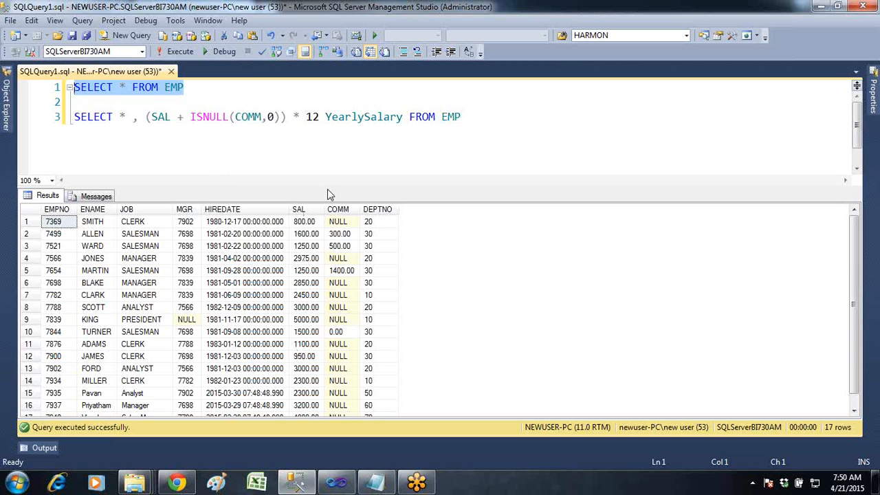
left_click_drag(465, 117, 69, 119)
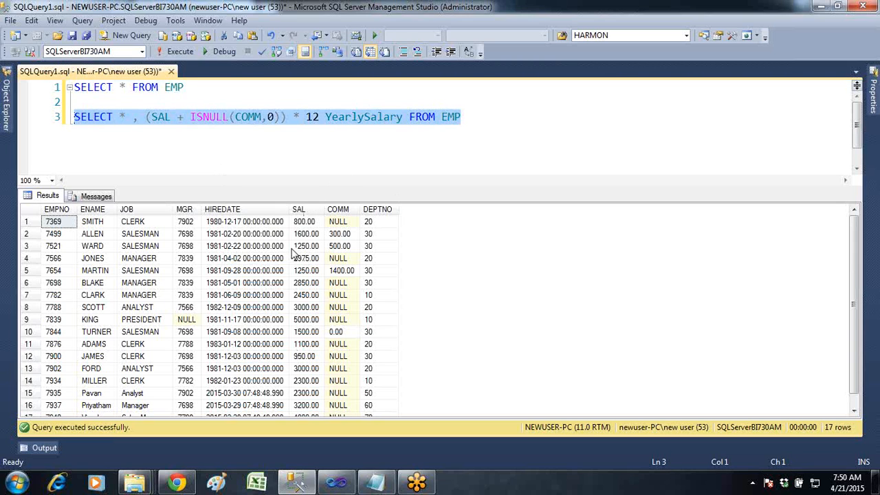
- Switch to Visual Studio and add an OLE DB Source above the Derived Column transformation in the data flow
left_click(340, 485)
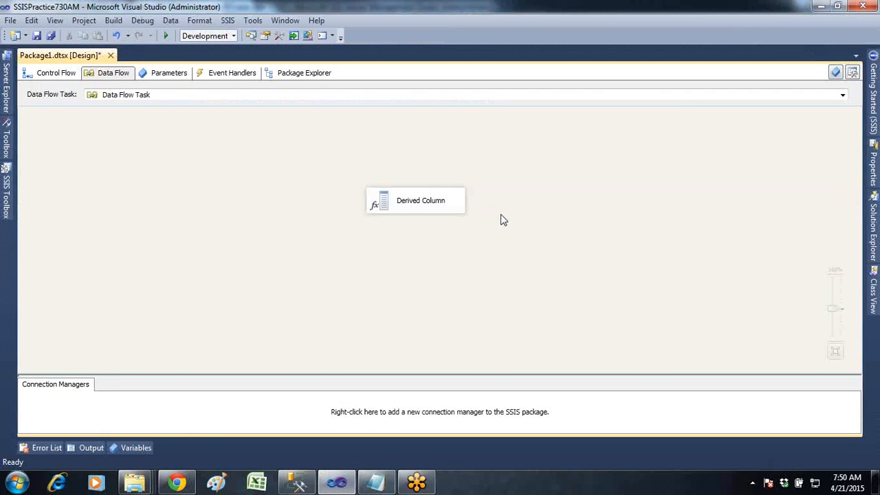
mouse_move(6, 192)
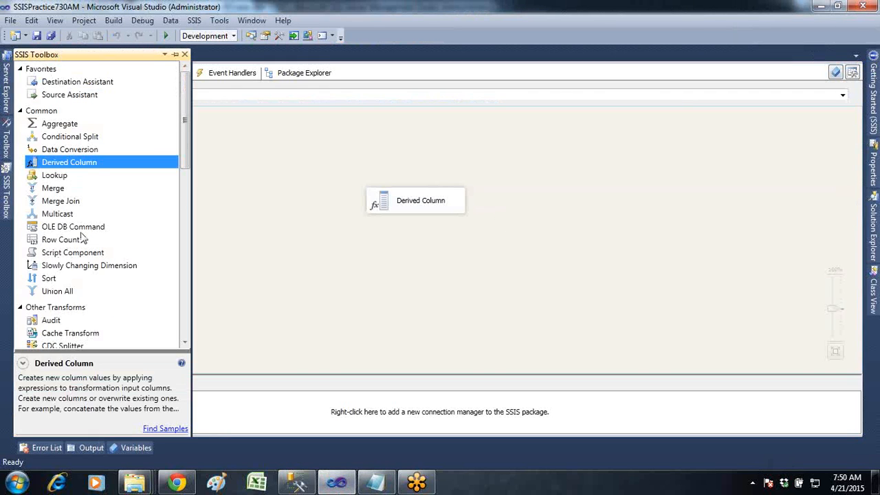
scroll(78, 227, "down", 10)
left_click_drag(55, 233, 364, 128)
left_click_drag(425, 211, 390, 208)
left_click(378, 139)
left_click_drag(378, 139, 345, 135)
- Assign the existing NEWUSER-PC.SQLServerBI730AM data connection to the OLE DB Source as its connection manager
double_click(387, 130)
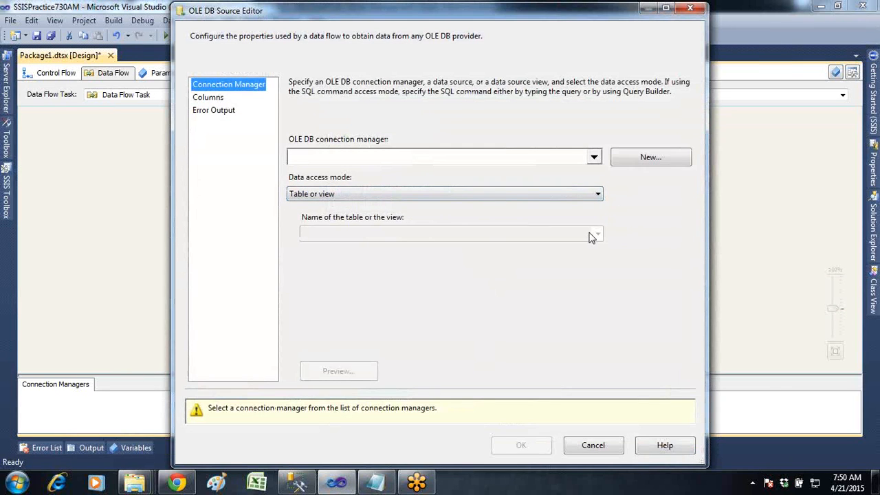
left_click(644, 158)
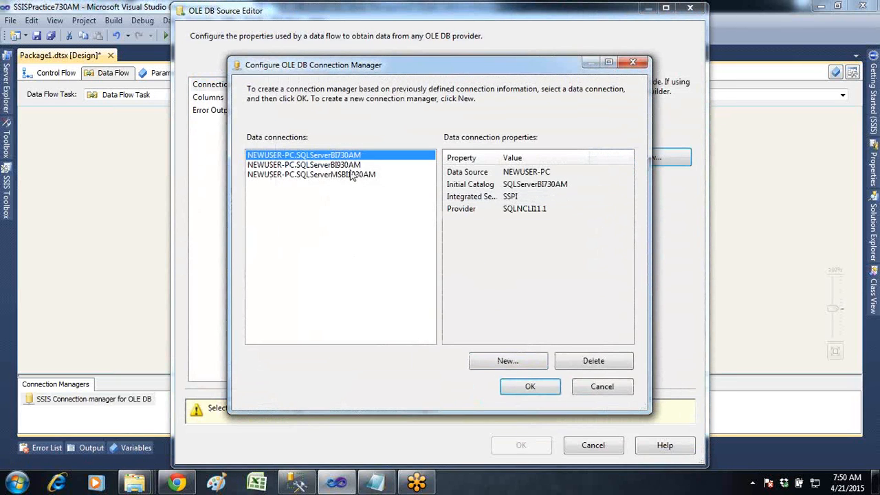
left_click(354, 175)
left_click(351, 156)
left_click(530, 387)
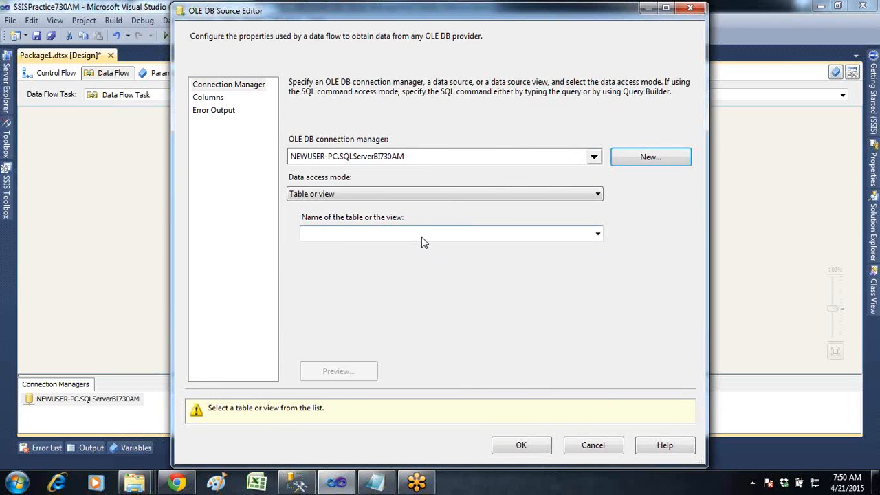
- Choose the [dbo].[EMP] table as the source, review its column mappings and accept the OLE DB Source settings
left_click(421, 237)
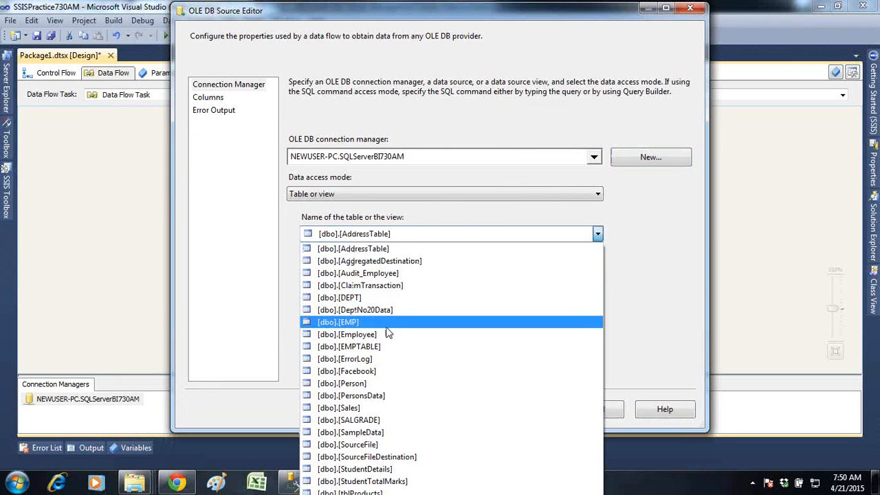
left_click(386, 327)
left_click(208, 100)
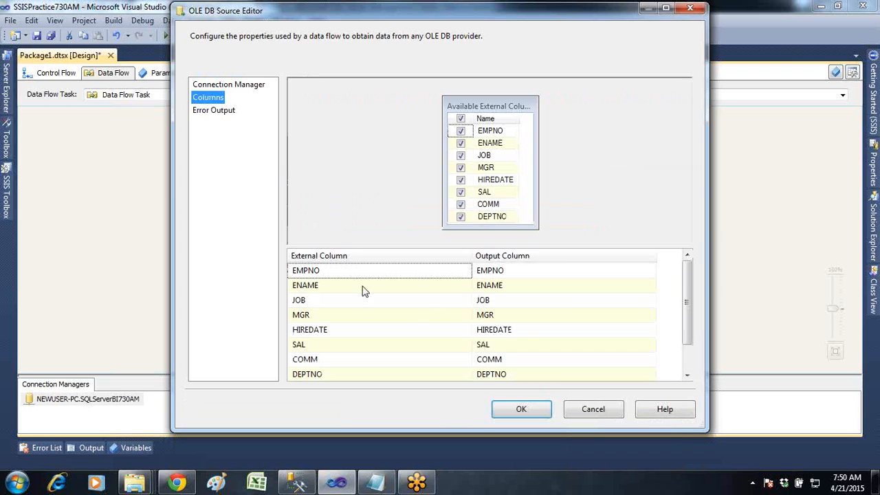
left_click_drag(685, 278, 686, 306)
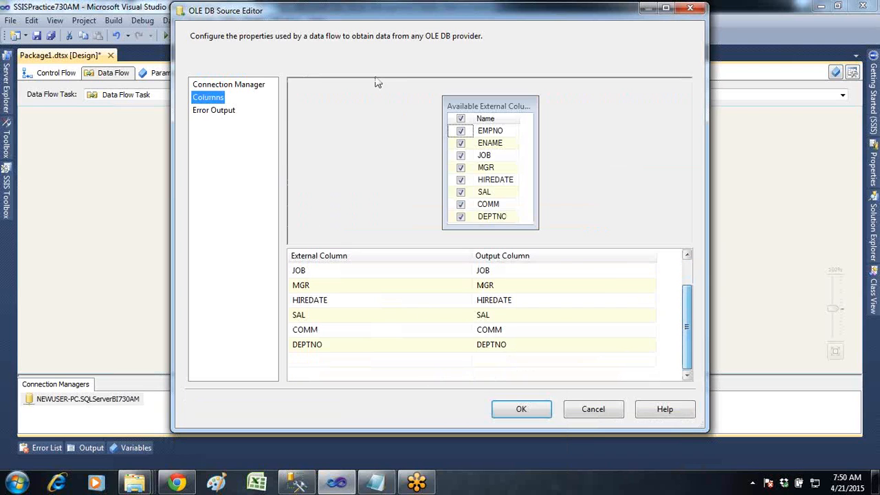
left_click(351, 19)
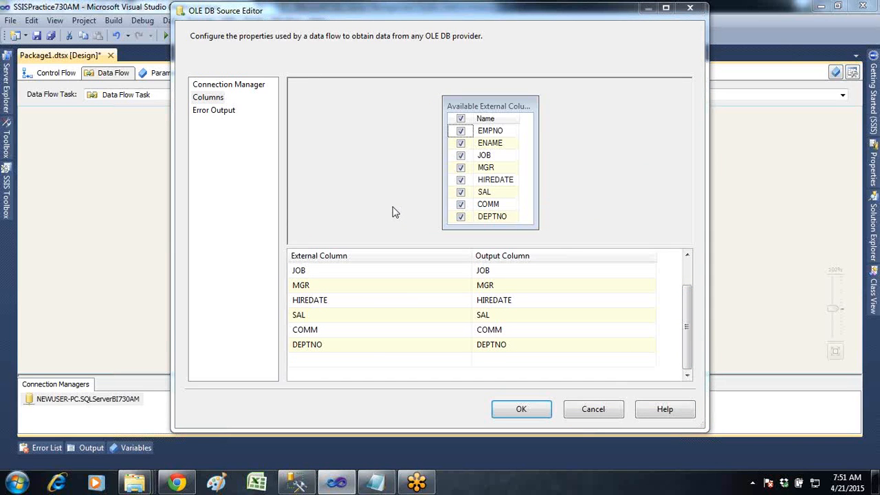
left_click(535, 411)
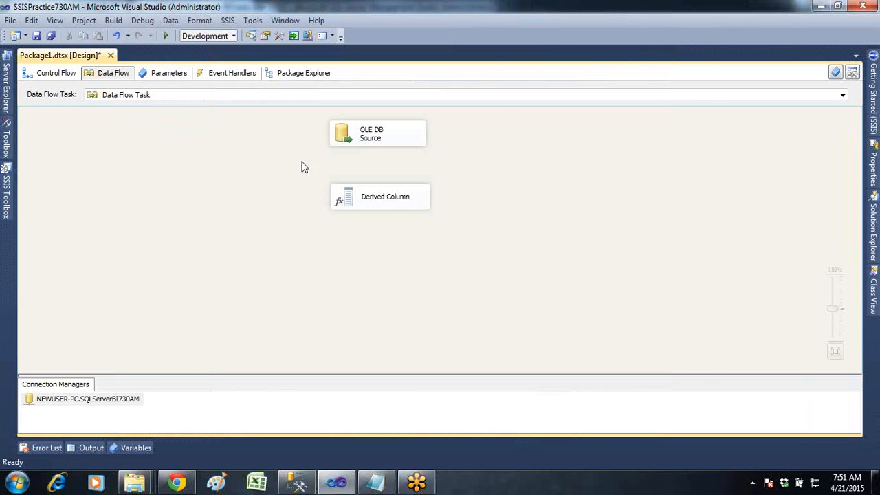
- Connect the OLE DB Source output to the Derived Column transformation and open the transformation's editor
left_click(380, 141)
left_click_drag(383, 157, 386, 199)
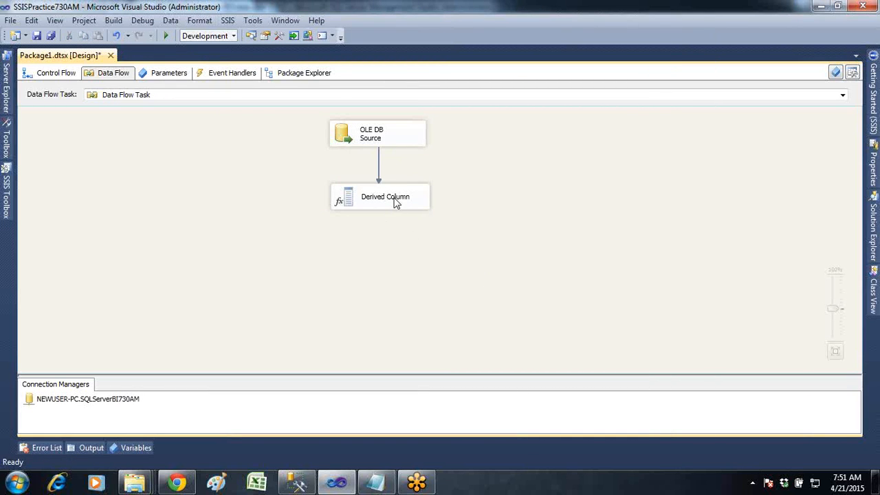
double_click(394, 201)
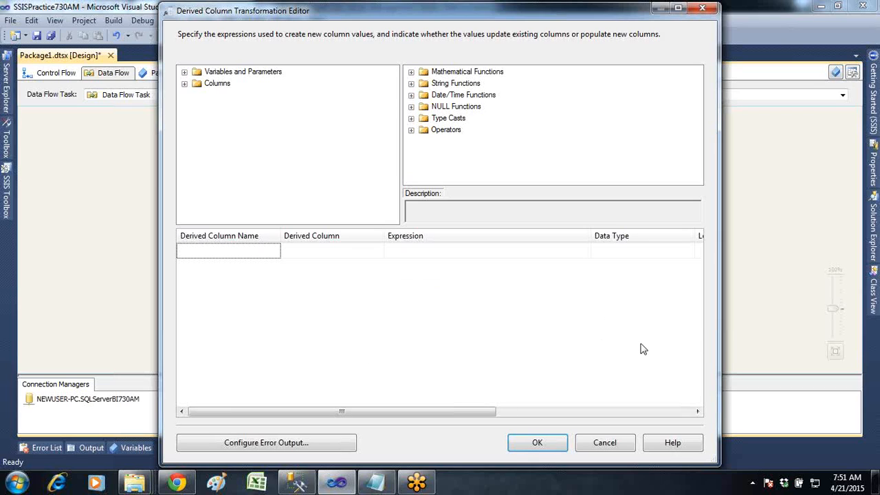
- Start a new derived column from the input columns with the expression [SAL] + [COMM]
left_click(185, 72)
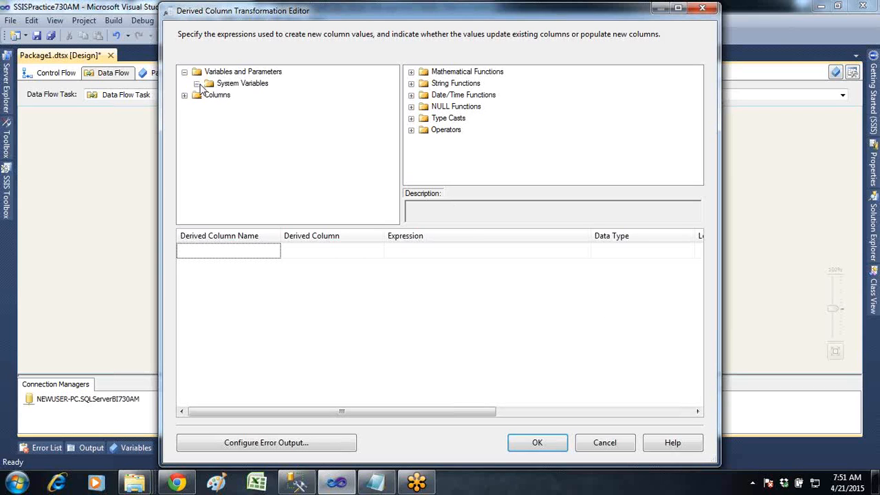
left_click(185, 72)
left_click(185, 83)
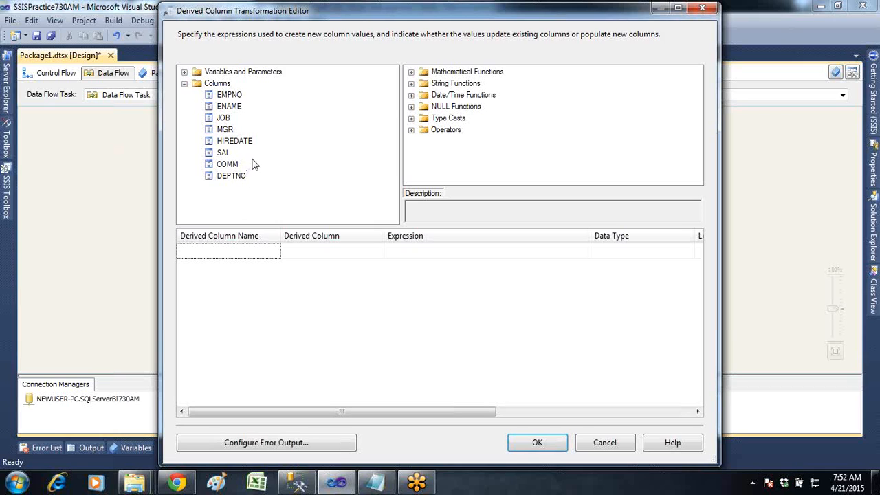
left_click_drag(227, 152, 409, 250)
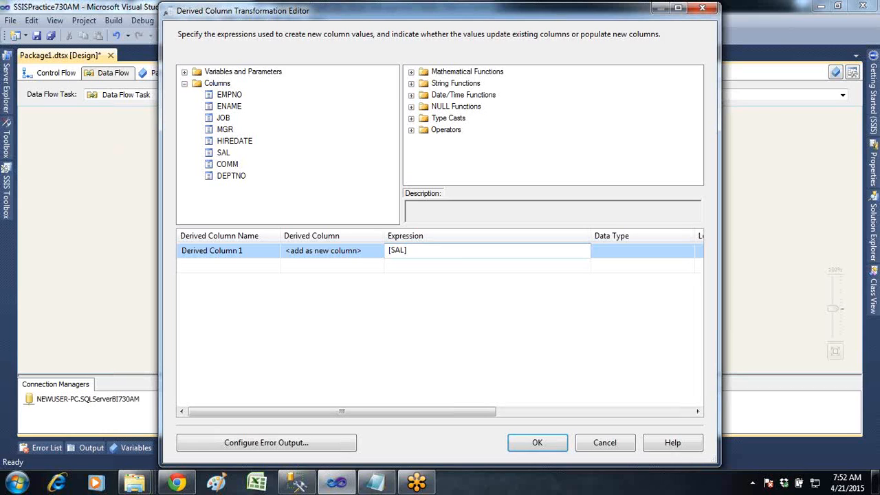
type("+")
left_click_drag(223, 165, 448, 252)
left_click(489, 253)
- Insert the ISNULL null function into the derived column expression and make [COMM] its argument: [SAL] + ISNULL( [COMM] )
left_click(411, 107)
left_click_drag(458, 87, 421, 255)
left_click_drag(528, 249, 496, 242)
key("ctrl+c")
left_click(521, 248)
left_click_drag(529, 251, 499, 251)
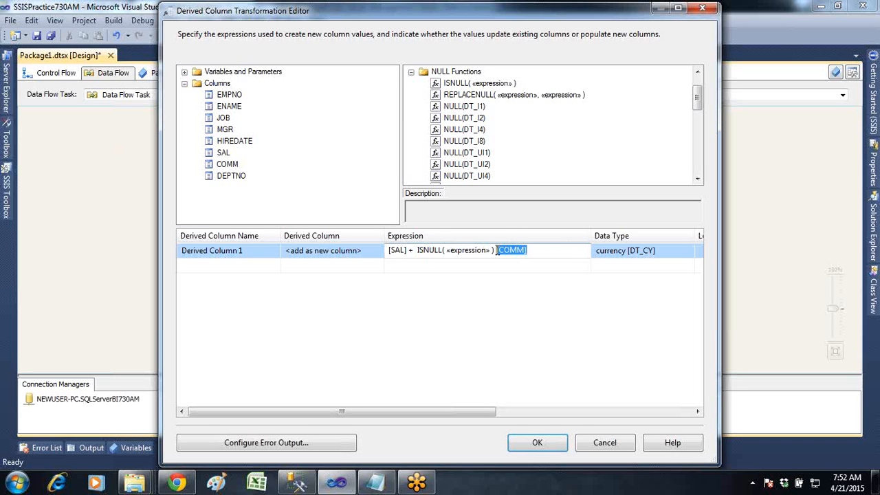
key("Delete")
left_click_drag(494, 250, 446, 249)
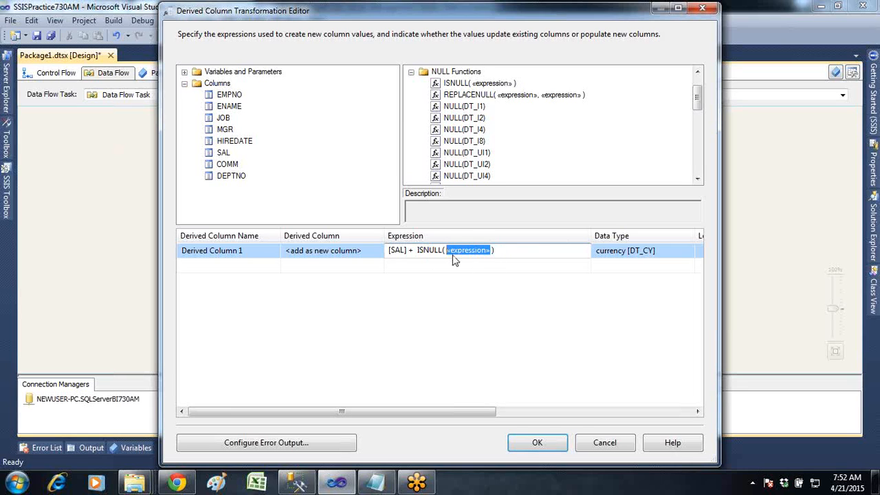
key("ctrl+v")
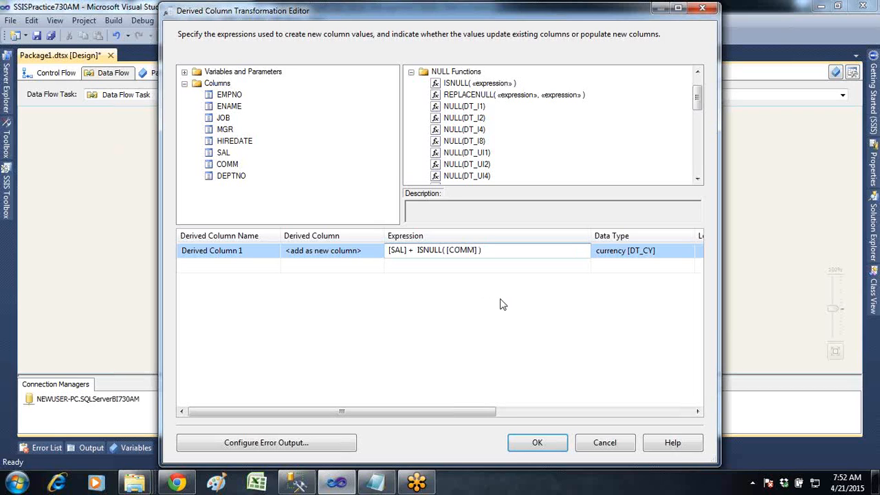
- Complete the derived column expression as ([SAL] + ( ISNULL( [COMM] ) ? 0 : COMM)) * 12
type("?")
type("]")
type("(")
key("Home")
type("(")
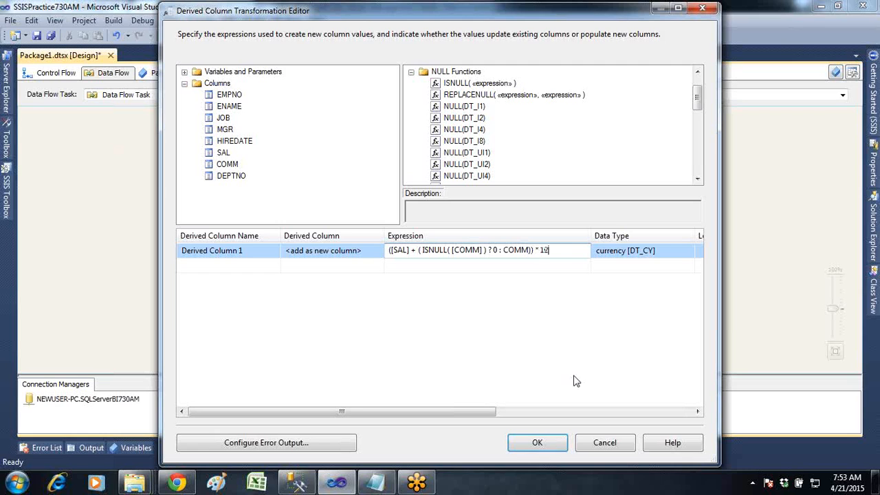
left_click(574, 352)
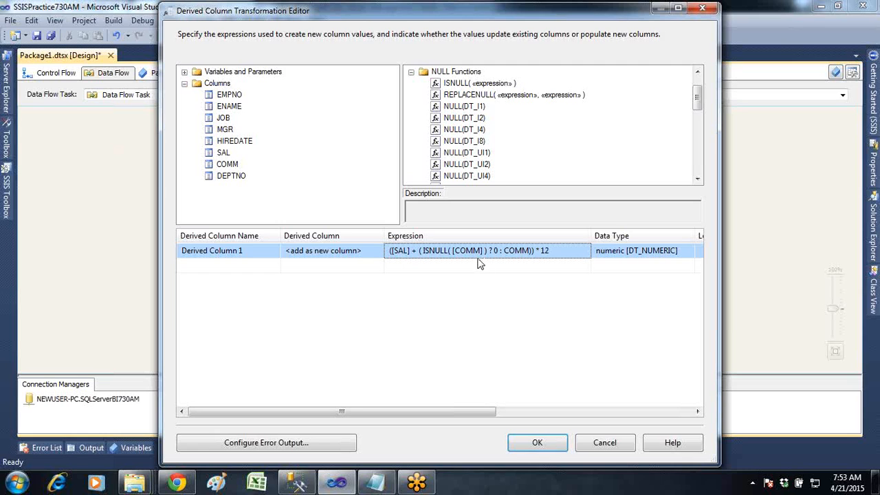
- Copy the derived column expression into the SQL Server Management Studio query, on its own line directly below the SQL YearlySalary formula
left_click(561, 253)
left_click_drag(557, 250, 392, 249)
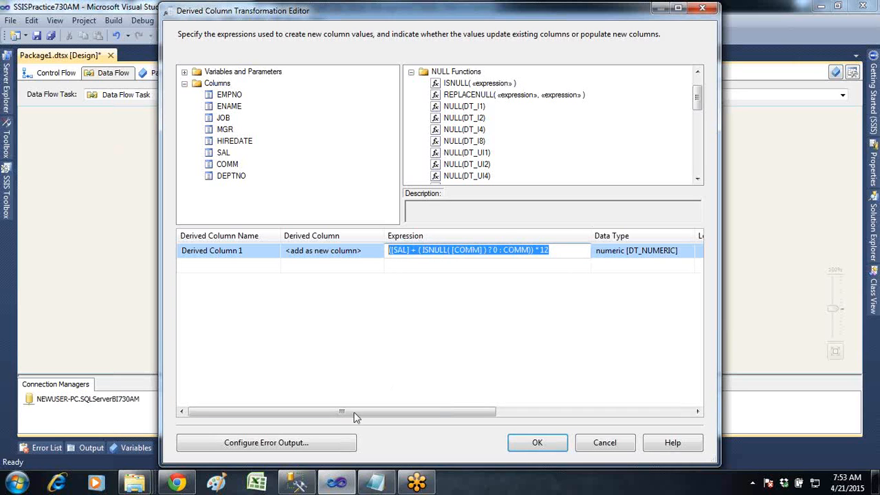
left_click(299, 484)
left_click(436, 117)
left_click(146, 118)
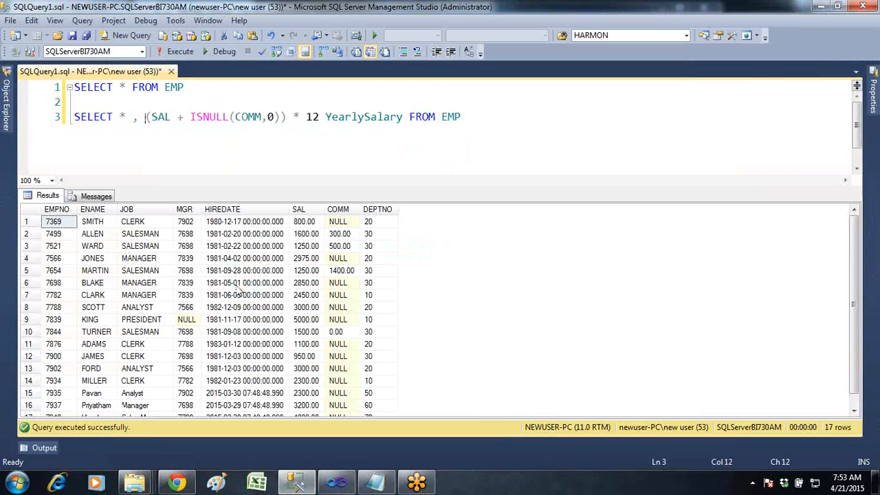
key("Return")
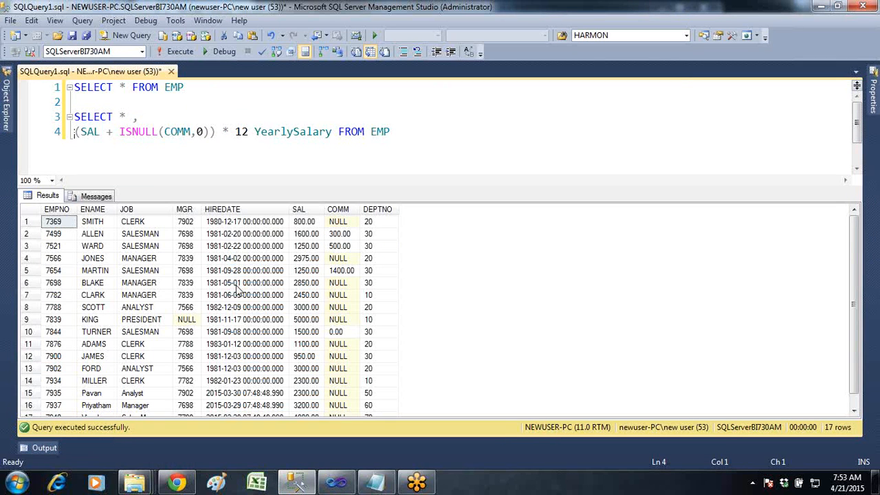
key("End")
key("Return")
type("([SAL] + ( ISNULL( [COMM] ) ? 0 : COMM)) * 12")
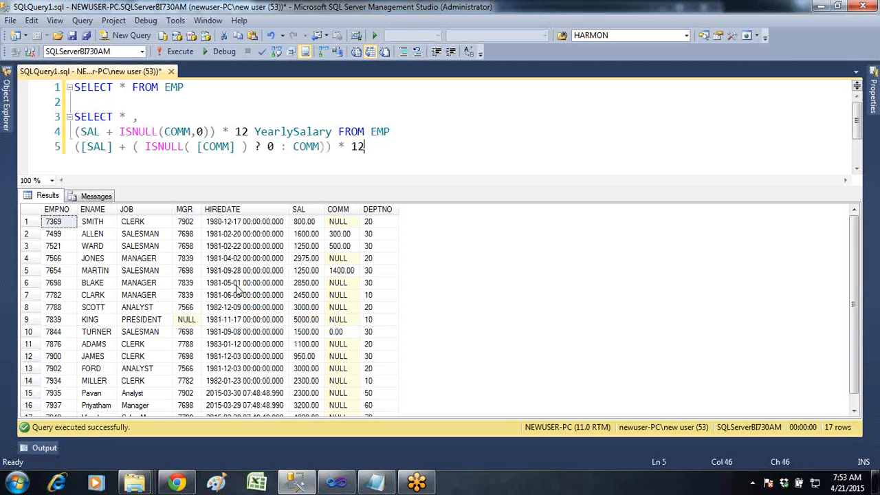
- Compare the SAL terms of the SQL and SSIS formulas, and examine the [COMM] null test with its 0 result
double_click(90, 132)
double_click(98, 147)
left_click(122, 147)
left_click(124, 147)
left_click(155, 137)
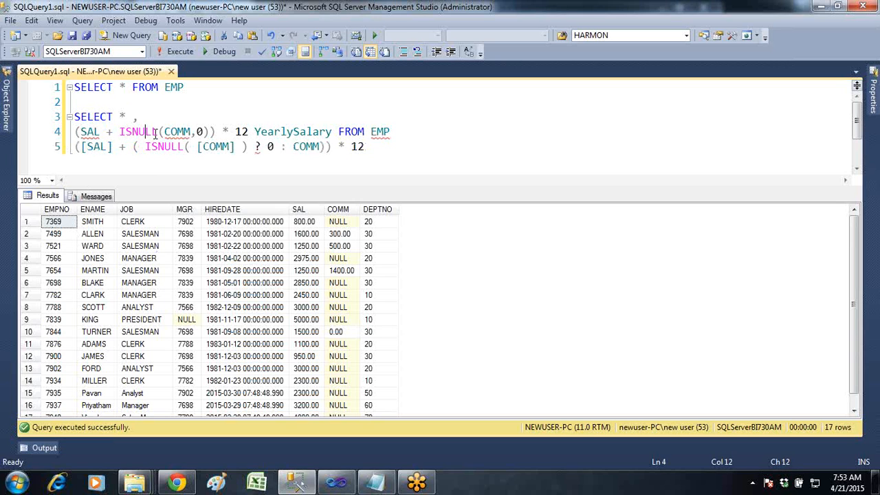
double_click(211, 146)
double_click(257, 146)
double_click(270, 146)
left_click_drag(199, 147, 257, 145)
double_click(270, 146)
left_click(294, 161)
- Compare ISNULL(COMM,0) in SQL with the SSIS conditional ISNULL( [COMM] ) ? 0 : COMM, examining its function, argument and ? operator
left_click_drag(120, 131, 216, 132)
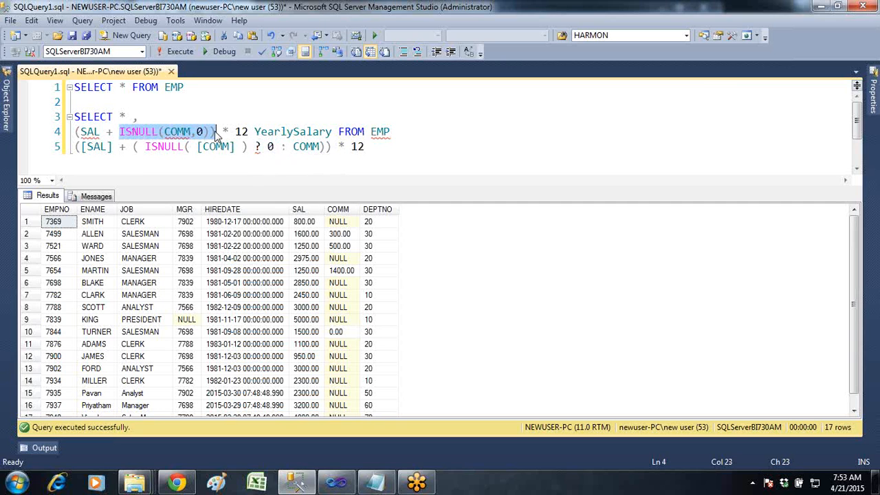
left_click_drag(145, 146, 334, 147)
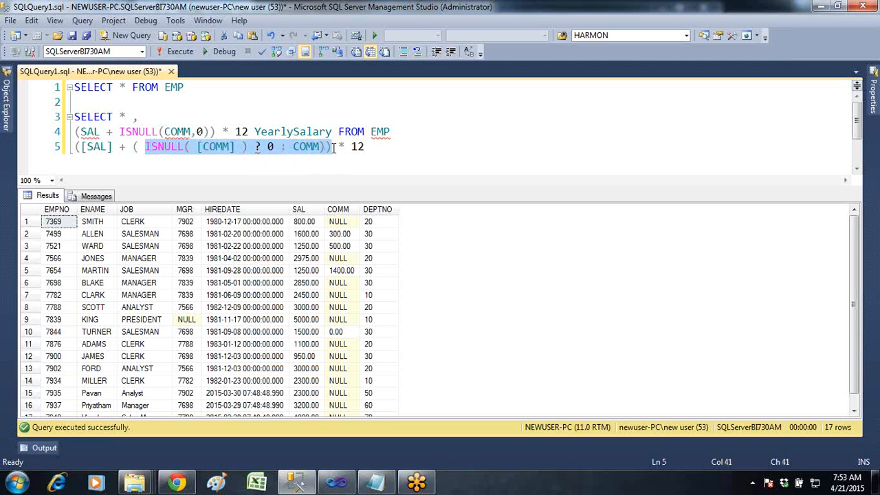
left_click(288, 157)
double_click(168, 147)
double_click(215, 147)
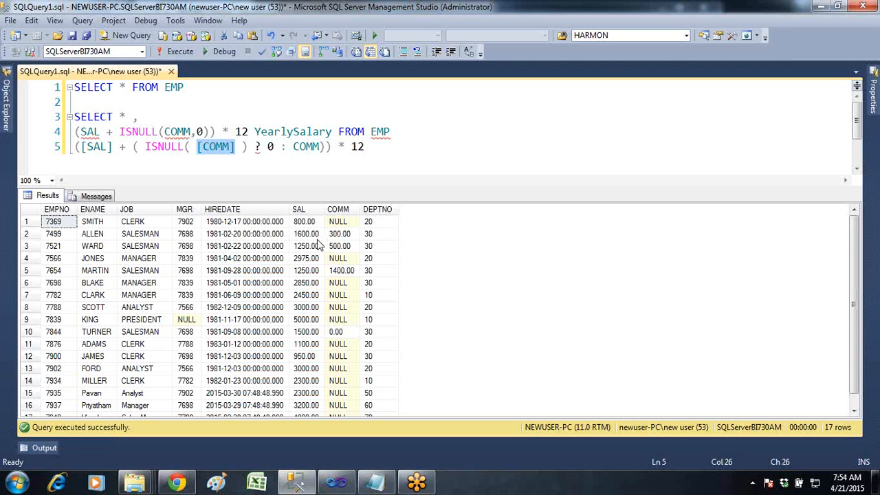
double_click(257, 147)
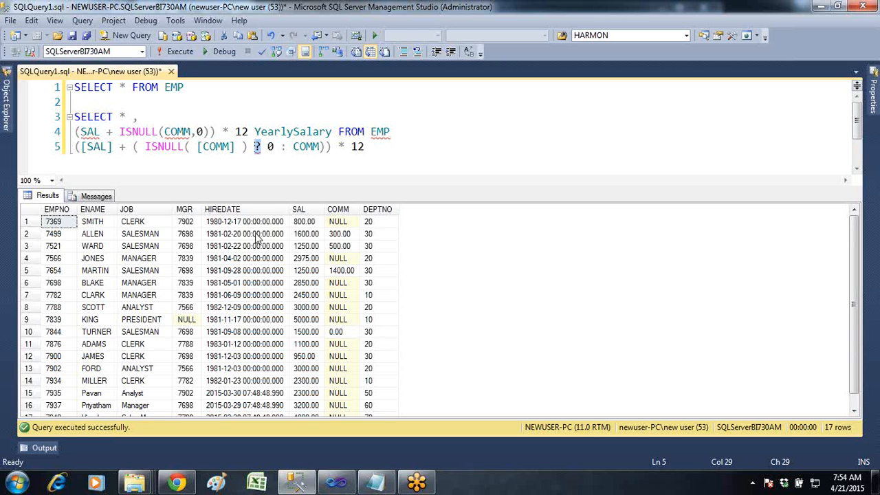
double_click(221, 148)
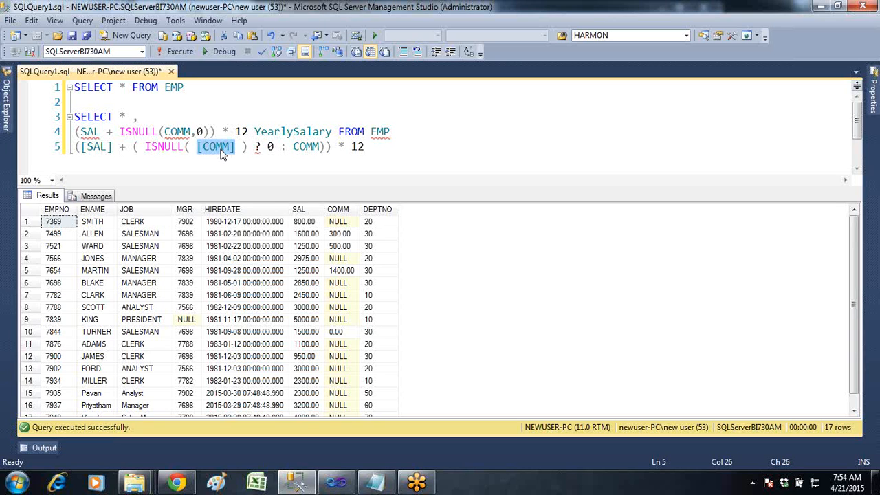
- Examine the 0 result, the : separator and the COMM alternative in the SSIS conditional expression
left_click(268, 149)
key("Right")
key("Right")
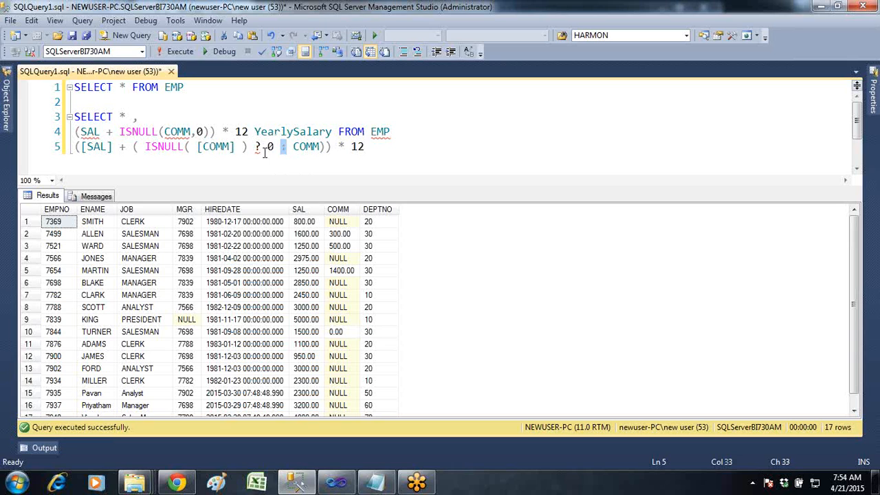
double_click(305, 147)
left_click(331, 149)
double_click(317, 147)
left_click(379, 147)
- Switch to Visual Studio and rename the derived column to YearlySalary in the Derived Column Transformation Editor
left_click(342, 484)
left_click(527, 299)
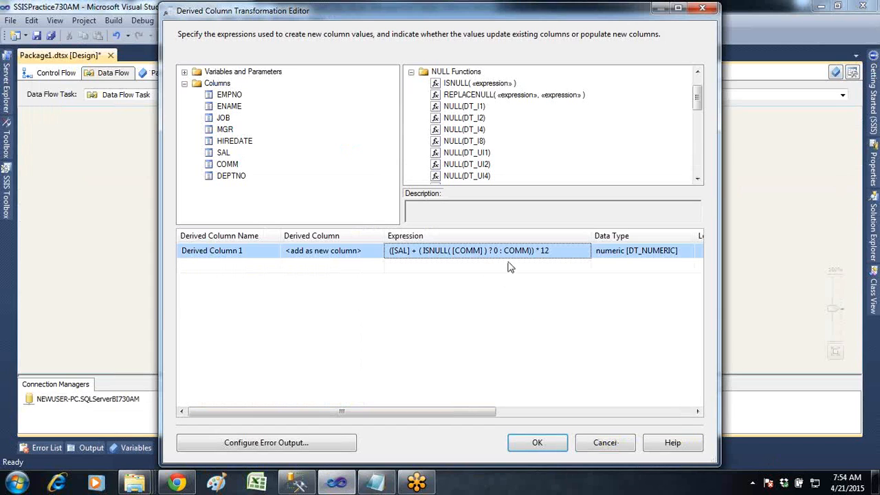
left_click(256, 260)
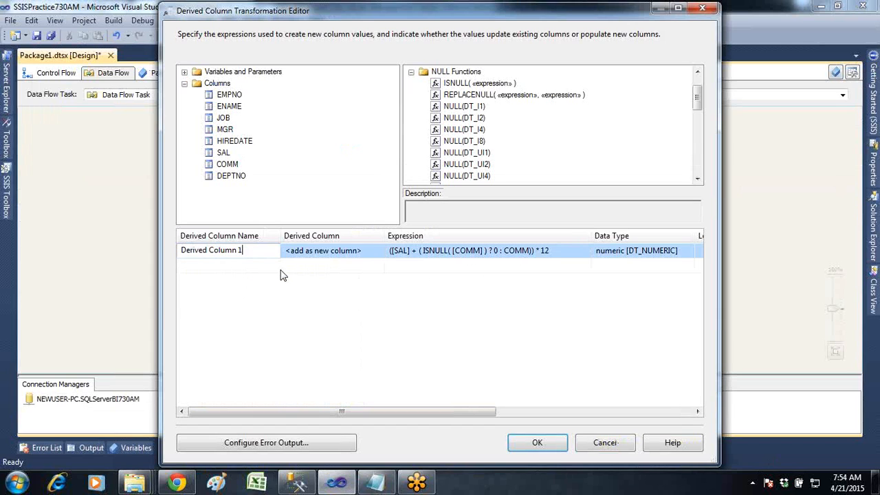
key("ctrl+a")
key("BackSpace")
type("YearlySalary")
key("Return")
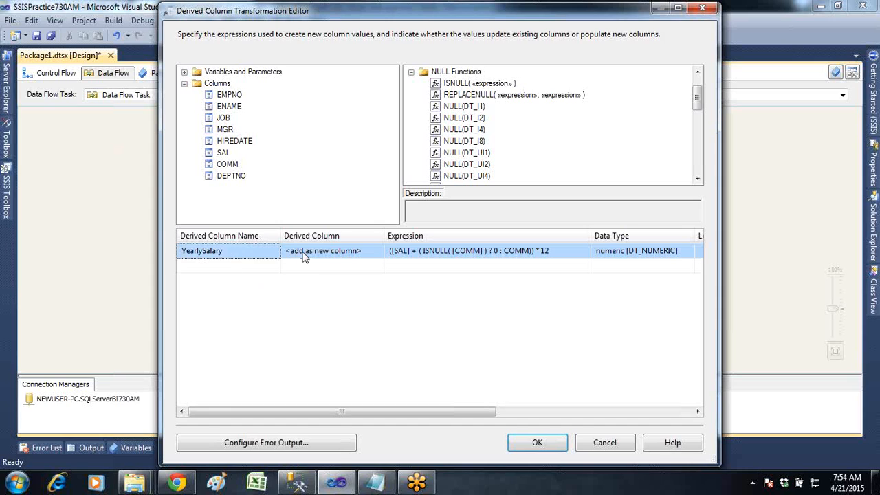
- Review the Derived Column options for YearlySalary, keep <add as new column>, and accept the transformation settings
left_click(377, 253)
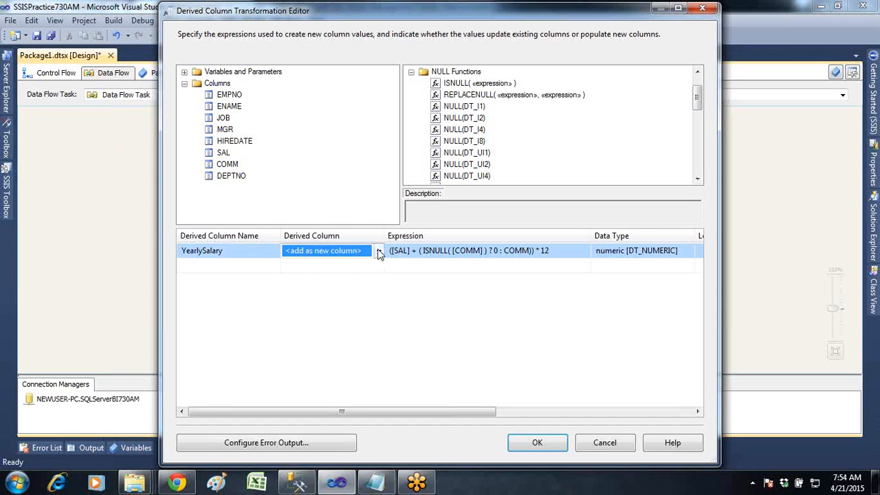
left_click(378, 251)
left_click_drag(379, 296, 380, 267)
left_click(444, 301)
left_click(378, 319)
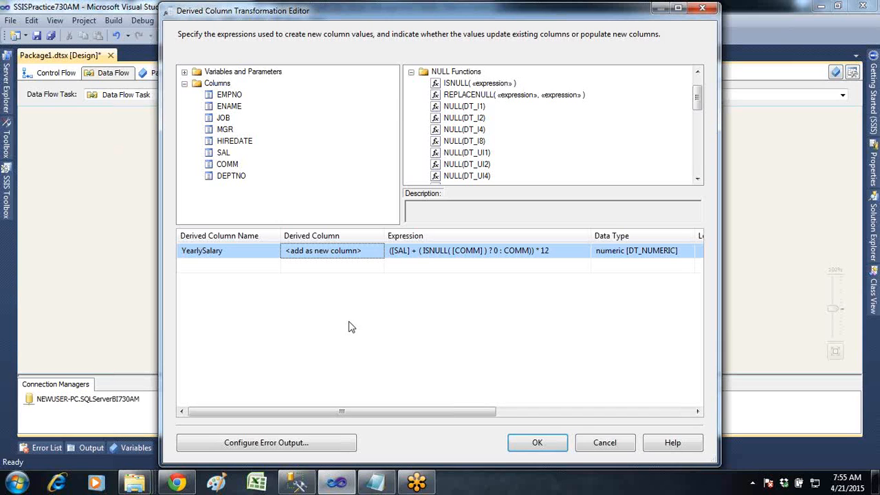
left_click(539, 444)
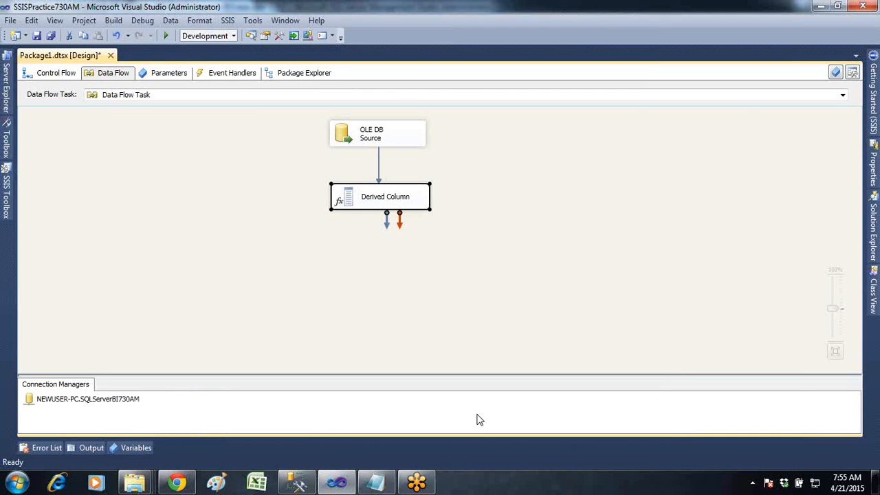
- Add an OLE DB Destination below the Derived Column transformation and connect the transformation's regular output to it
left_click(5, 192)
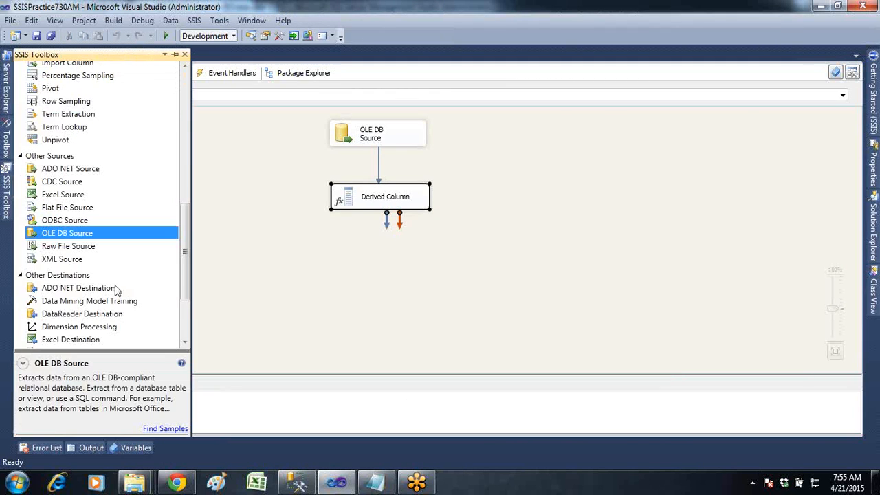
scroll(114, 291, "down", 3)
left_click_drag(63, 273, 319, 281)
left_click_drag(389, 295, 388, 266)
left_click(372, 200)
left_click_drag(390, 234, 393, 269)
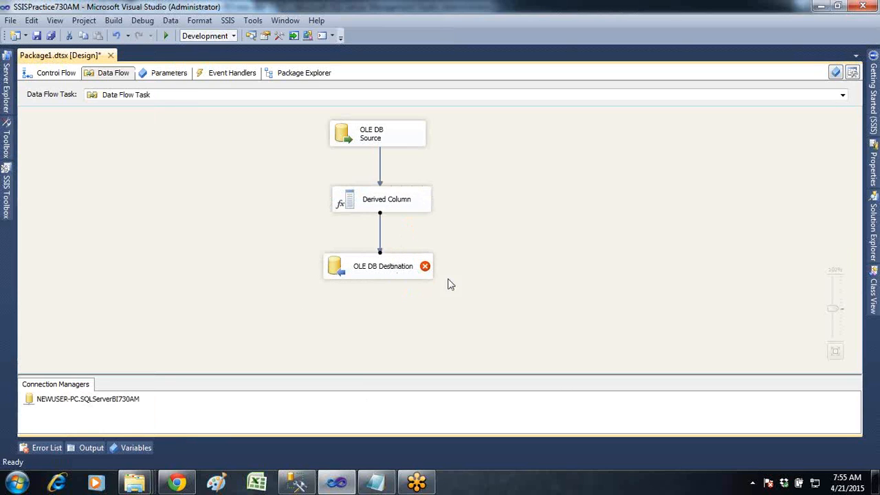
- Create a new table named DerivedColDestination for the OLE DB Destination, copying the table name from its CREATE TABLE statement
double_click(387, 281)
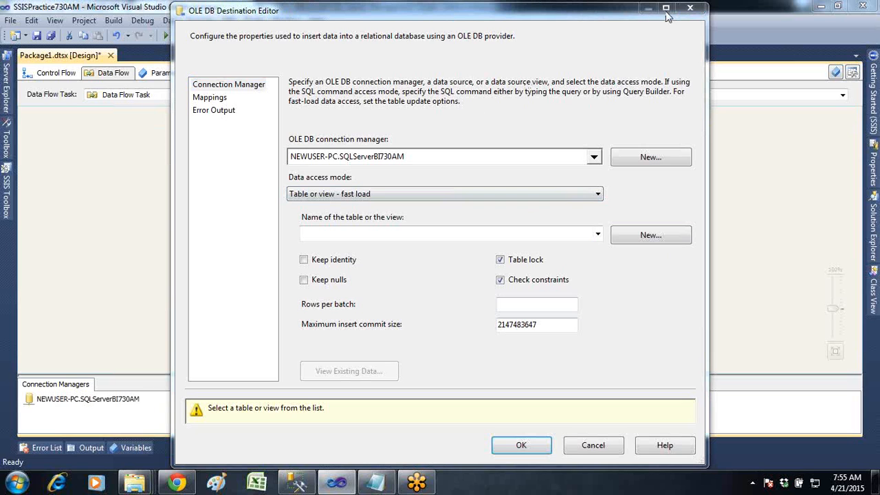
left_click(648, 236)
left_click(434, 267)
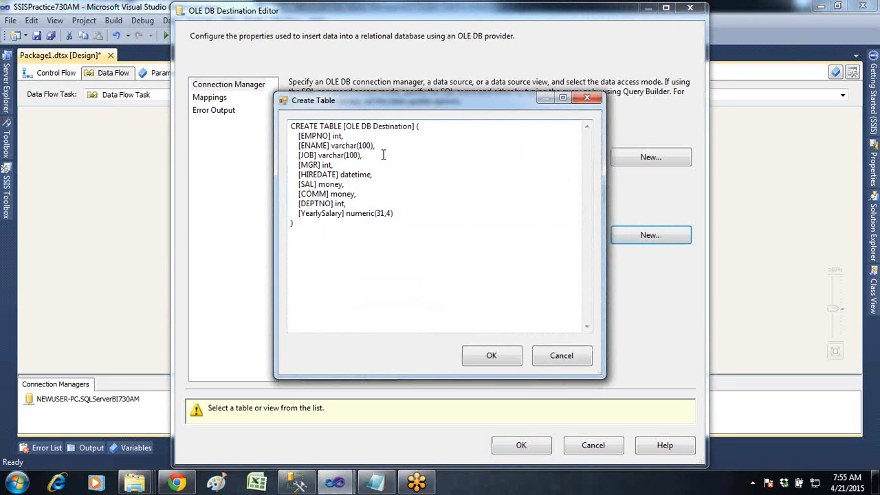
left_click(376, 126)
key("BackSpace")
key("BackSpace")
key("BackSpace")
key("BackSpace")
key("BackSpace")
key("BackSpace")
key("BackSpace")
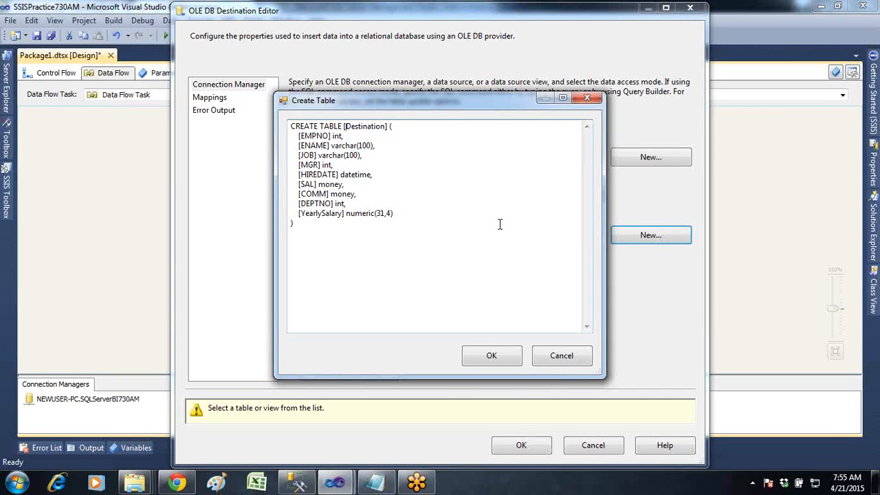
type("DerivedCol")
double_click(402, 129)
key("ctrl+c")
left_click(459, 290)
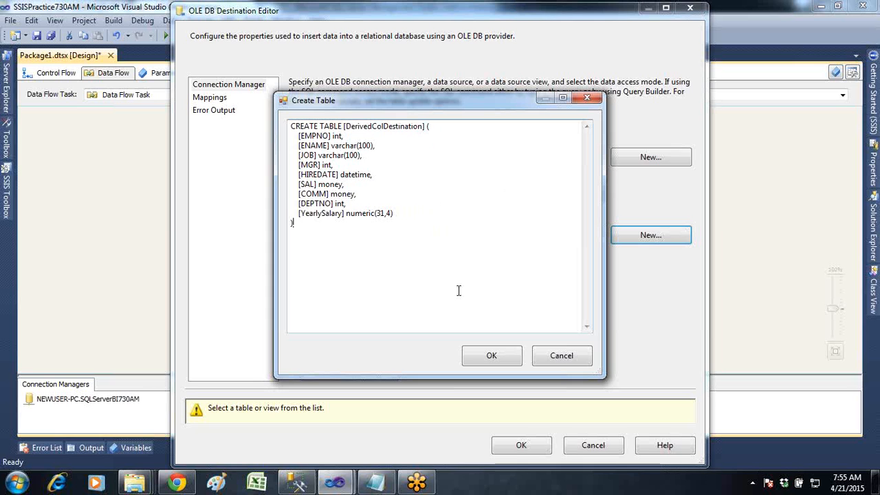
left_click(500, 362)
- Check the OLE DB Destination's column mappings through YearlySalary and accept the destination settings
left_click(210, 97)
left_click_drag(686, 279, 686, 318)
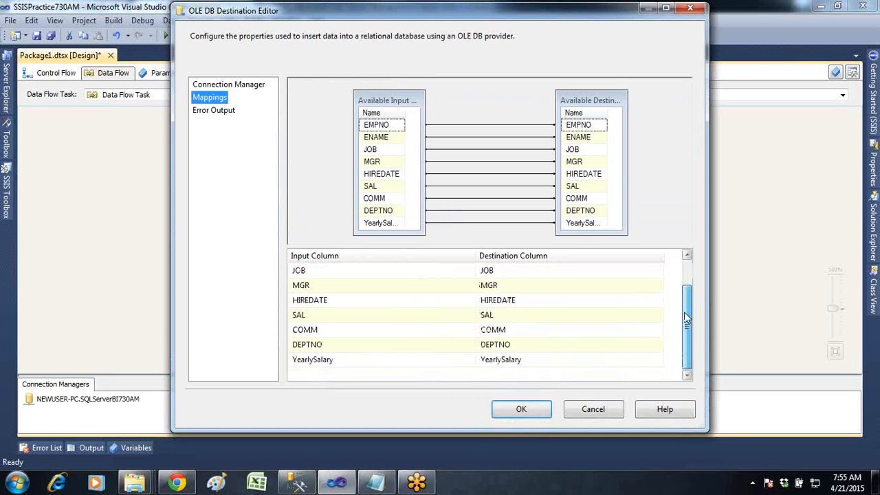
left_click(522, 411)
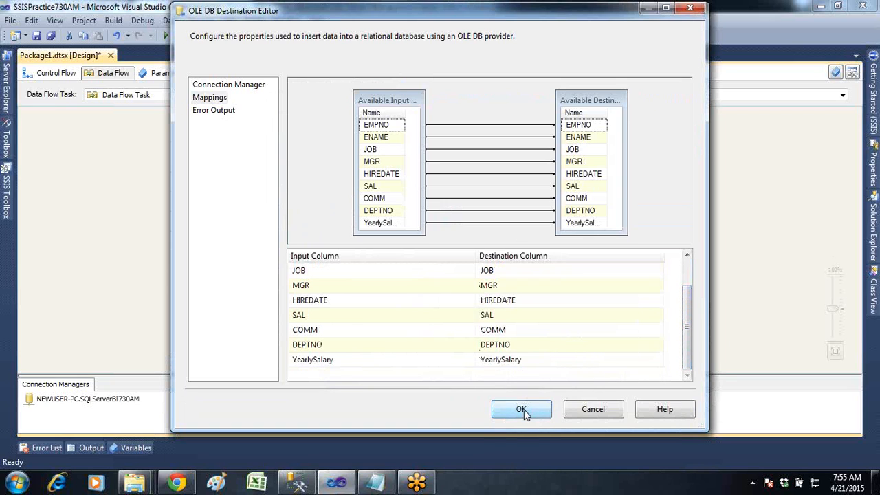
left_click_drag(300, 109, 510, 313)
left_click(531, 305)
- Run the package from the control flow and open the Data Flow Task to inspect its execution
left_click(48, 75)
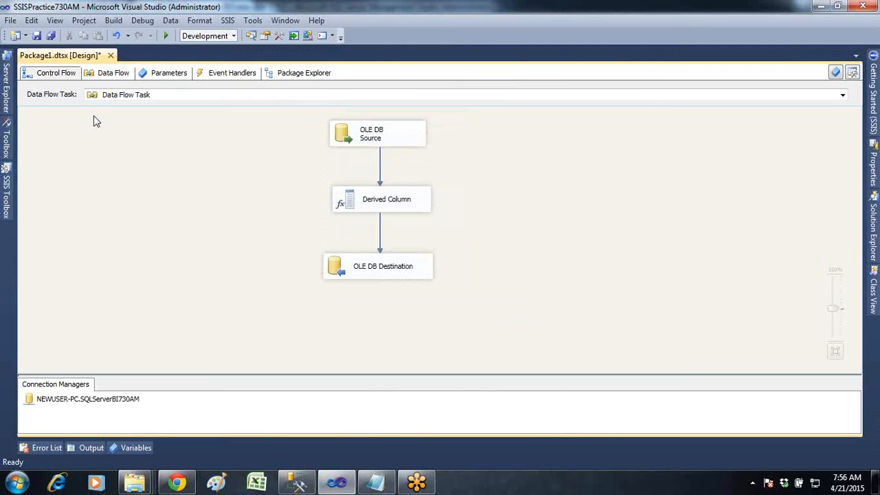
left_click(165, 38)
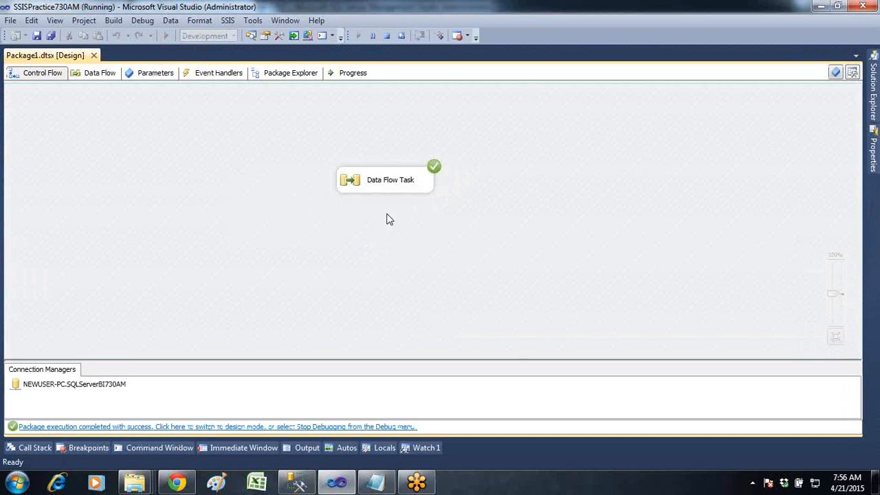
left_click(382, 191)
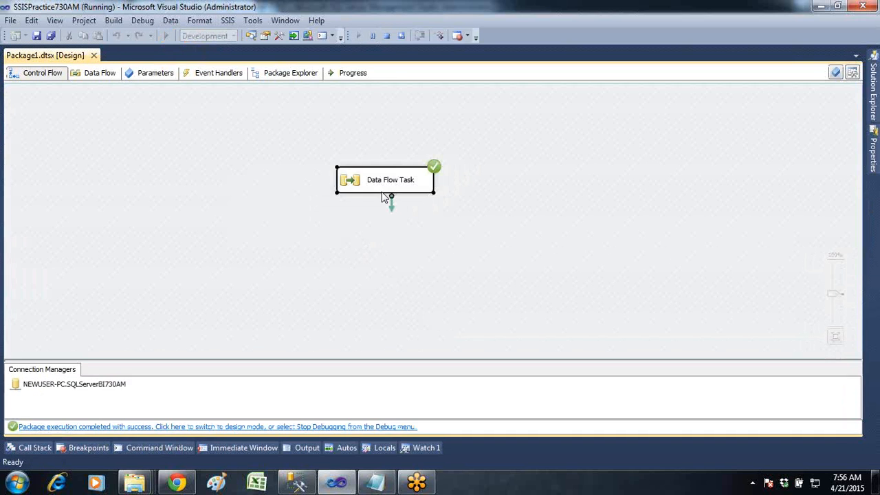
double_click(382, 192)
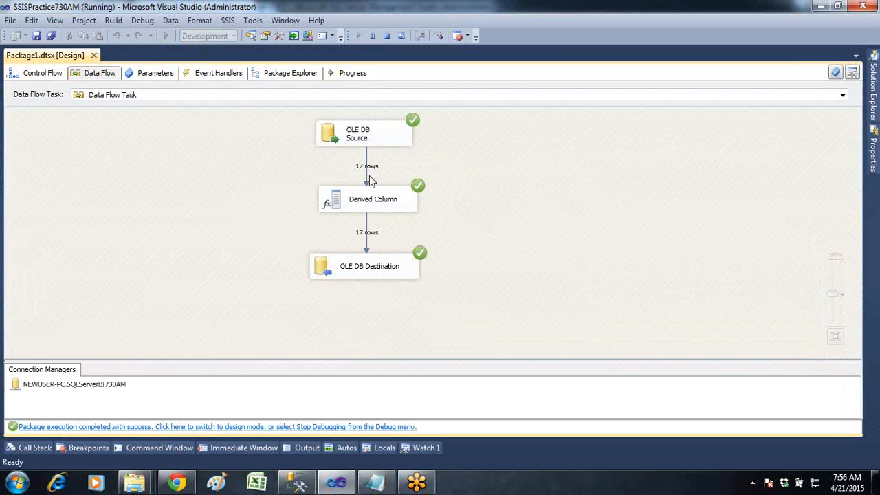
- In SQL Server Management Studio, replace the SSIS expression with SELECT * FROM [DerivedColDestination] and put the YearlySalary query on one line
left_click(294, 484)
key("ctrl+r")
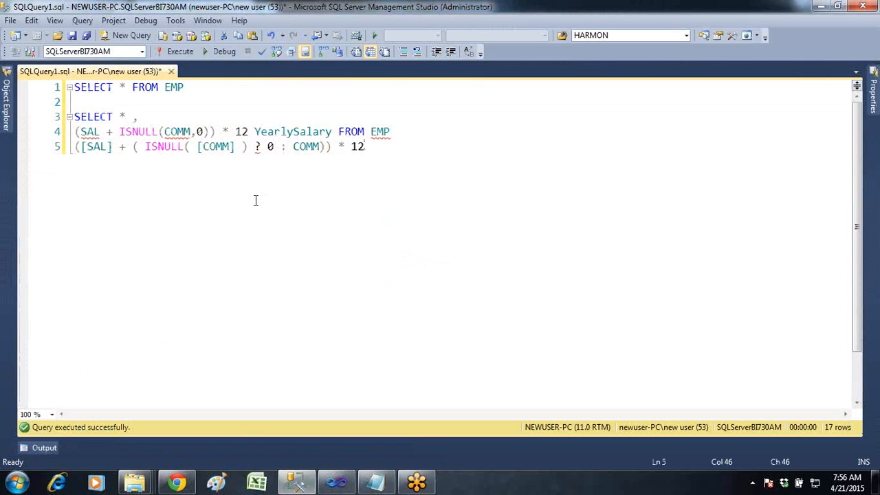
key("ctrl+z")
type("SELECT * FROM")
key("ctrl+v")
left_click(148, 117)
key("Delete")
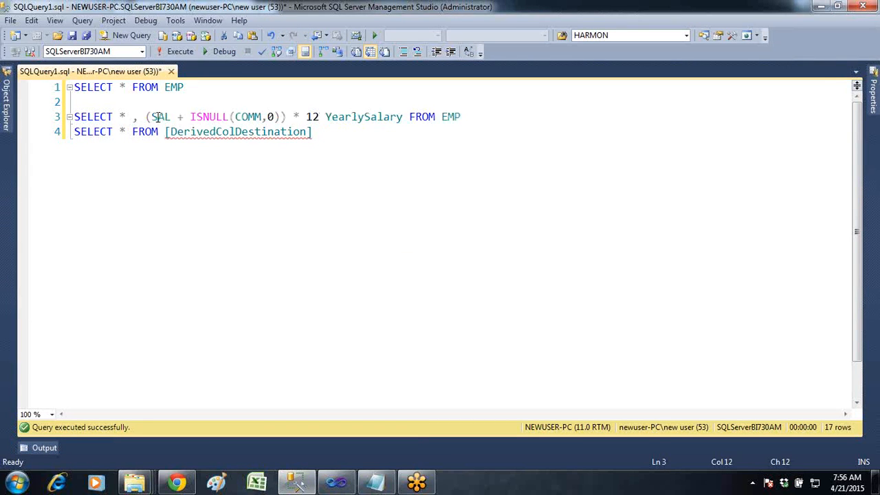
- Run only the SELECT * FROM [DerivedColDestination] query to examine the loaded rows
left_click_drag(315, 132, 27, 141)
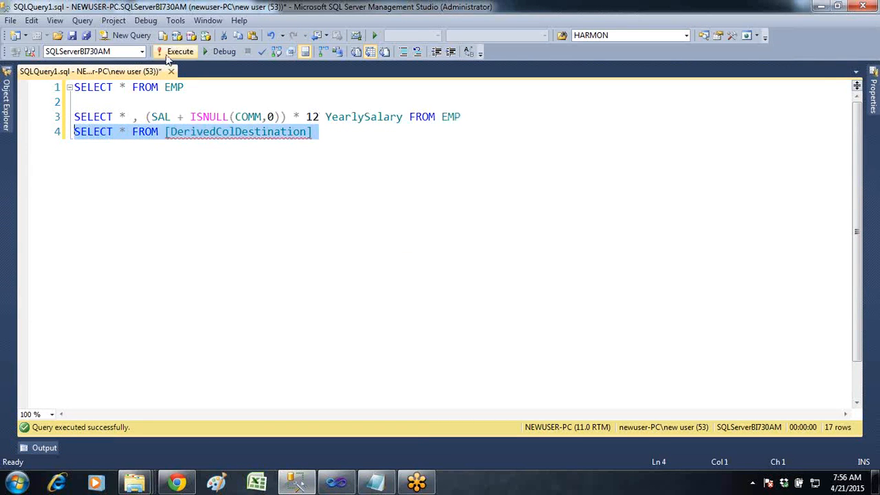
left_click(167, 56)
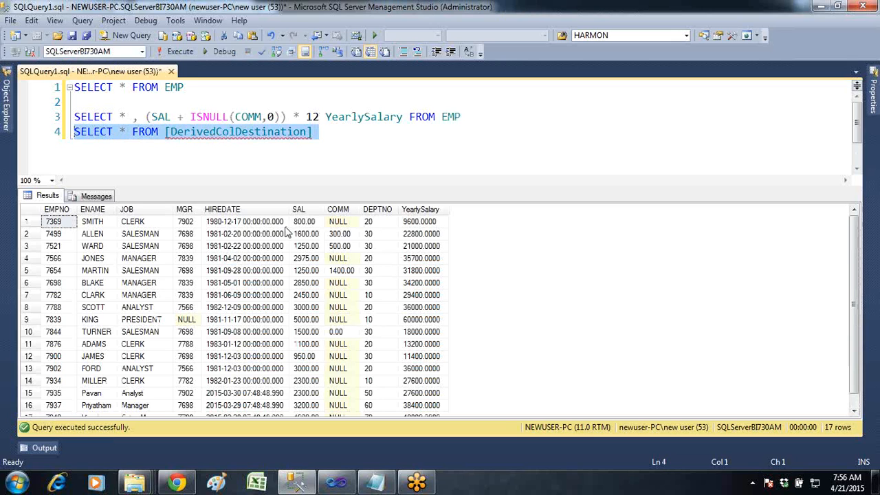
left_click(323, 132)
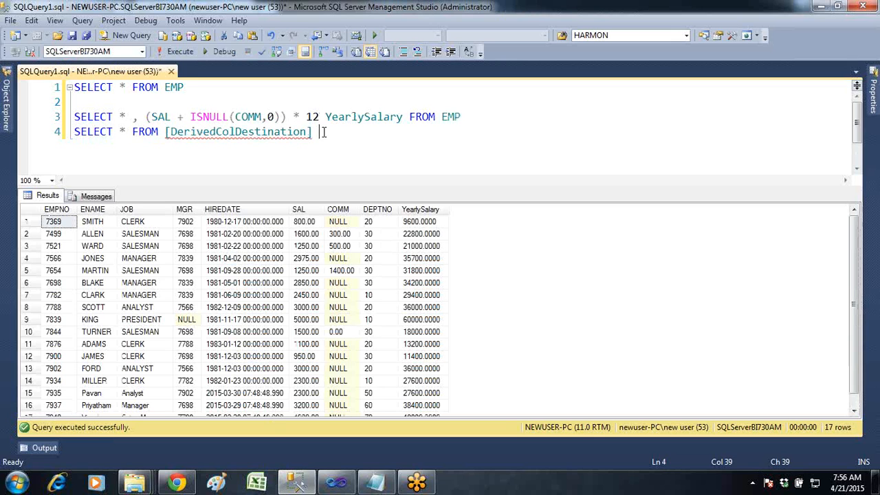
- Run the SQL YearlySalary query together with the DerivedColDestination query to compare their result sets
left_click_drag(322, 132, 73, 117)
left_click(180, 51)
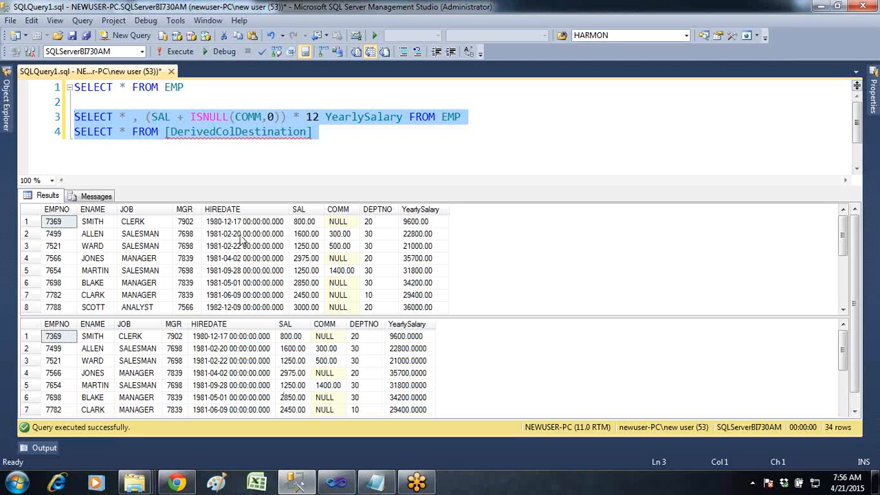
left_click(320, 152)
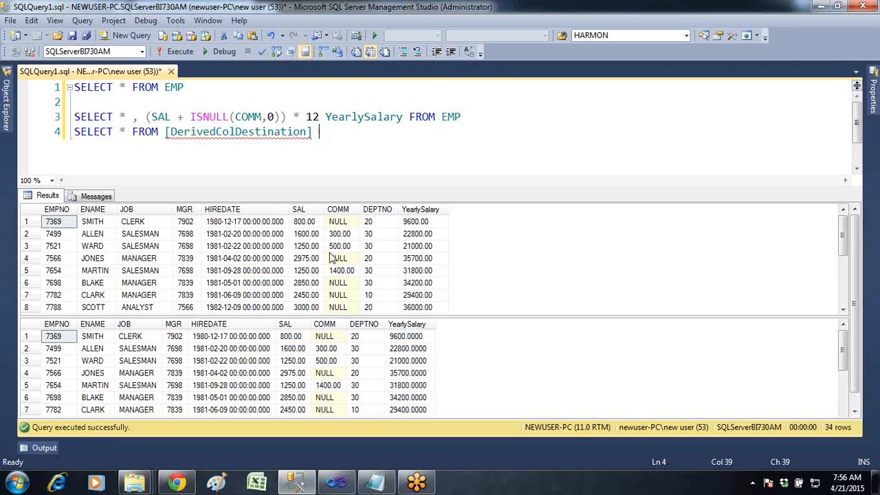
- Return to Visual Studio, stop debugging, and review the YearlySalary expression in the Derived Column transformation's settings
left_click(336, 483)
key("shift+F5")
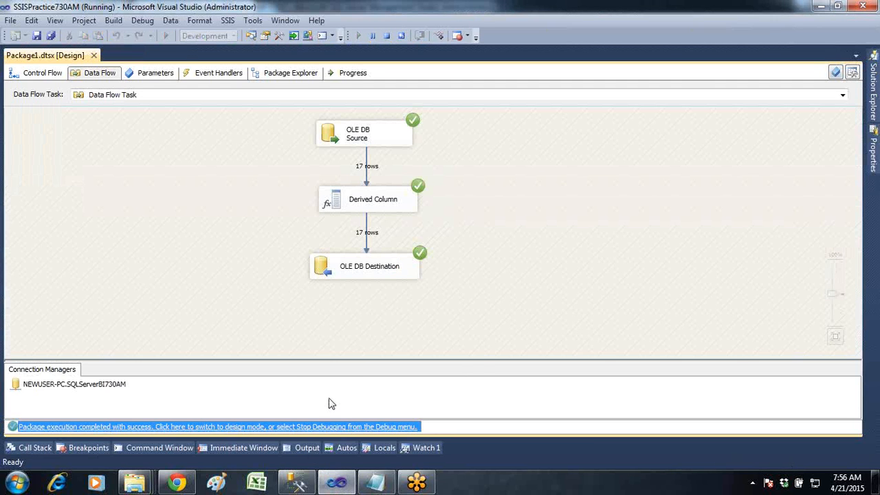
double_click(415, 210)
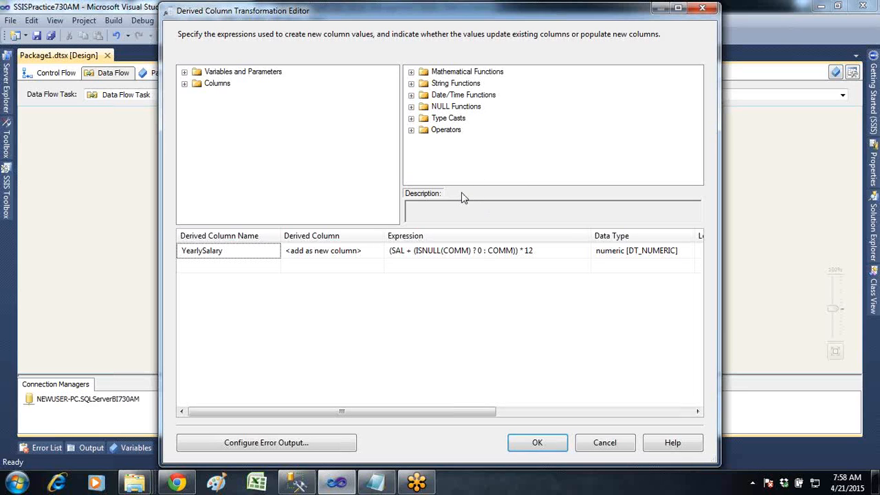
left_click(557, 445)
left_click(540, 265)
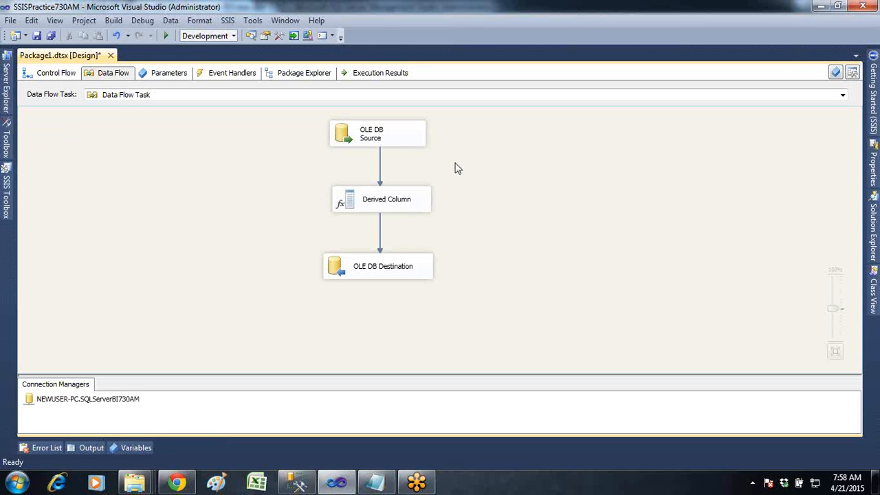
- Rename Package1.dtsx in the project to 04 Derived Column Transformation.dtsx
mouse_move(873, 233)
left_click(733, 339)
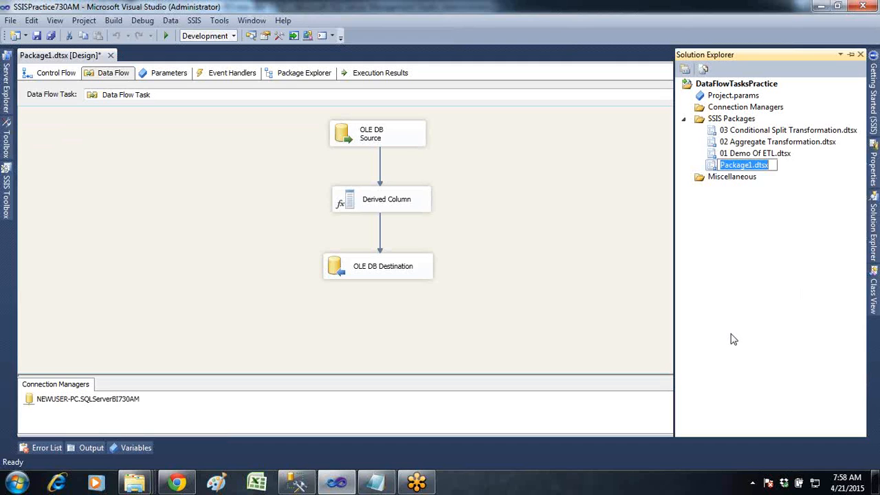
key("F2")
key("Delete")
key("Delete")
key("Delete")
key("Delete")
key("Delete")
key("Delete")
key("Delete")
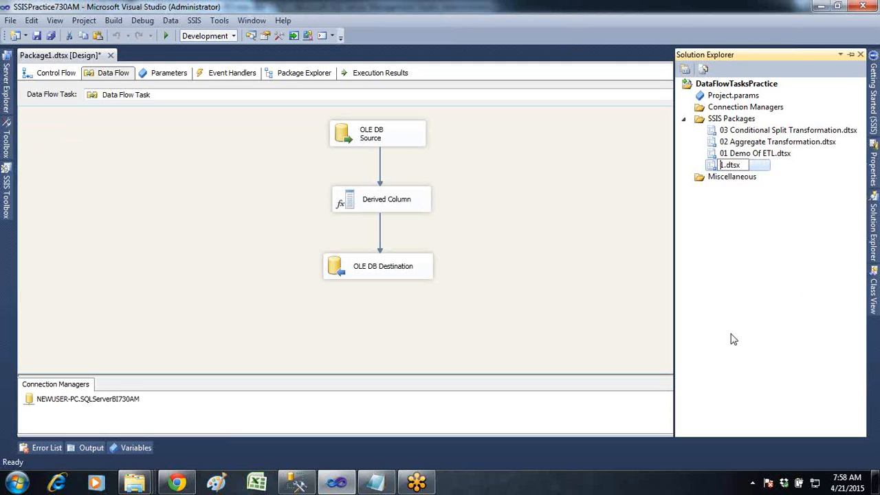
type("04 ")
type("Derived")
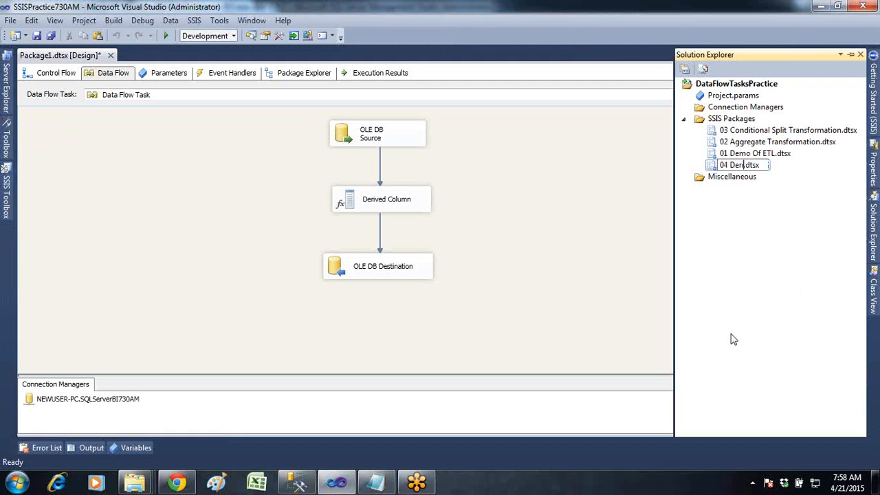
type(" Colum")
type("n Trans")
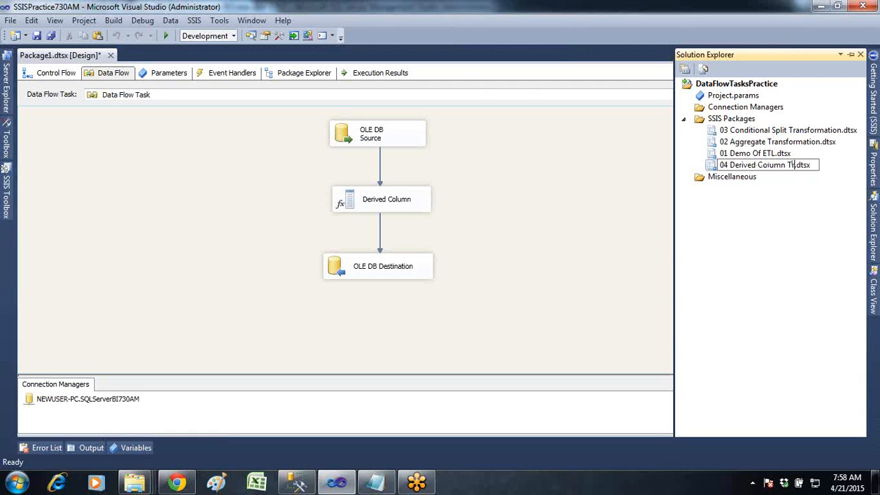
type("formation")
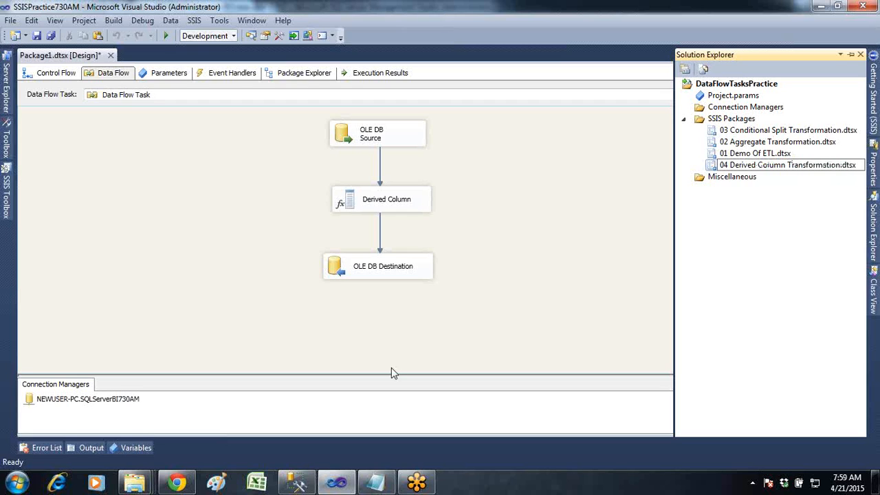
left_click(518, 269)
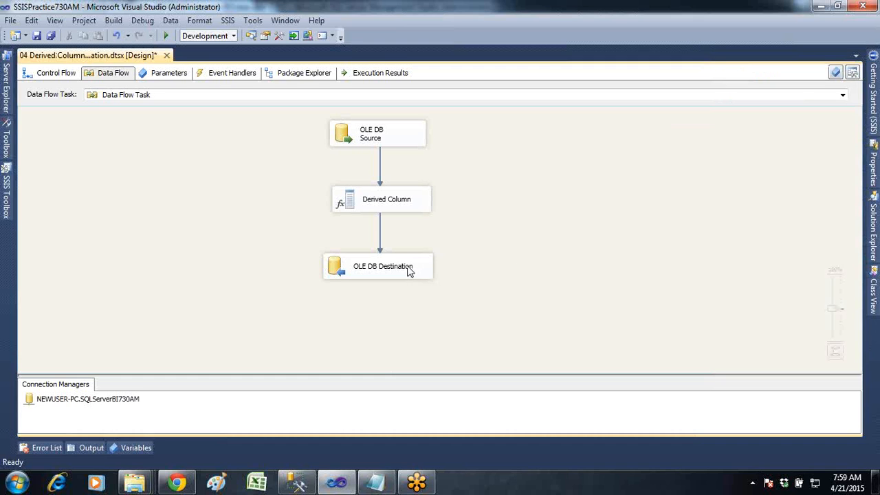
- Review the Derived Column transformation's settings and its replace-column options, keeping YearlySalary as <add as new column>
double_click(389, 203)
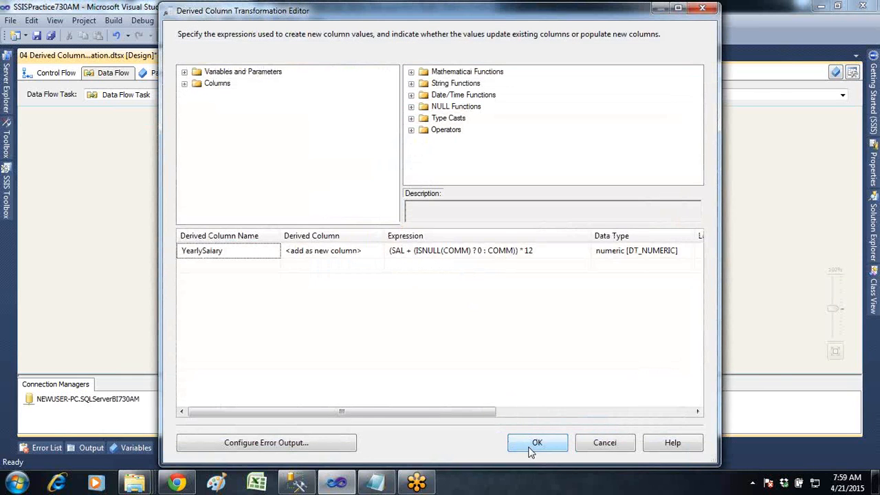
left_click(533, 445)
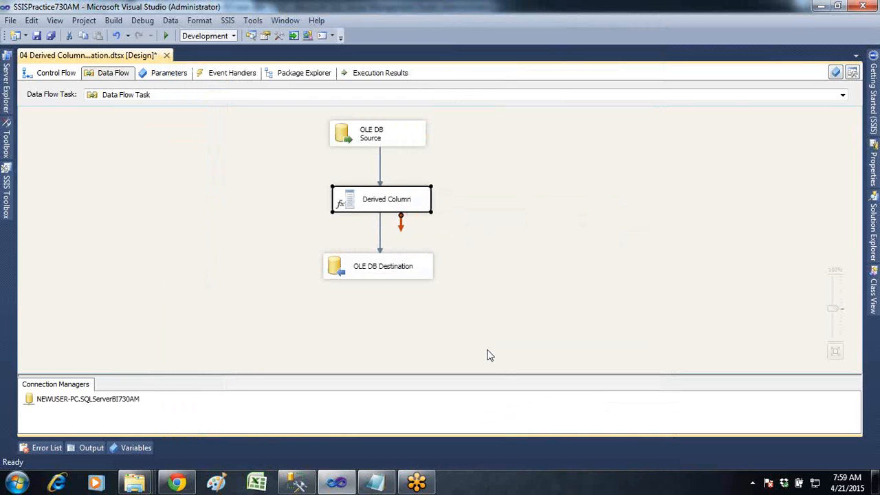
double_click(386, 207)
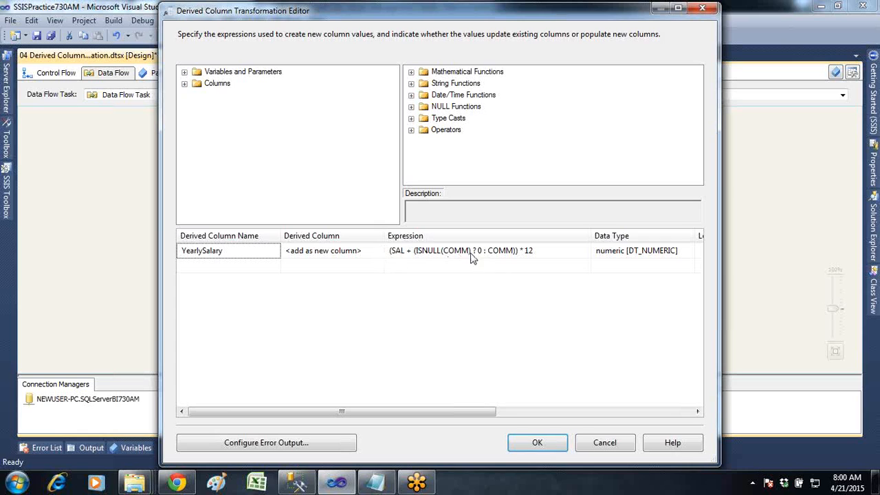
left_click(377, 256)
left_click(378, 251)
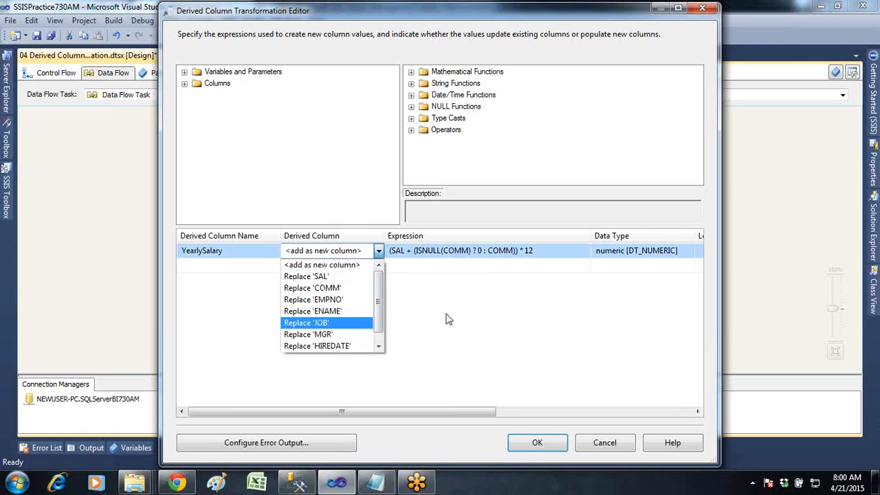
left_click(330, 265)
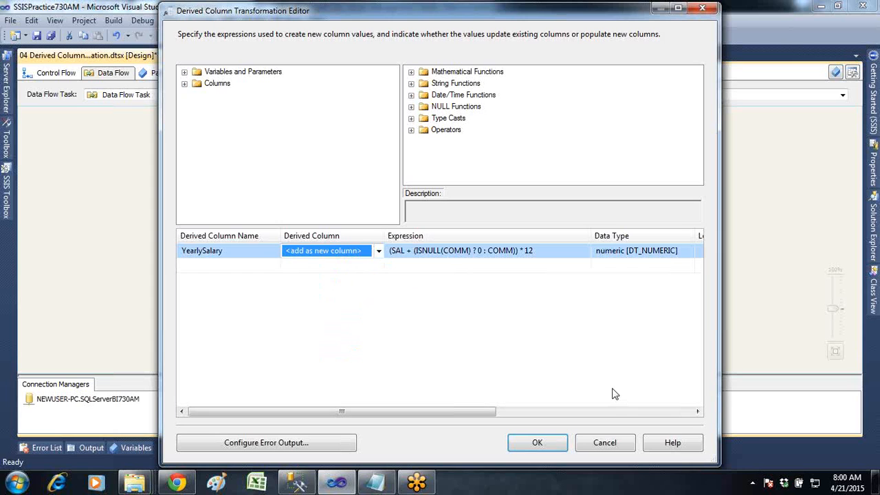
left_click(529, 442)
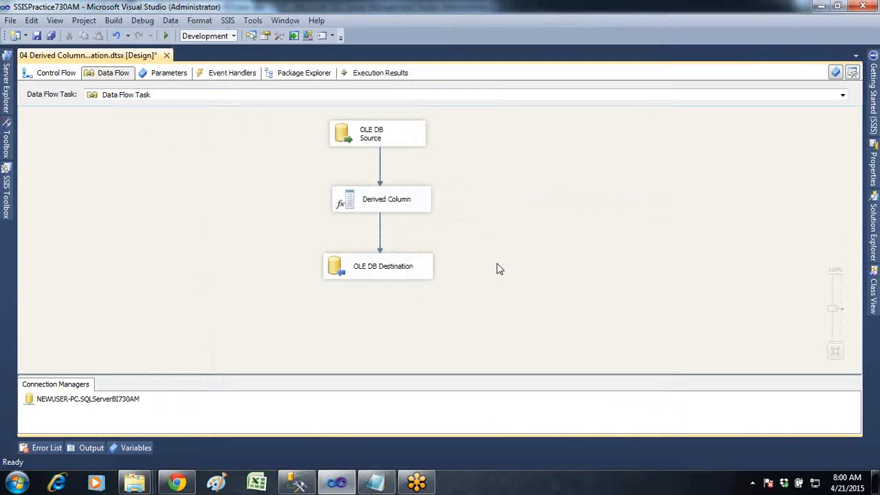
- Move the OLE DB Source, Derived Column and OLE DB Destination components together slightly lower in the data flow
left_click_drag(487, 291, 281, 140)
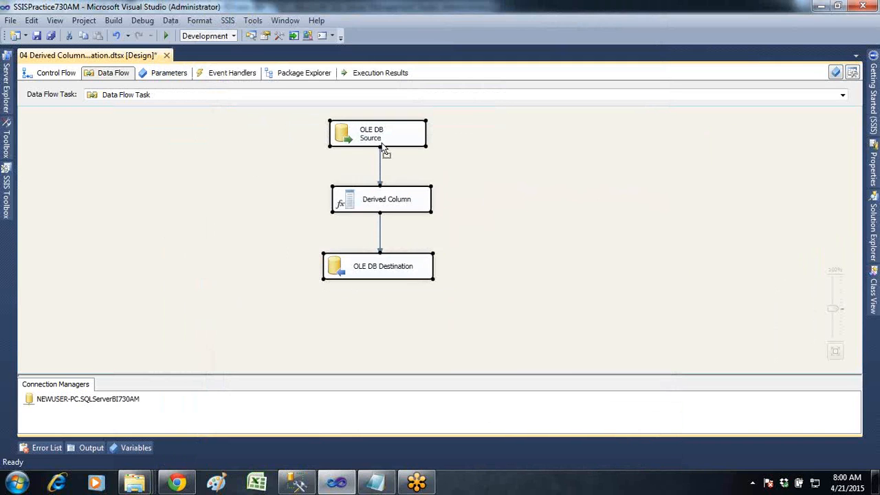
left_click_drag(383, 151, 383, 170)
left_click(485, 186)
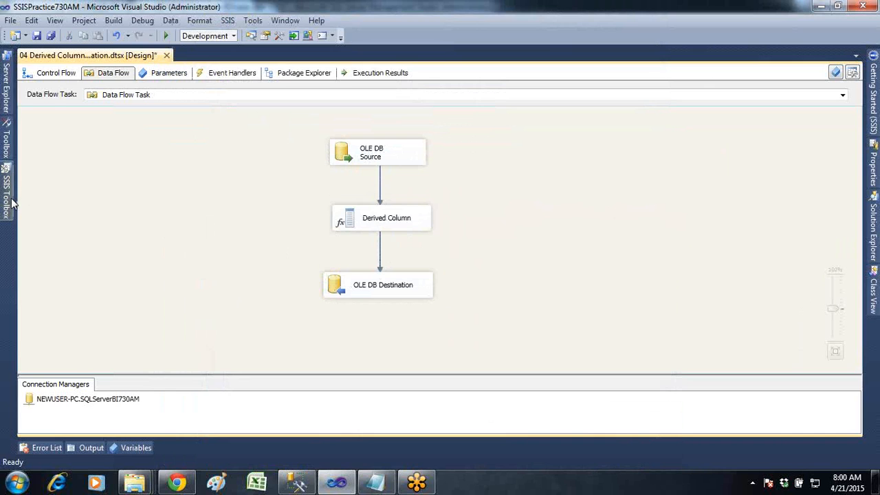
- Browse the available data flow transformations, and examine the mathematical, string and date/time functions offered for the Derived Column expression
left_click(6, 192)
left_click_drag(186, 276, 196, 102)
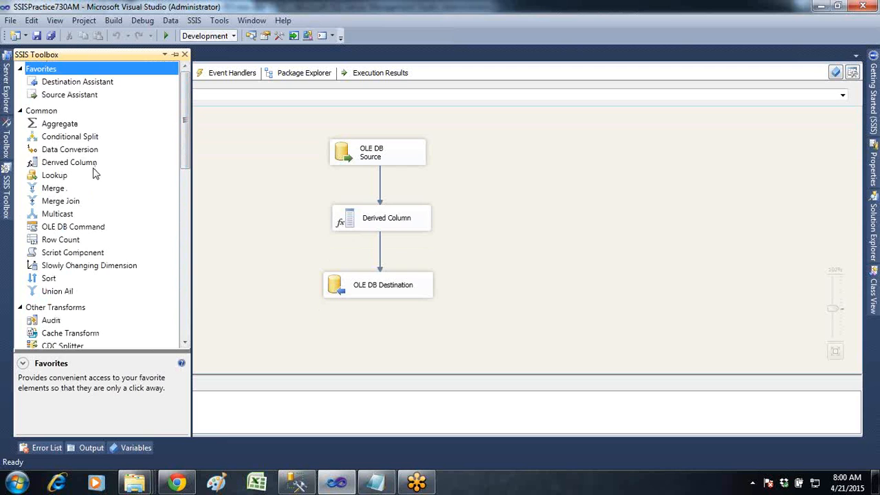
left_click(397, 228)
double_click(397, 228)
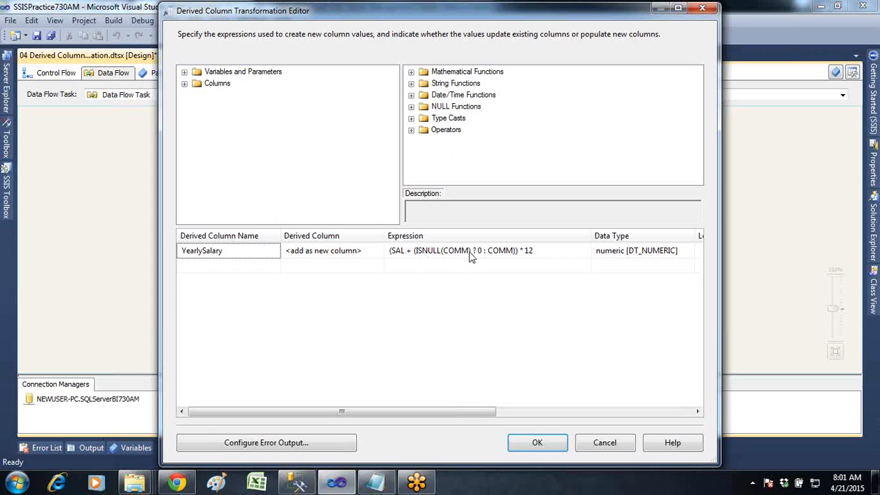
left_click(410, 71)
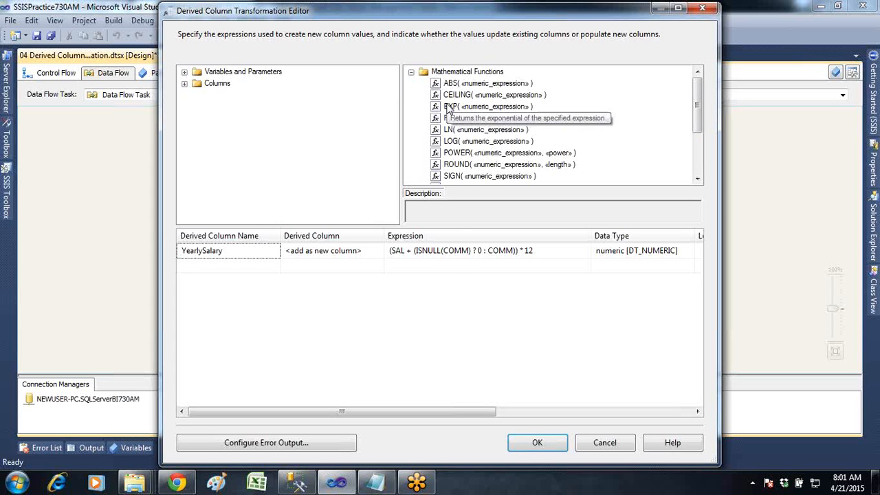
left_click(411, 71)
left_click(411, 83)
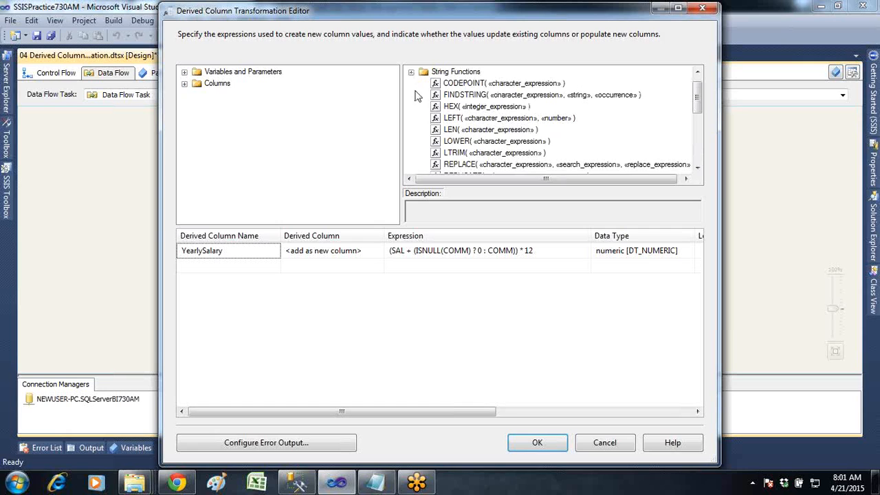
left_click(410, 71)
left_click(411, 96)
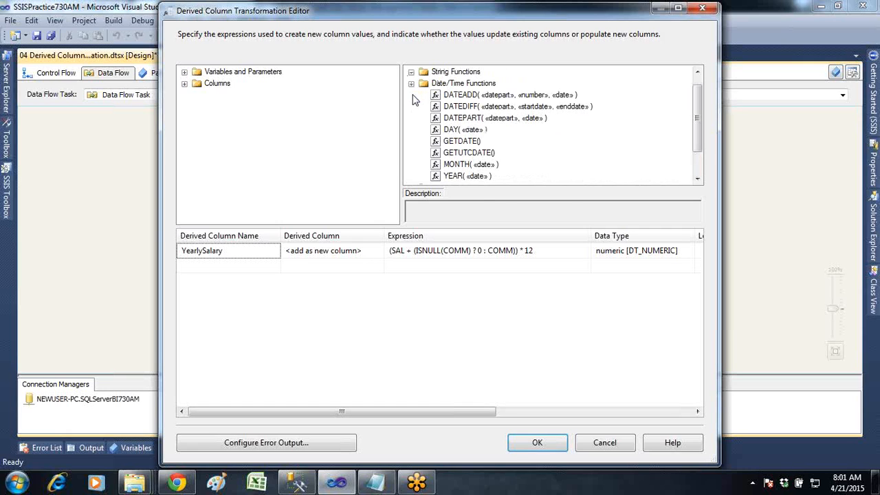
left_click(411, 84)
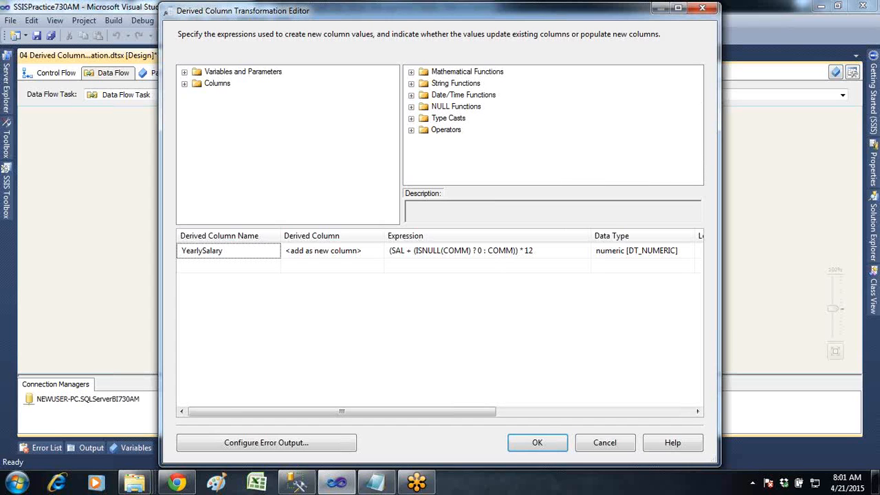
left_click(517, 447)
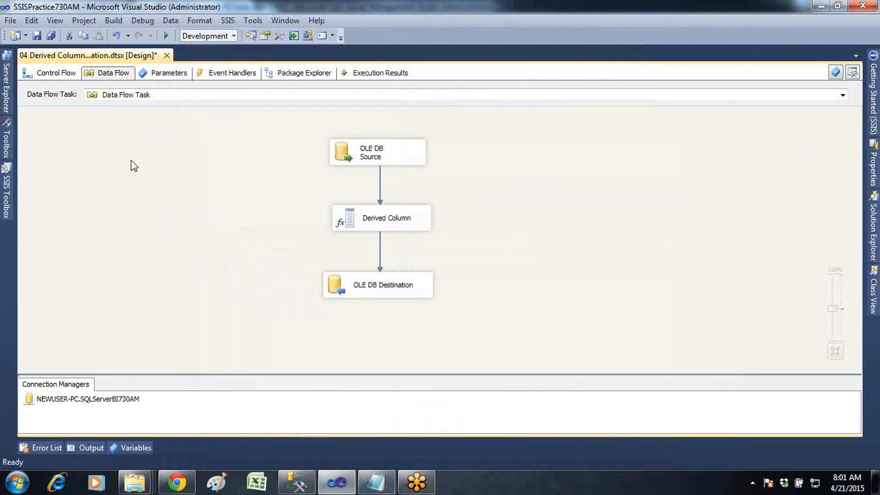
- Close the 04 Derived Column Transformation.dtsx package and add a new SSIS package to the project
left_click(166, 55)
left_click(466, 323)
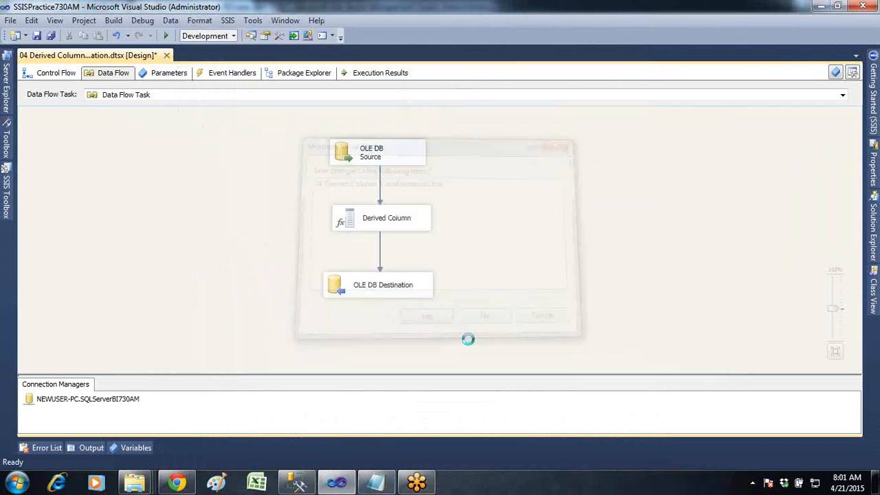
mouse_move(873, 231)
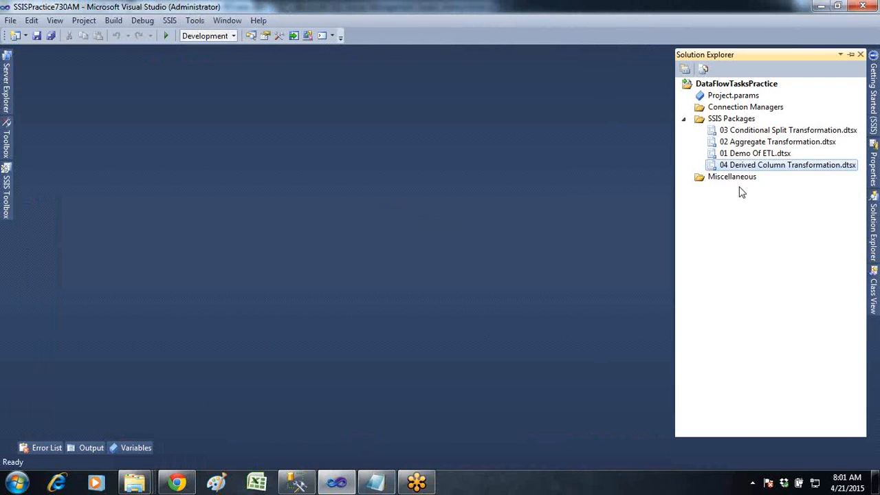
right_click(728, 119)
left_click(646, 124)
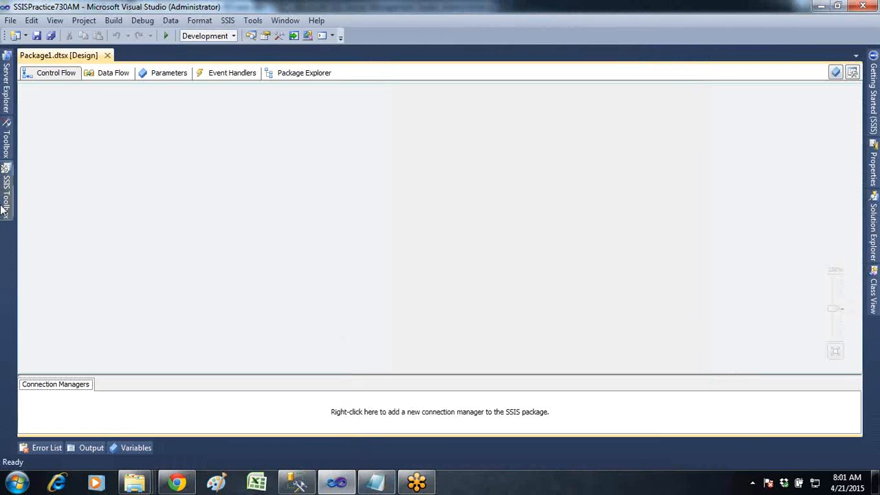
- Add a Data Flow Task to the new package's control flow and place a Merge transformation in its data flow
mouse_move(5, 199)
left_click_drag(67, 83, 462, 199)
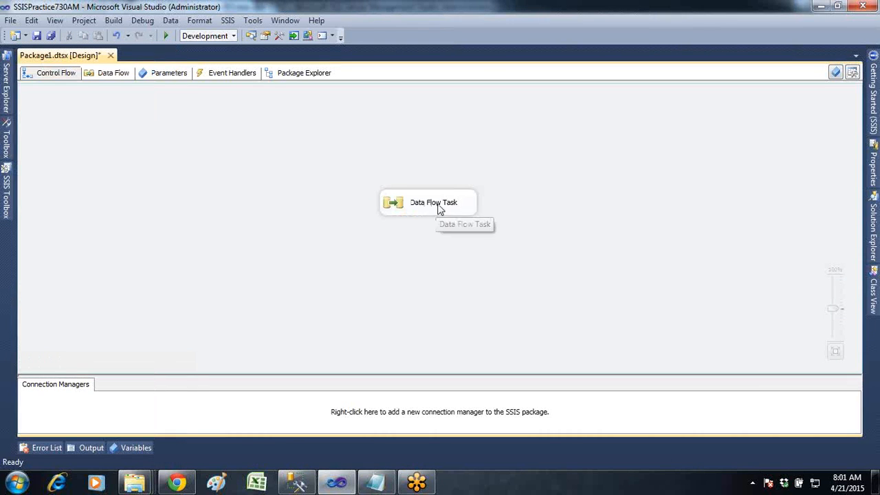
double_click(440, 211)
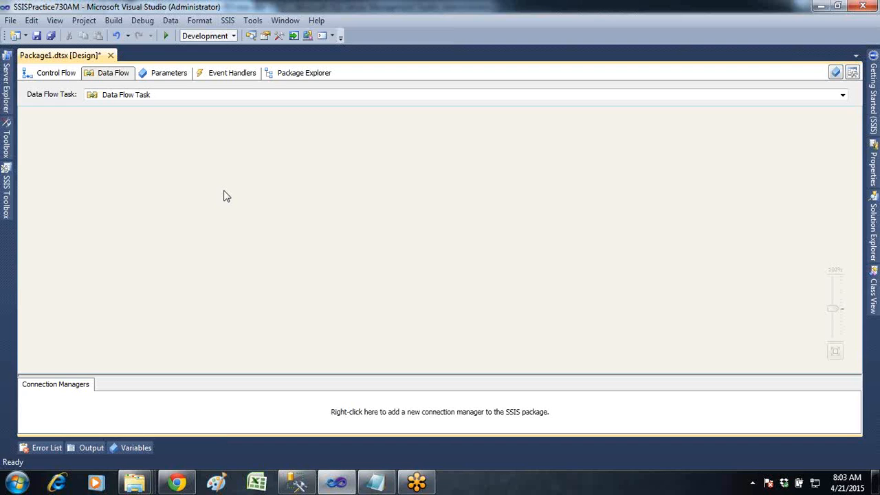
left_click(7, 196)
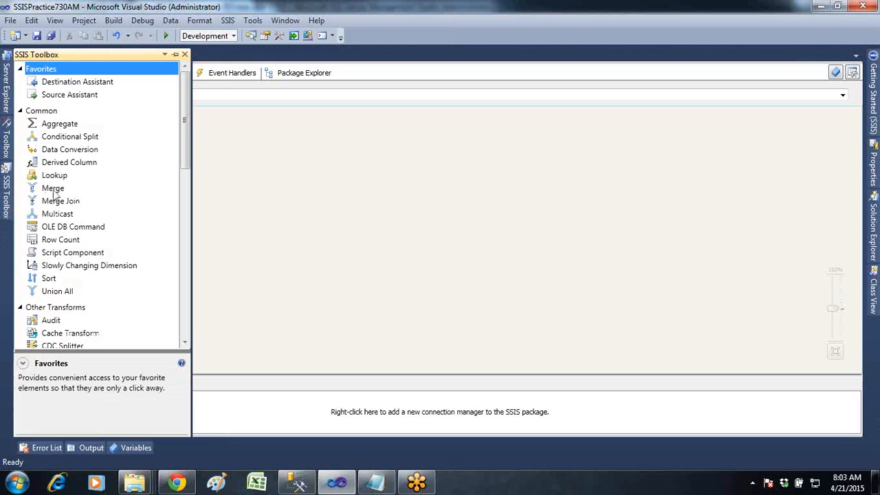
left_click_drag(55, 194, 398, 159)
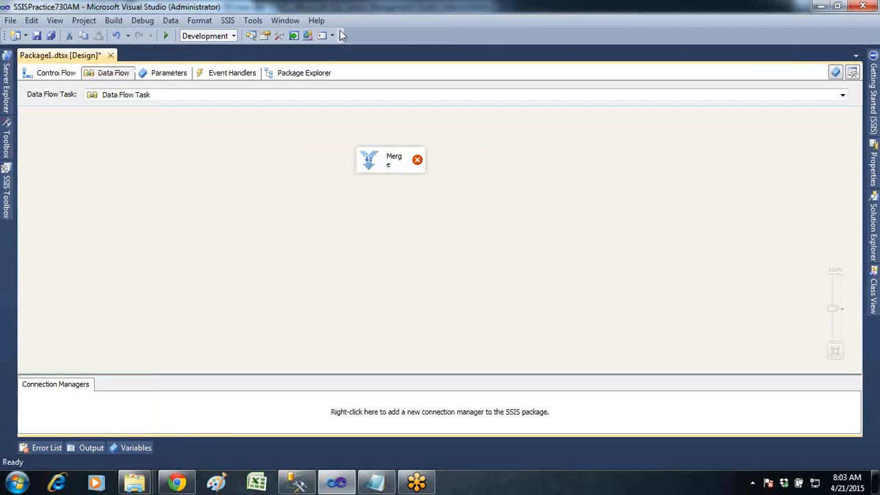
left_click(479, 109)
left_click_drag(518, 142, 564, 211)
left_click_drag(598, 134, 563, 213)
mouse_move(506, 147)
left_mouse_down()
mouse_move(490, 173)
mouse_move(516, 176)
left_mouse_up()
left_click_drag(599, 136, 602, 165)
mouse_move(622, 143)
left_mouse_down()
mouse_move(607, 164)
mouse_move(647, 170)
left_mouse_up()
left_click_drag(576, 275, 590, 295)
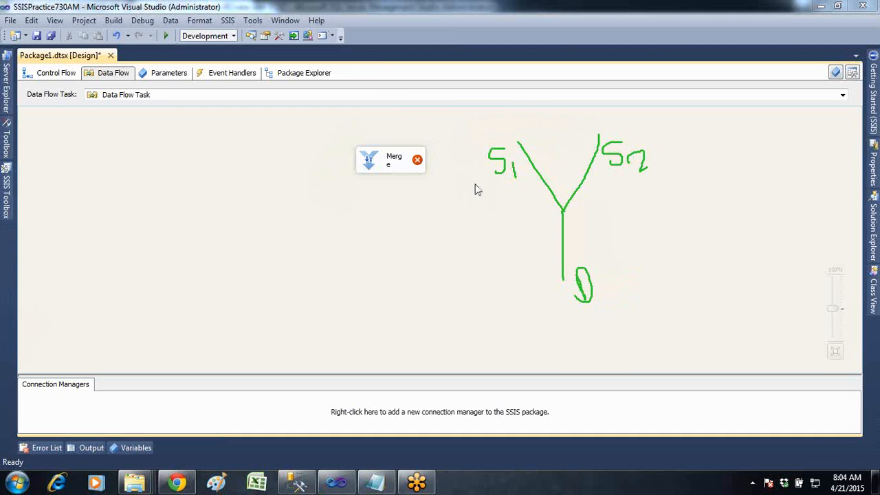
left_click(493, 163)
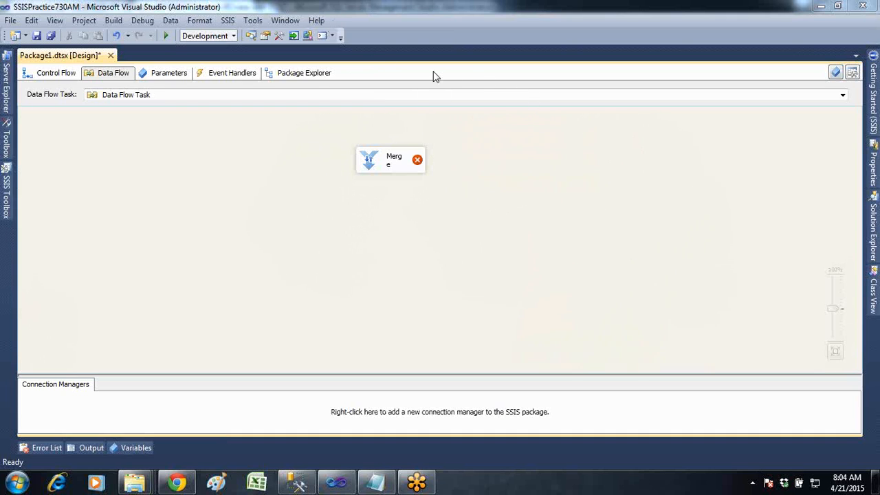
- Move the Merge transformation lower in the data flow and rename it as Data Combining From 2 Sources
left_click(415, 168)
left_click_drag(425, 172, 409, 217)
left_click(403, 216)
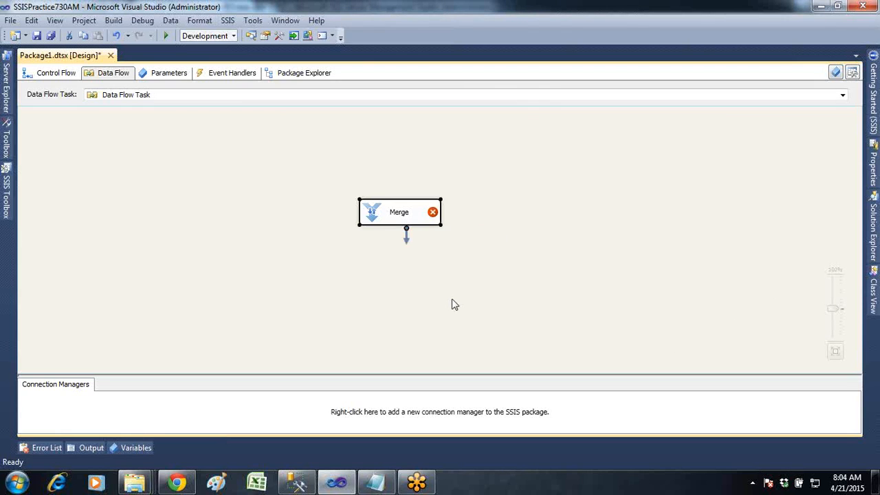
key("BackSpace")
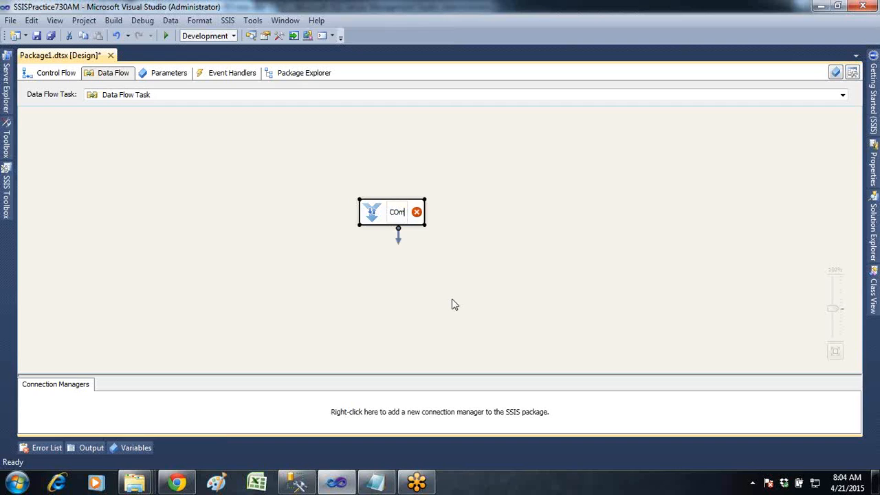
type("Data Combinin")
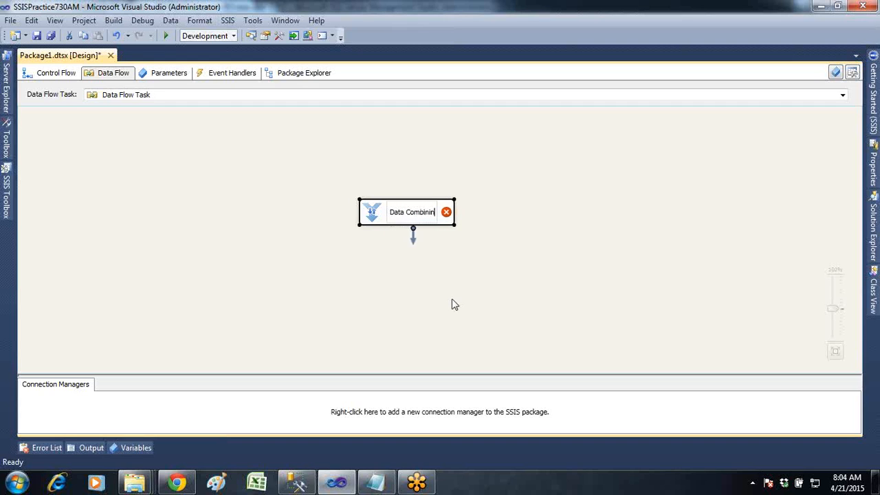
type("g From")
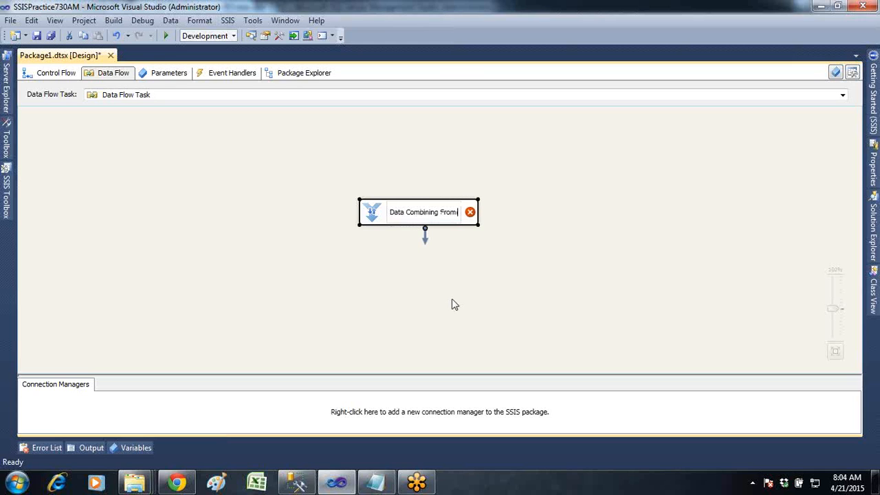
type(" 2 Scources")
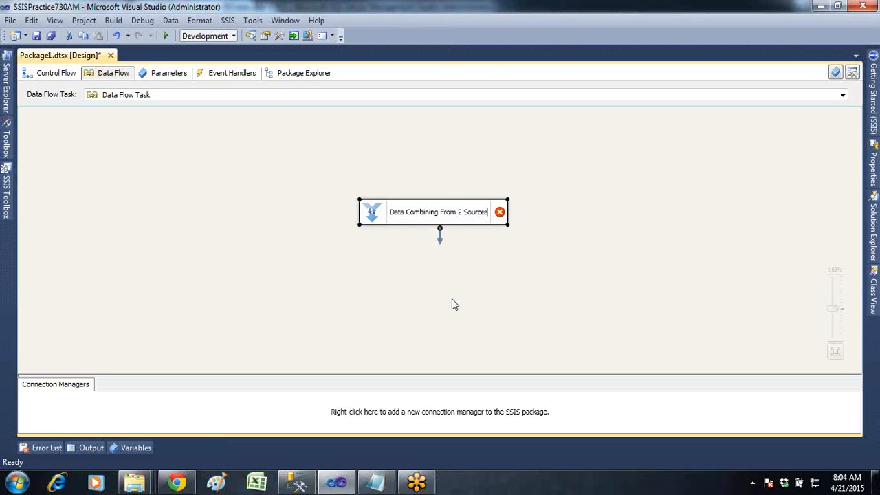
left_click(713, 332)
left_click(441, 214)
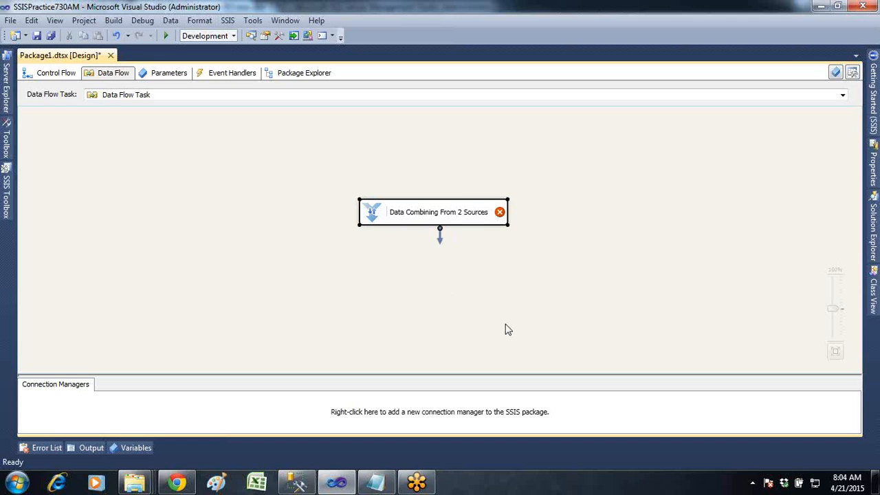
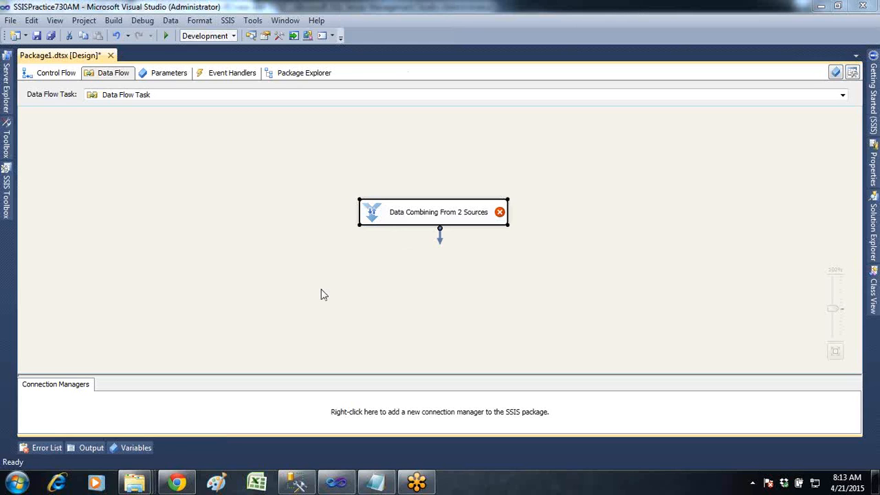
left_click(237, 262)
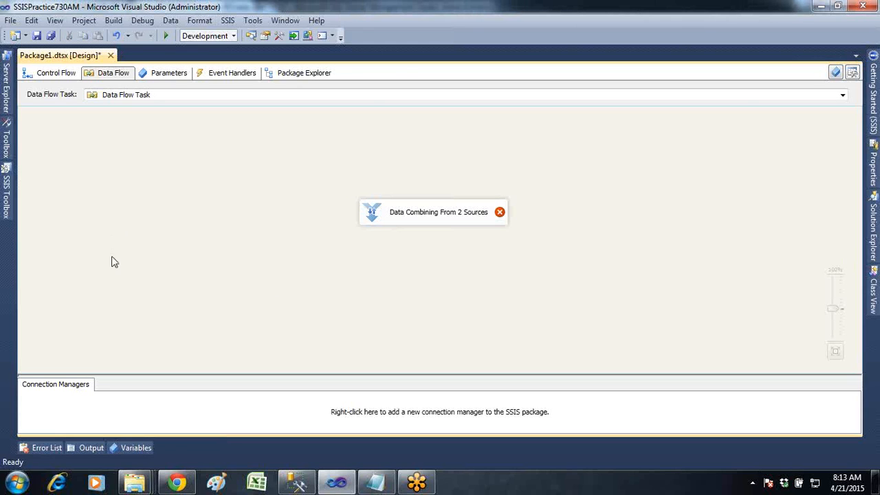
left_click(438, 222)
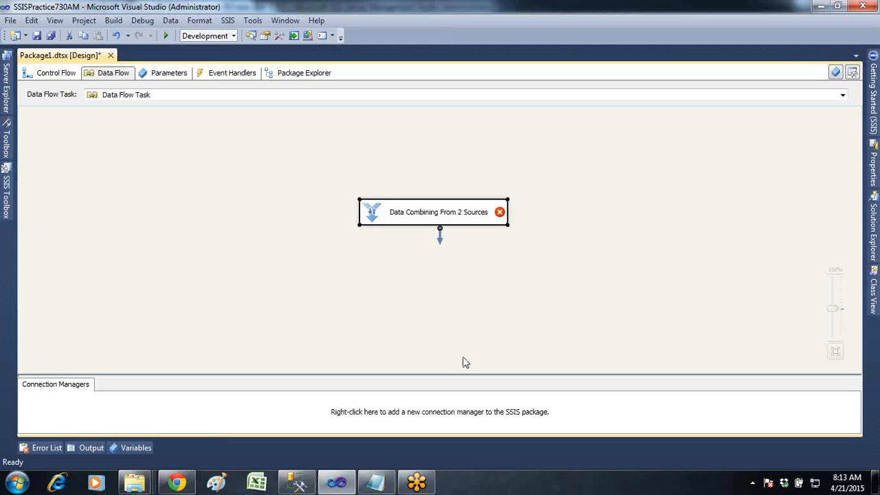
left_click(461, 361)
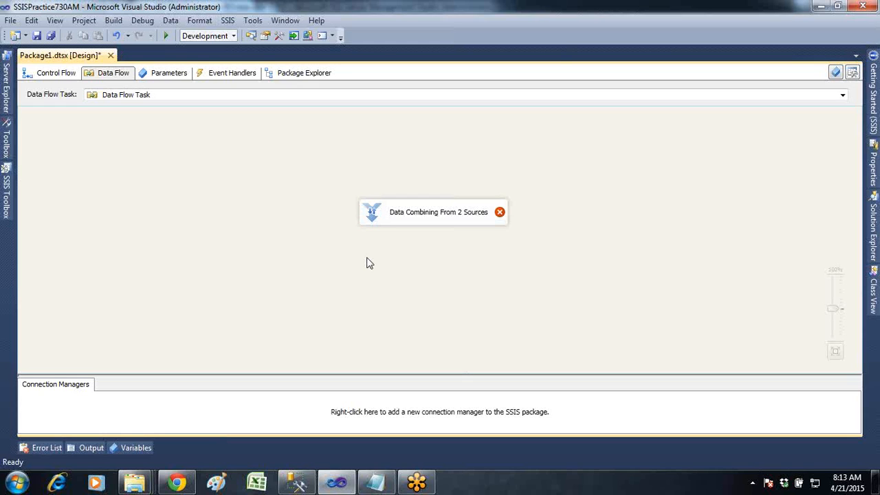
left_click(396, 224)
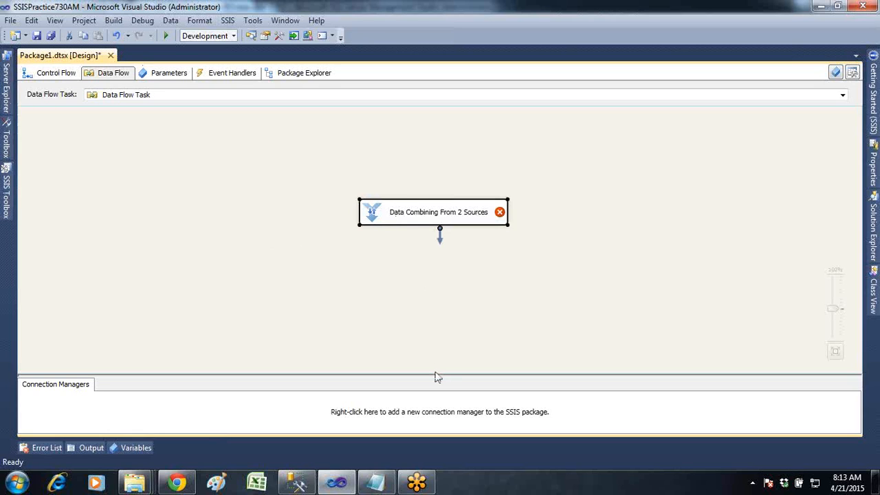
left_click(530, 273)
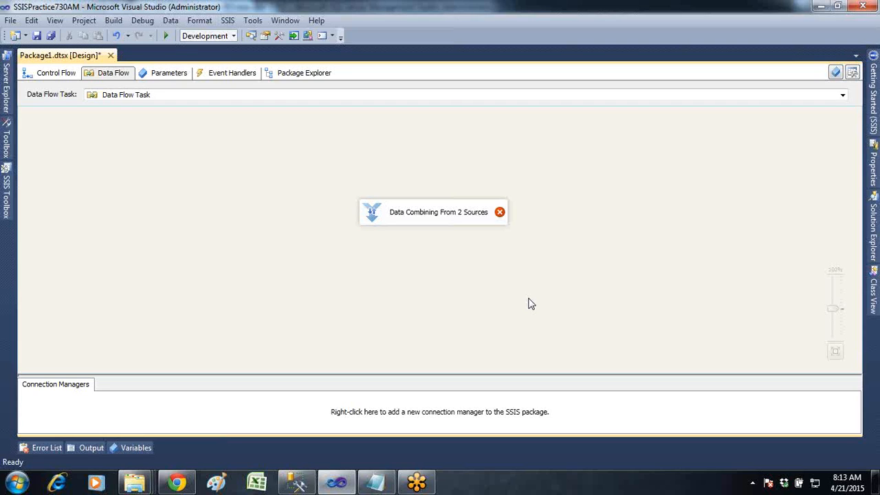
left_click(435, 220)
left_click(530, 321)
- Switch to Windows Explorer and browse to the Course Contents folder under SQL Server + MSBI Training on the Work & Softwares (E:) drive
mouse_move(136, 464)
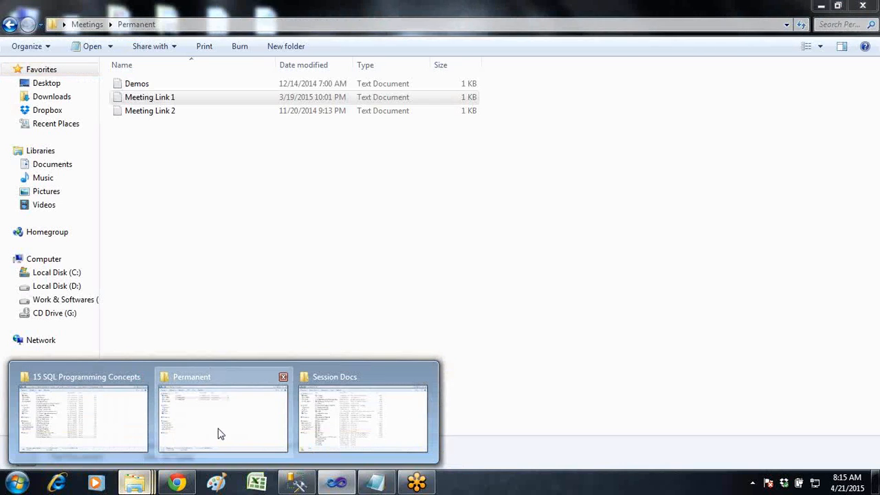
left_click(221, 434)
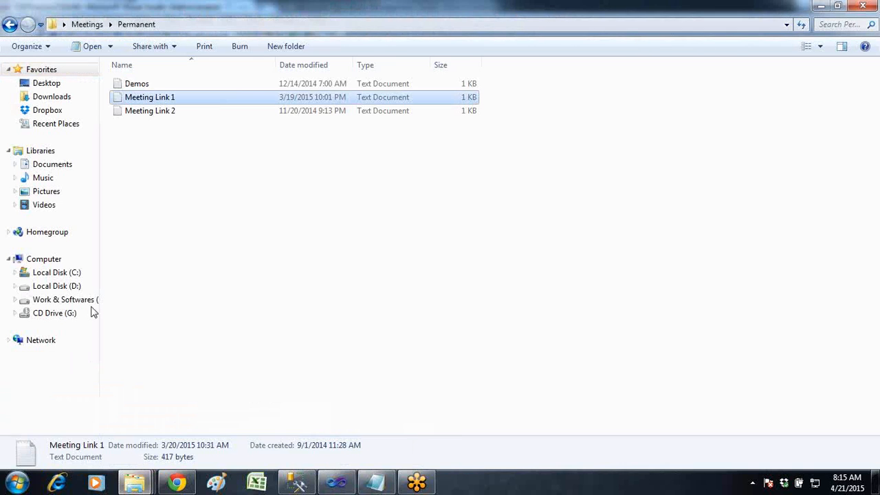
left_click(77, 301)
double_click(158, 162)
double_click(165, 98)
double_click(158, 85)
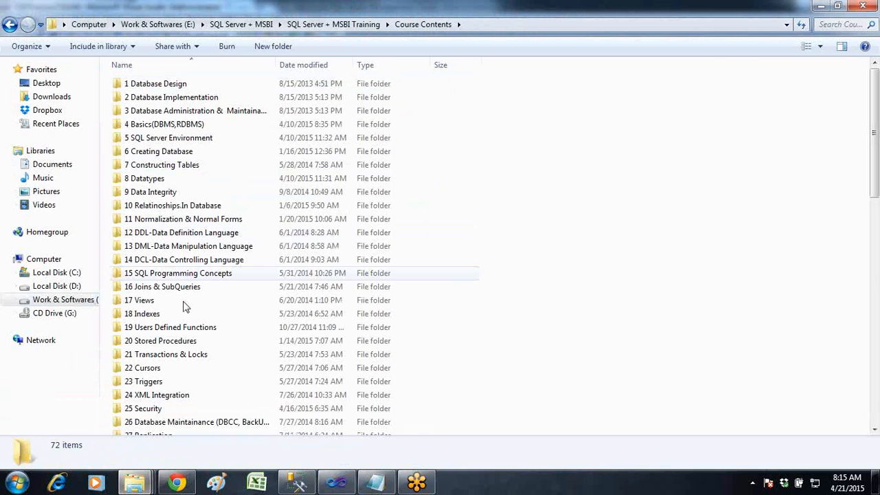
- Open the Merge Transformation.sql script from 49 Data Flow Tasks\08 Merge Transformation in SQL Server Management Studio
scroll(191, 317, "down", 12)
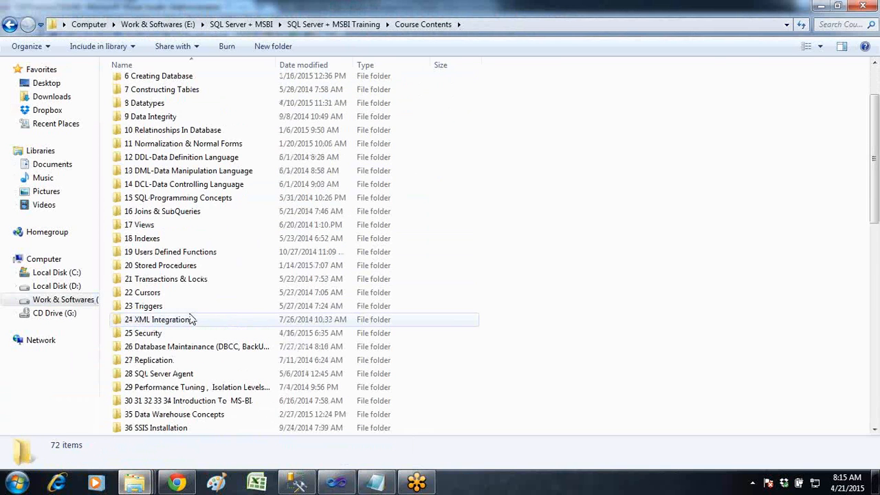
scroll(196, 330, "up", 1)
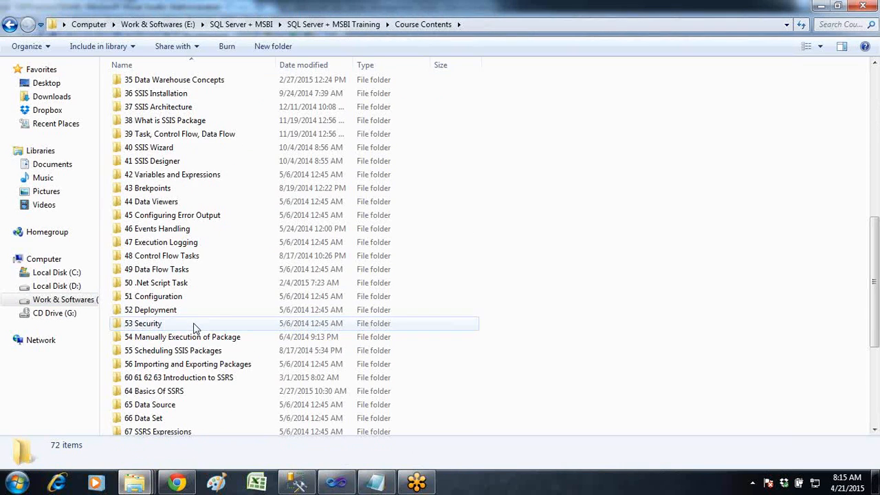
double_click(166, 274)
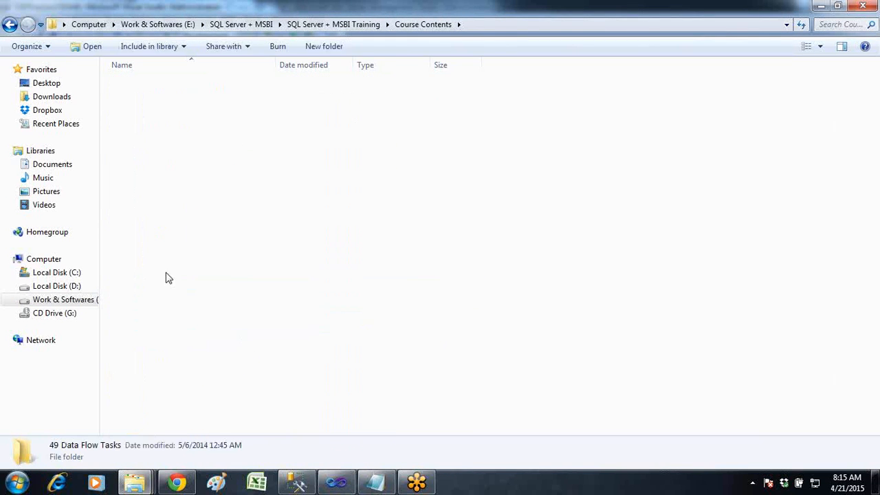
double_click(184, 180)
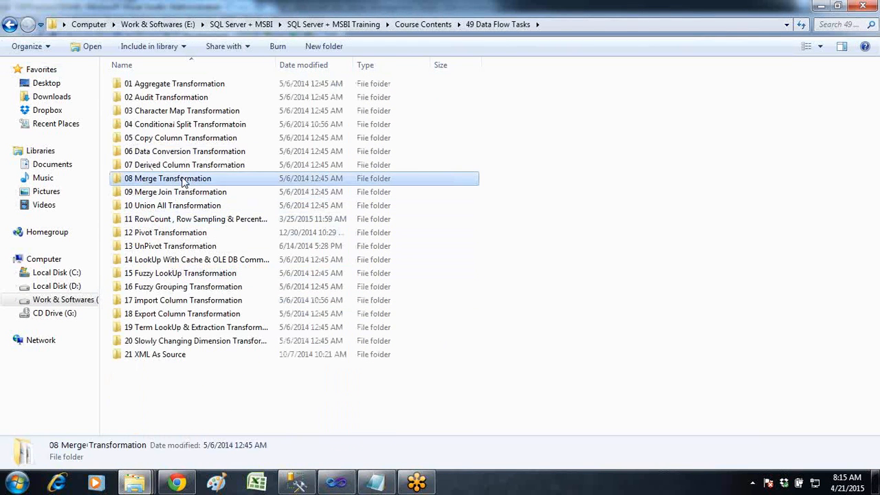
left_click_drag(137, 100, 340, 150)
left_click(301, 224)
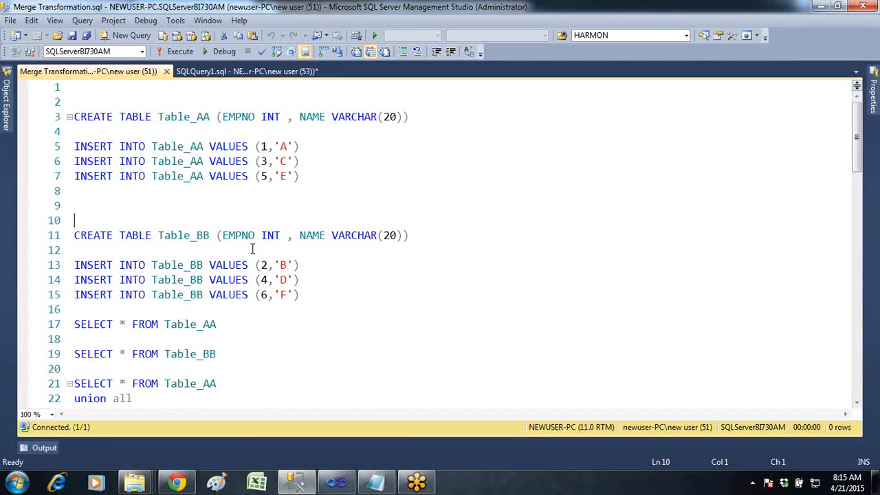
- Execute the script's CREATE TABLE and INSERT statements for Table_AA and for Table_BB, one block at a time, hiding the results after each run
left_click_drag(321, 177, 74, 117)
left_click(181, 51)
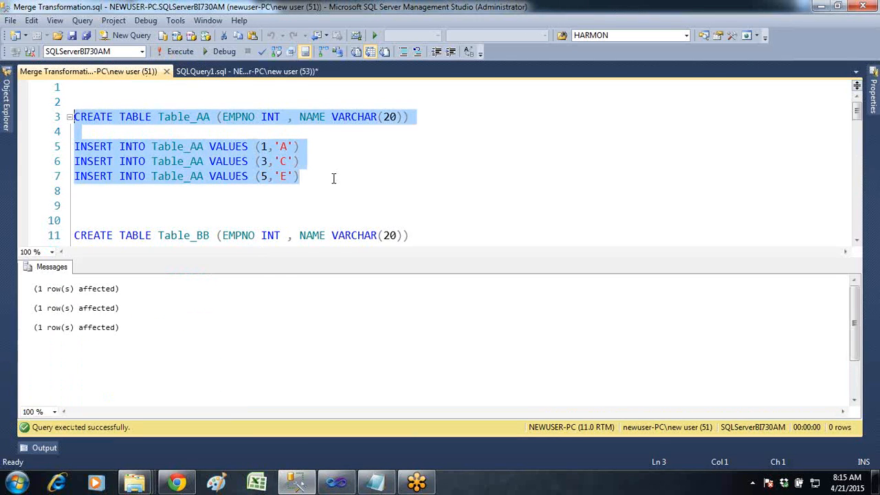
key("ctrl+r")
left_click_drag(310, 294, 39, 240)
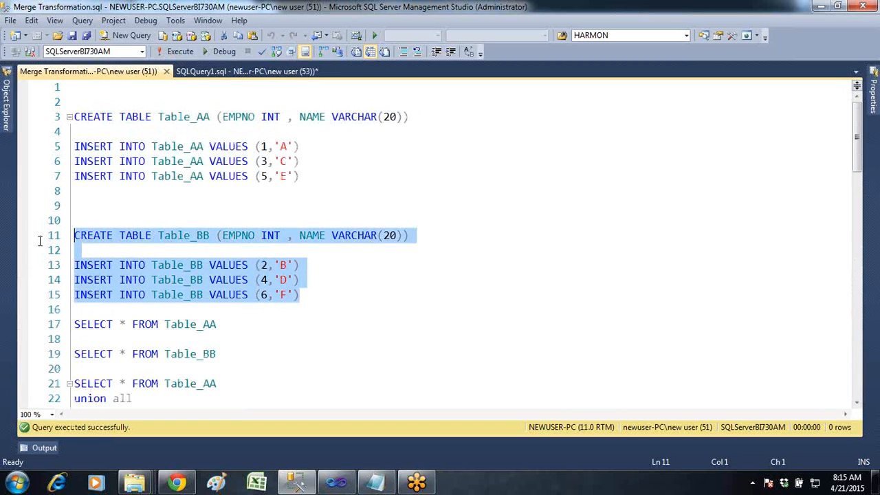
left_click(180, 52)
key("ctrl+r")
- Run the two SELECT * queries on Table_AA and Table_BB, and compare the EMPNO and NAME rows of both tables
scroll(334, 321, "down", 2)
left_click_drag(219, 265, 54, 241)
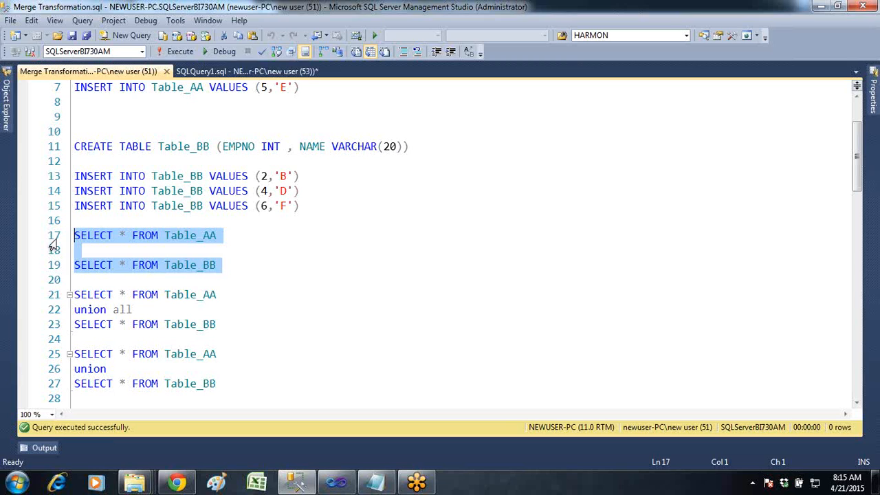
left_click(172, 54)
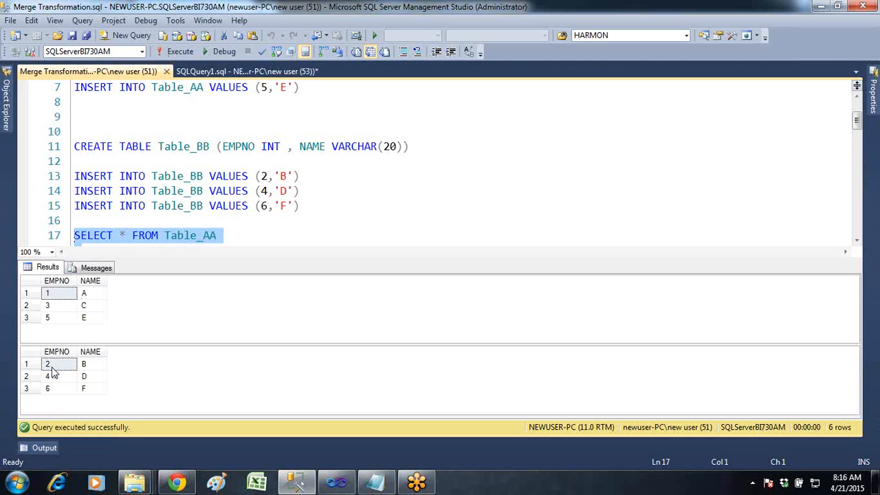
left_click(53, 448)
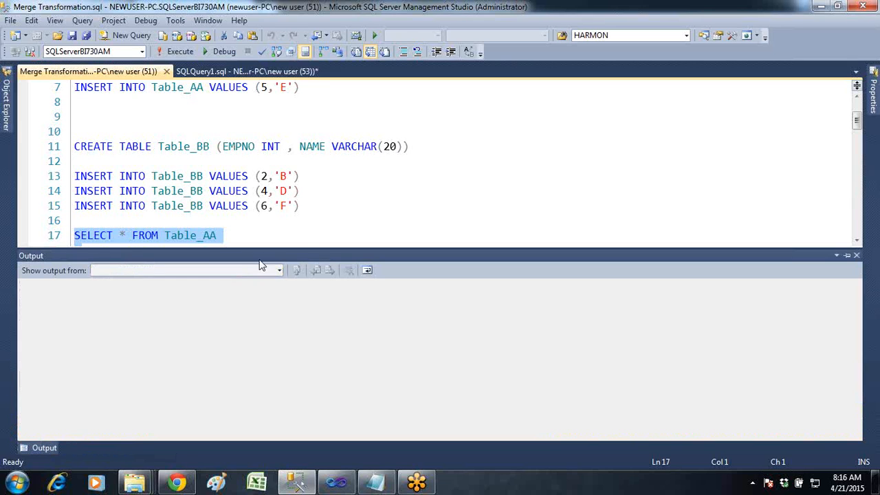
left_click(307, 237)
key("F5")
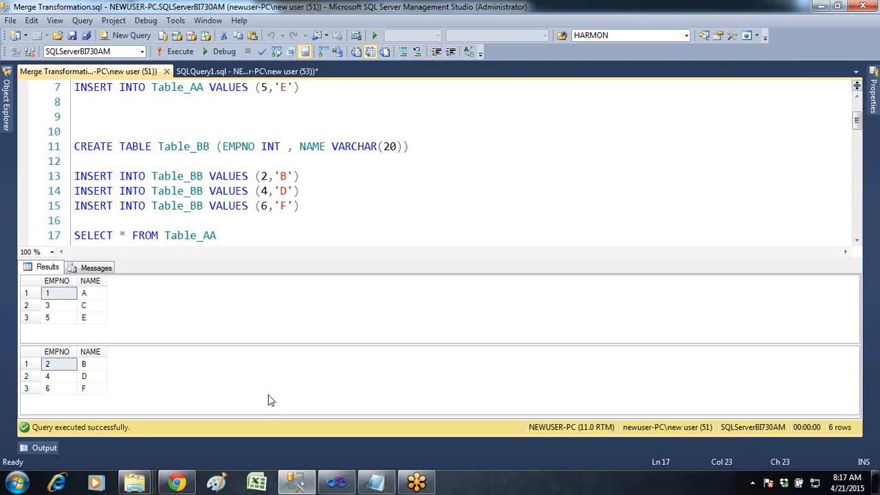
- Switch back to the SSIS package in Visual Studio and shift the Data Combining From 2 Sources transformation slightly lower in the data flow
right_click(332, 477)
left_click(337, 480)
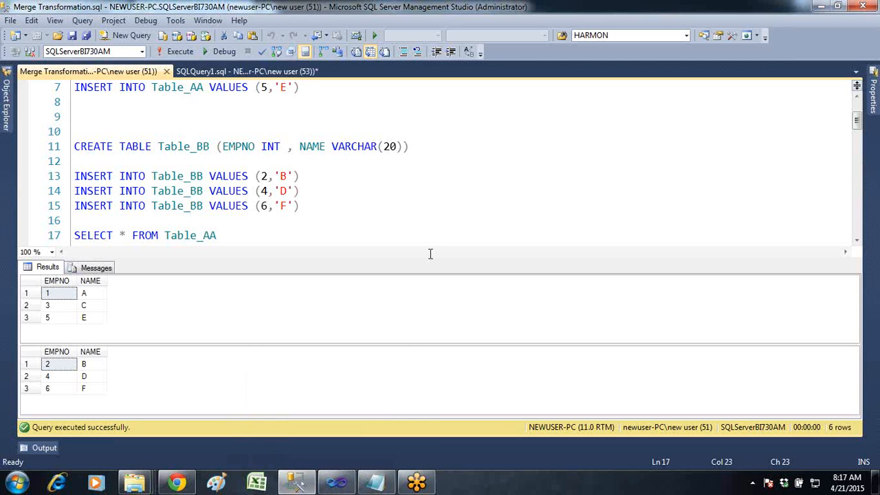
left_click(337, 482)
left_click_drag(413, 213, 406, 224)
left_click(429, 329)
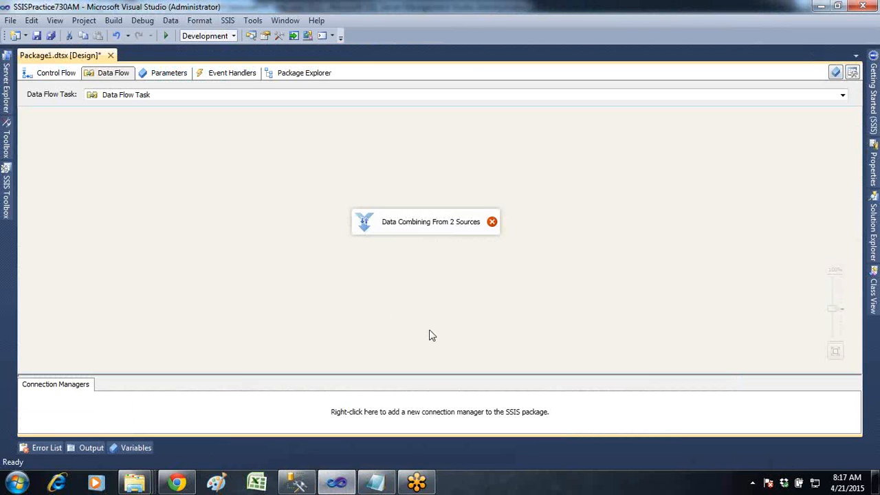
- Add two OLE DB Sources to the data flow, spaced apart above the Data Combining From 2 Sources transformation, and centre that transformation between them
left_click(10, 215)
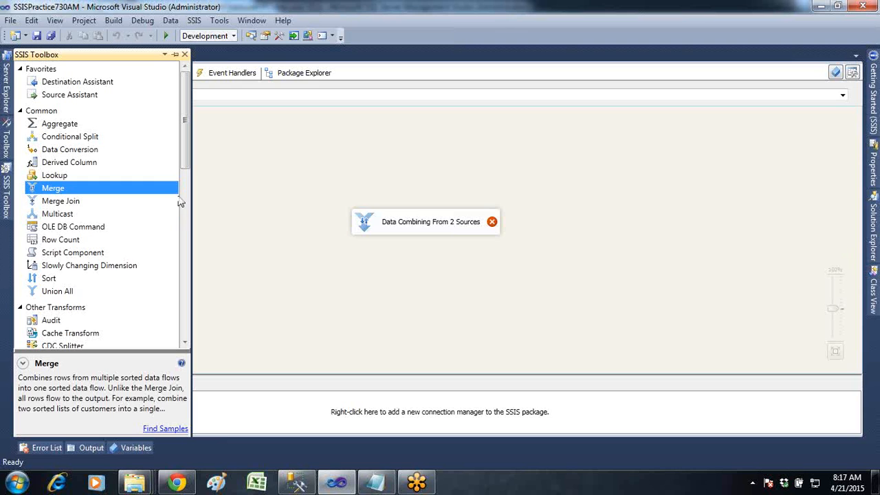
left_click_drag(184, 150, 182, 298)
left_click(59, 200)
left_click_drag(59, 200, 268, 143)
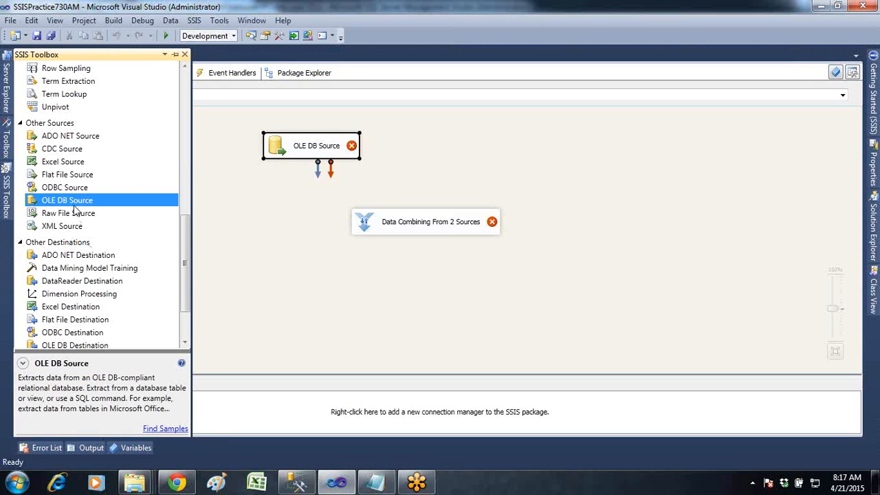
left_click_drag(318, 153, 247, 147)
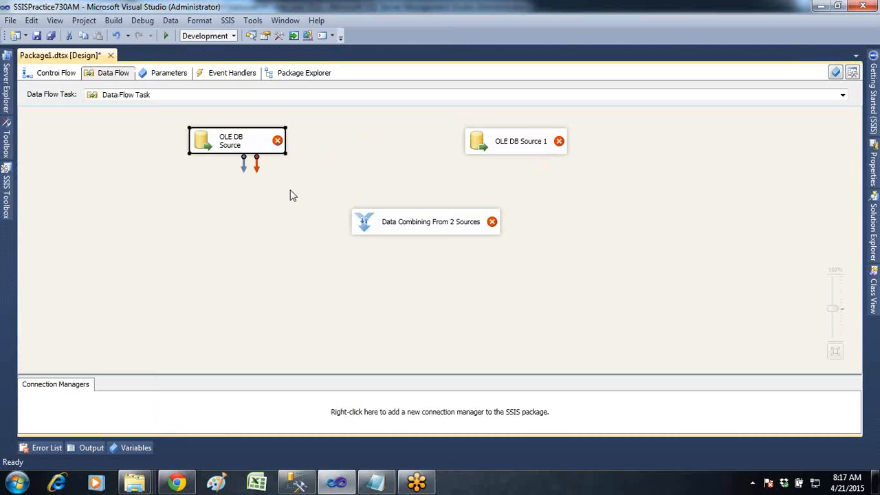
left_click(304, 259)
left_click_drag(525, 147, 572, 146)
left_click_drag(422, 226, 392, 227)
left_click(540, 273)
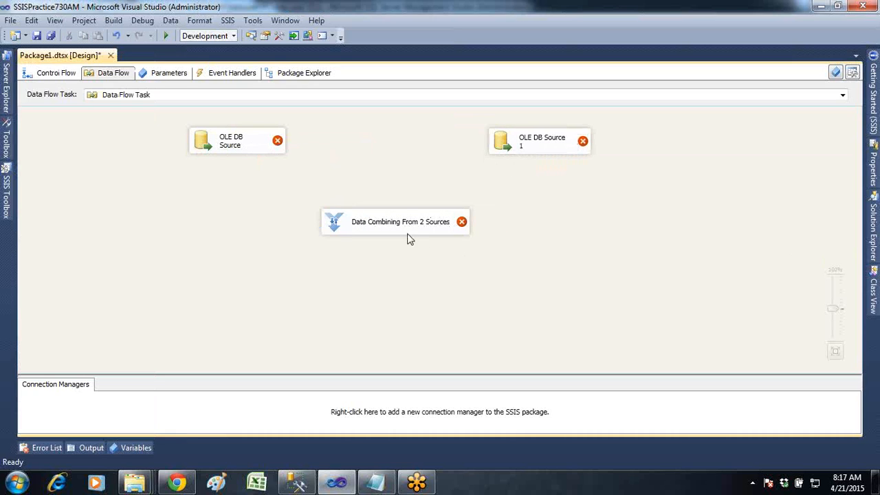
- Rename the first OLE DB Source as Source Table_AA
left_click(241, 150)
key("F2")
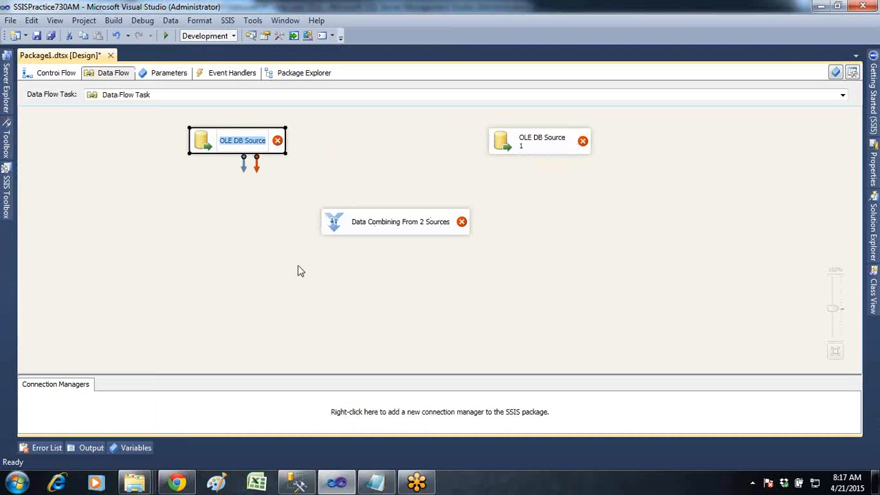
type("T")
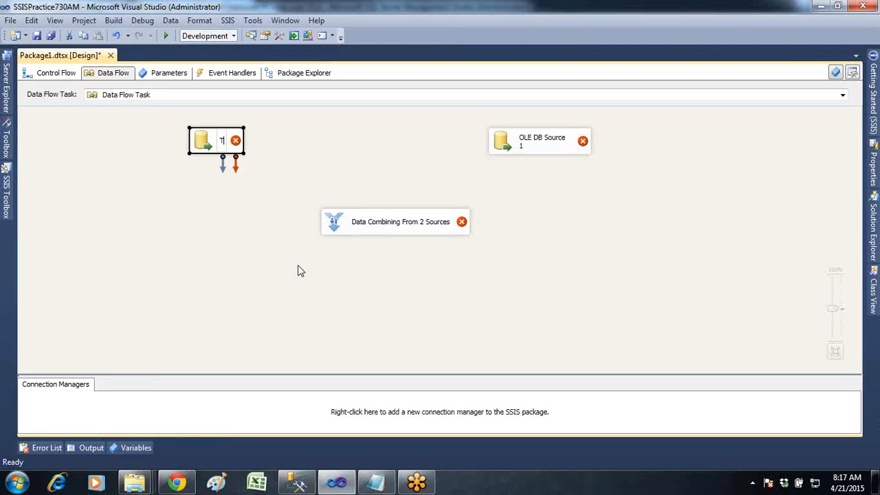
type("able1")
key("BackSpace")
key("BackSpace")
key("BackSpace")
key("BackSpace")
key("BackSpace")
key("BackSpace")
type("Source Table")
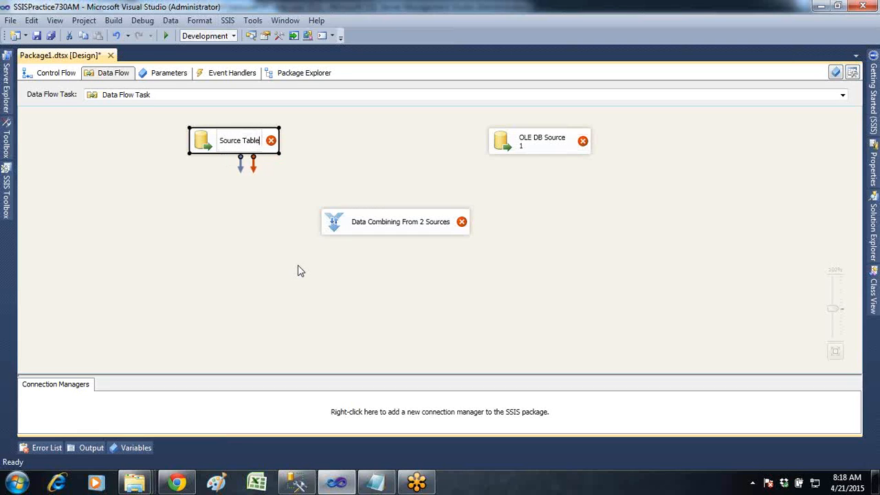
type("_AA")
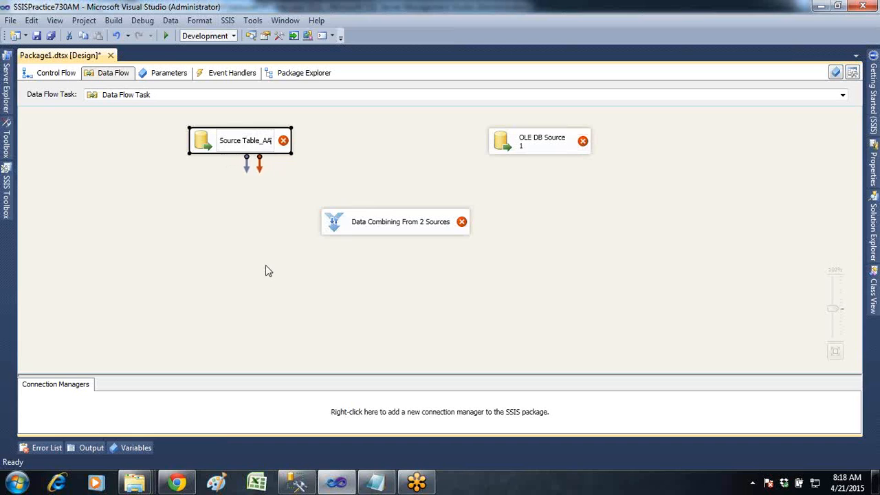
left_click(267, 270)
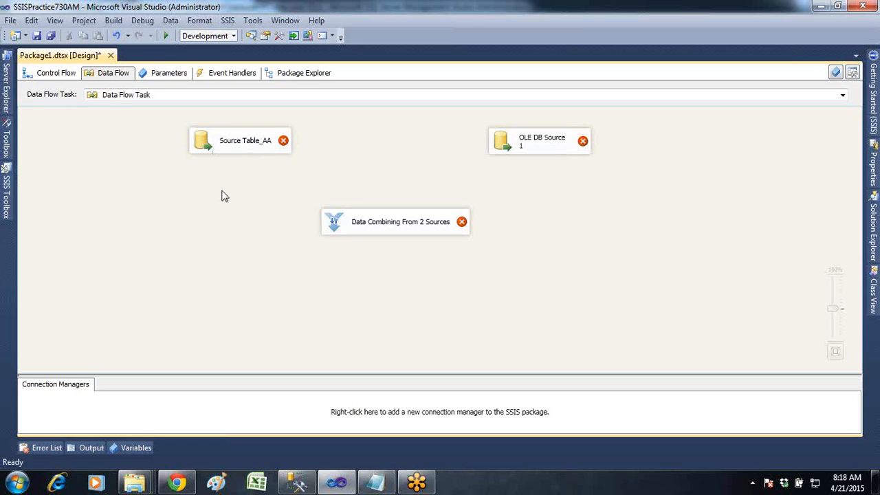
- Rename the second OLE DB Source as Source Table_BB
left_click(560, 146)
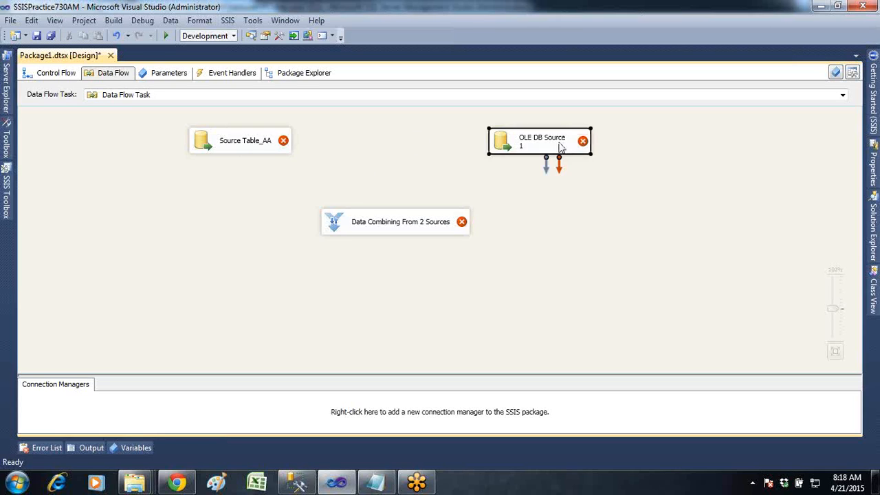
key("F2")
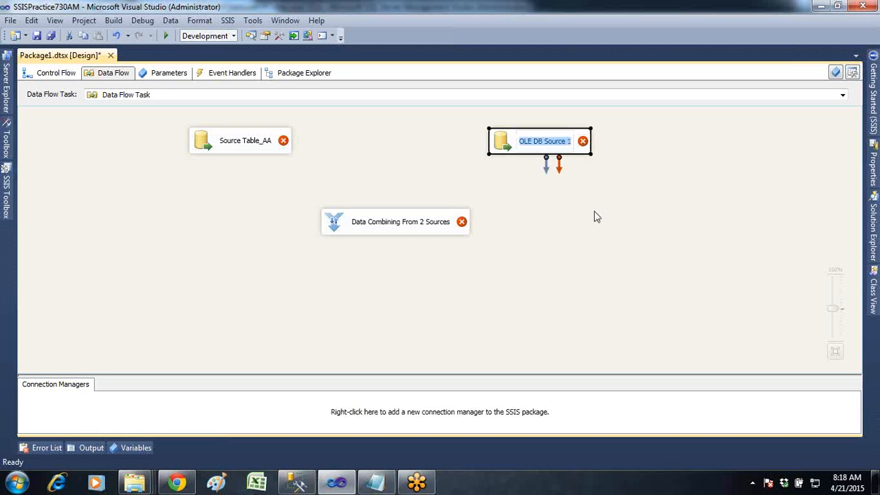
type("Source")
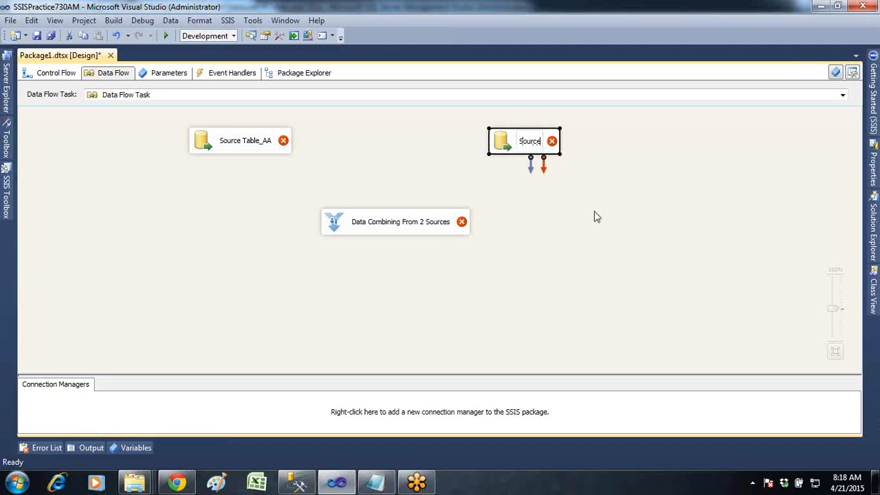
type(" Table")
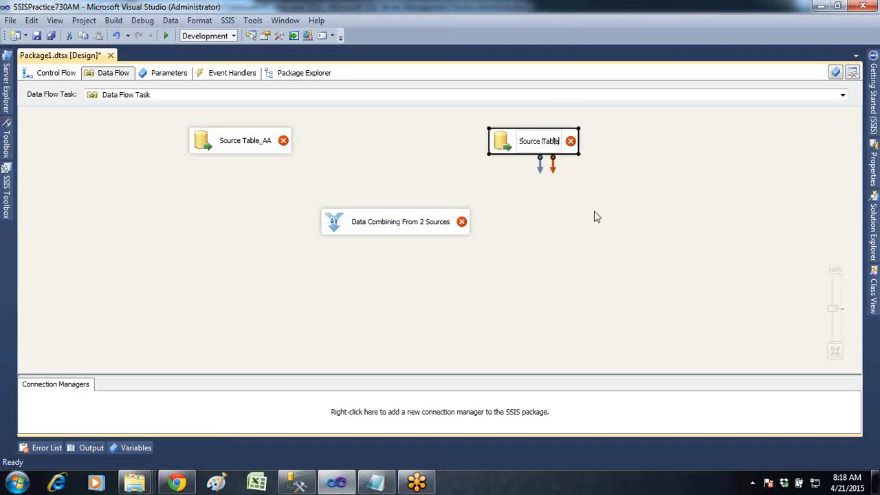
type("_")
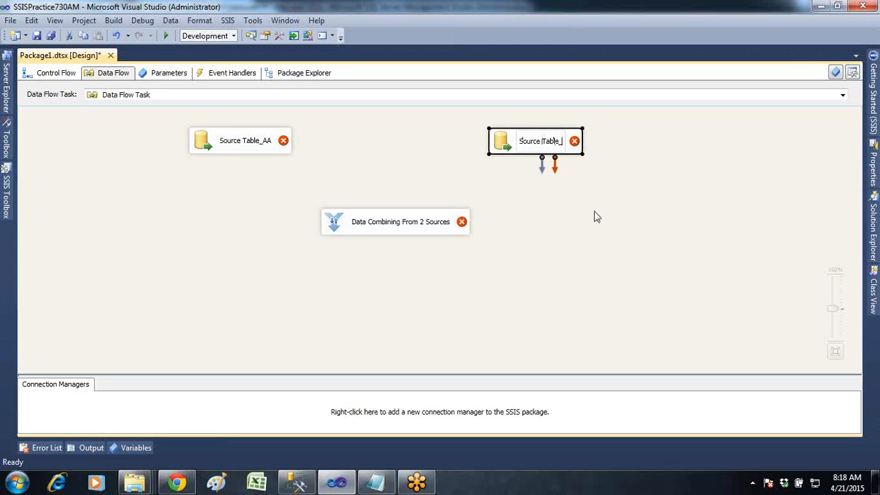
type("BB")
left_click(596, 217)
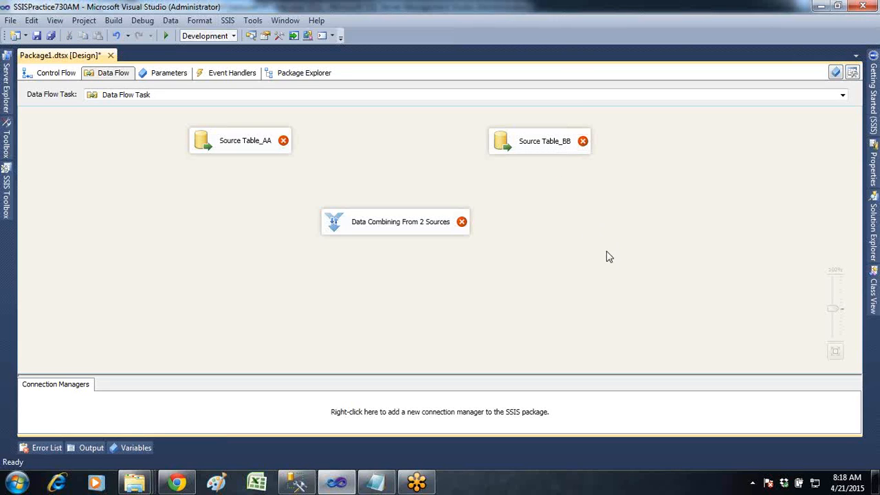
- Place another OLE DB Source just above the Merge transformation, view its connection settings, and close its editor without configuring it
left_click(8, 193)
left_click_drag(76, 200, 371, 178)
left_click(581, 206)
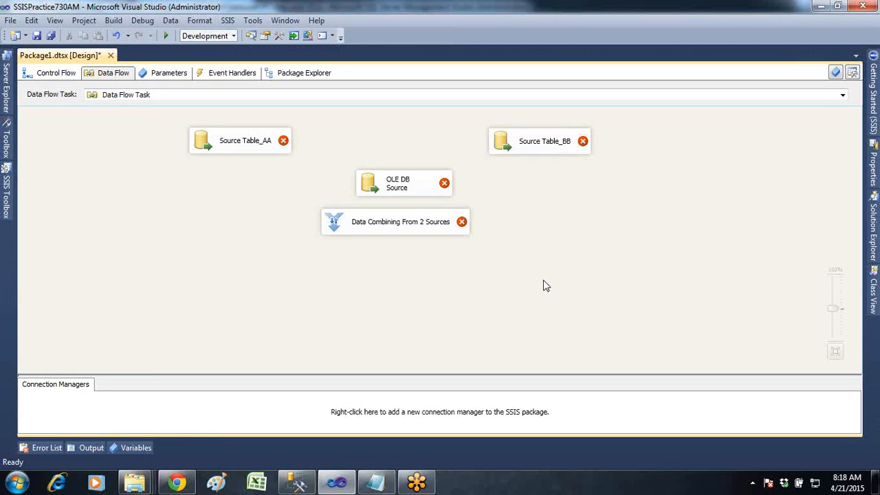
double_click(409, 191)
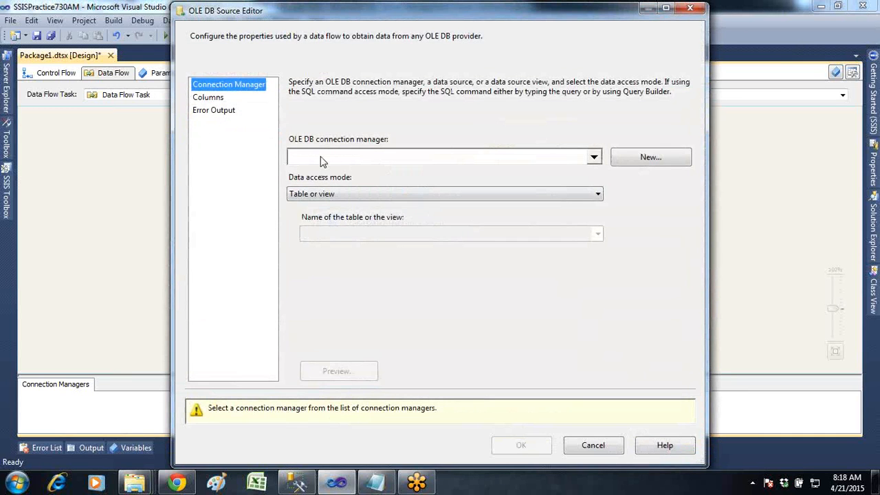
left_click(612, 450)
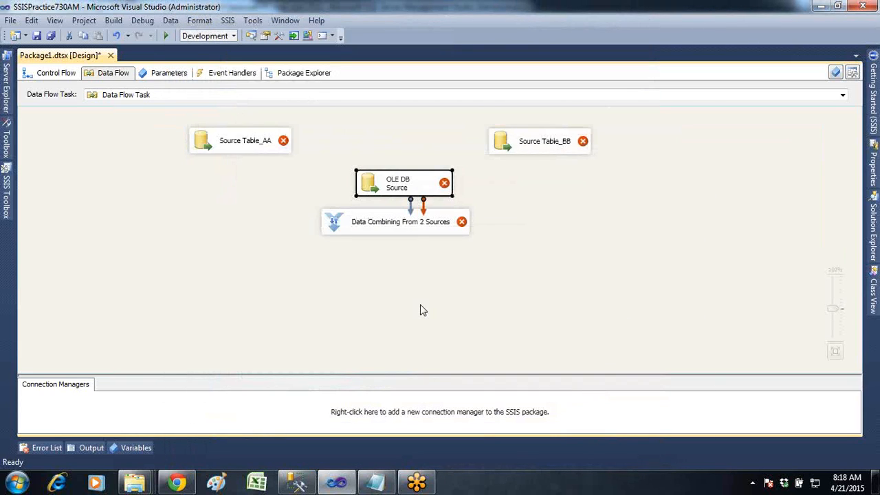
- Delete the extra OLE DB Source placed just above the Data Combining From 2 Sources transformation
key("Delete")
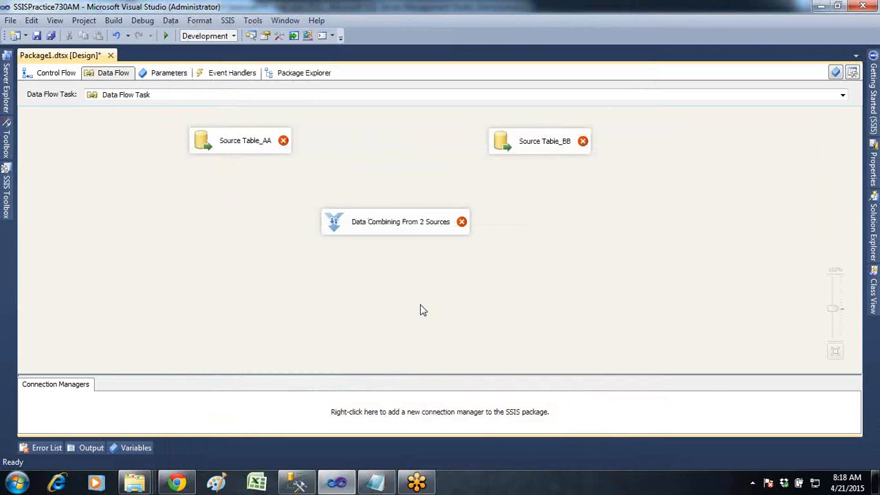
left_click(256, 143)
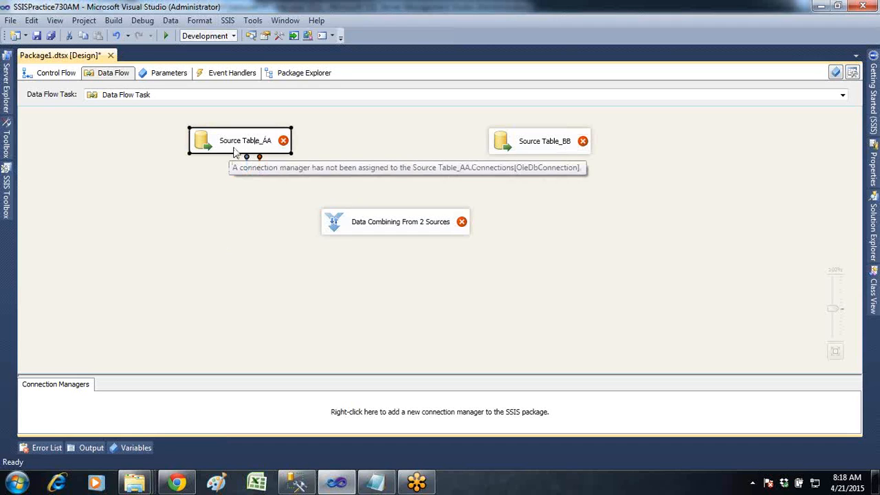
left_click(324, 199)
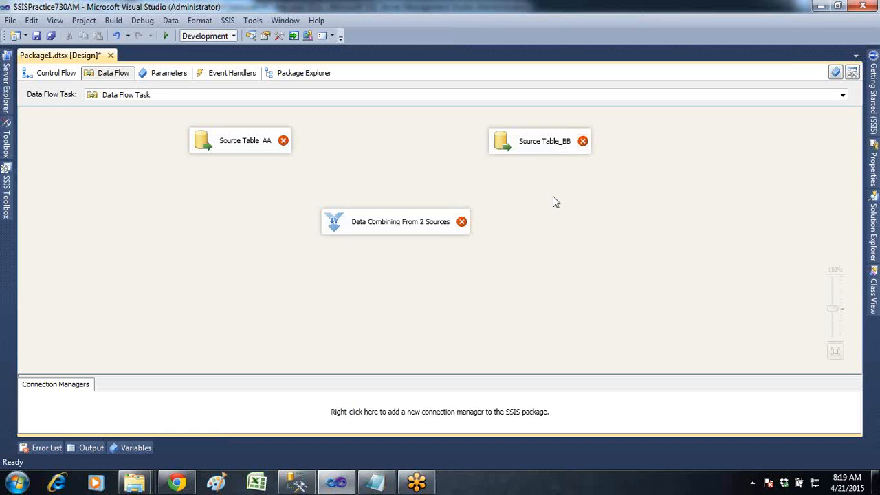
- Assign the existing data connection NEWUSER-PC.SQLServerBI730AM to Source Table_AA
double_click(245, 140)
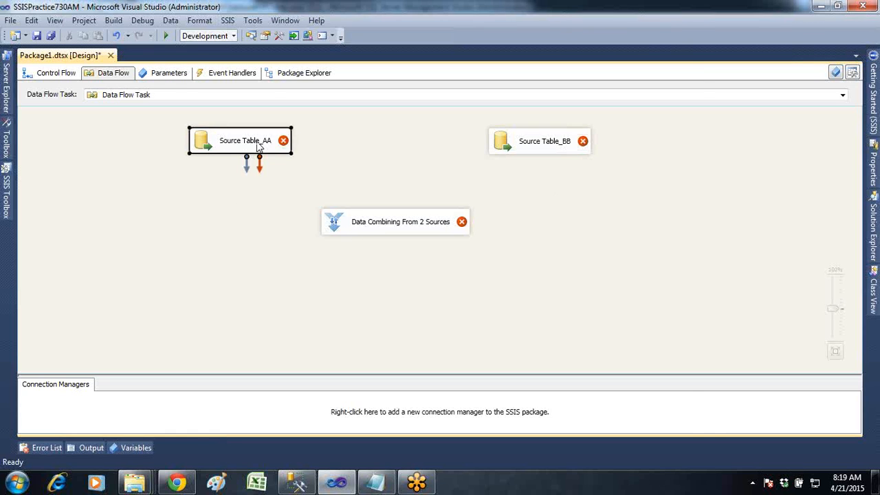
left_click(650, 158)
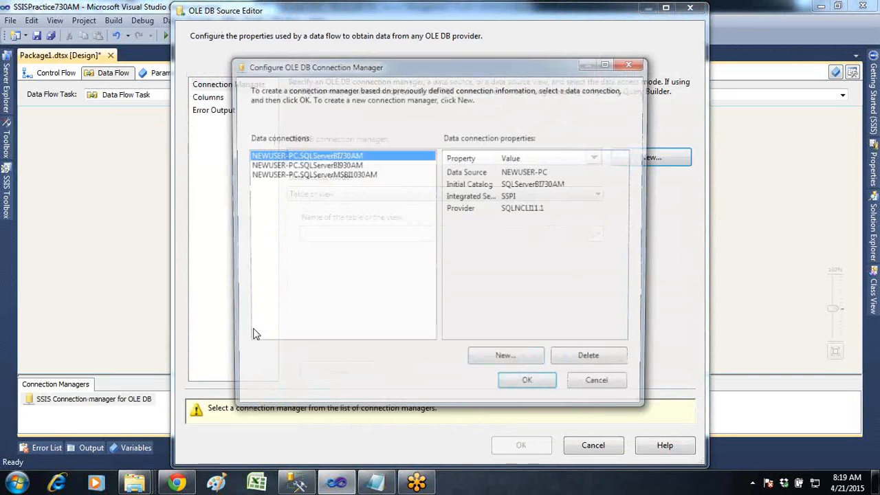
left_click(530, 387)
- Select [dbo].[Table_AA] as the table for Source Table_AA, load its columns, and accept the source settings
left_click(597, 234)
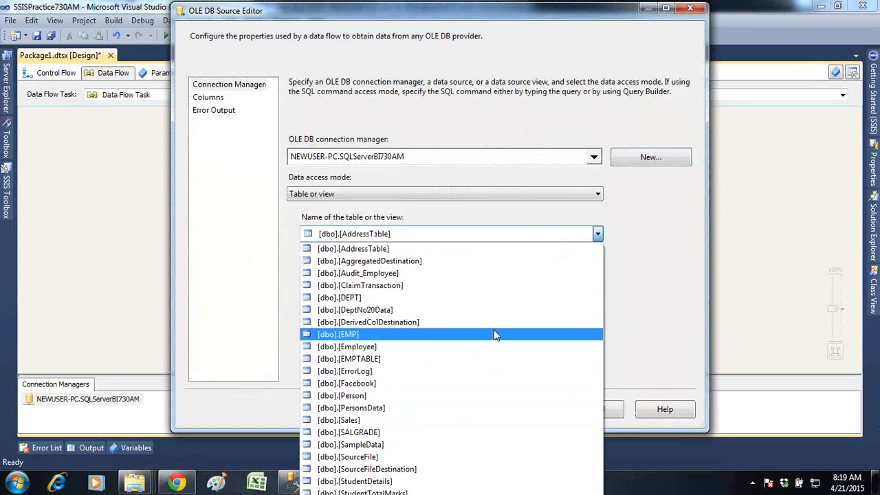
left_click(681, 119)
left_click(665, 8)
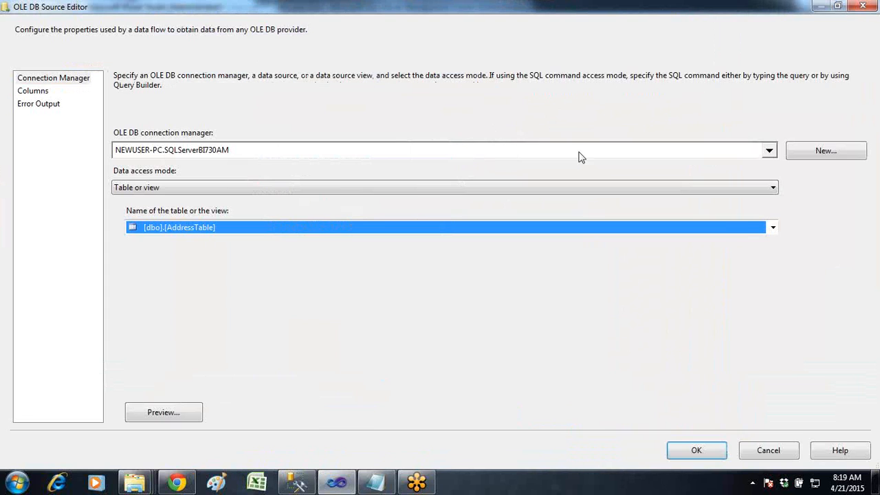
left_click(768, 225)
left_click(427, 265)
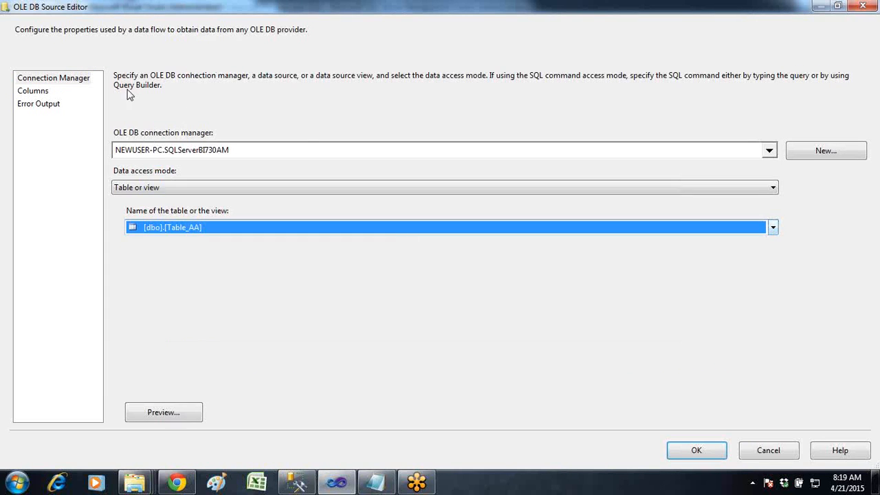
left_click(32, 91)
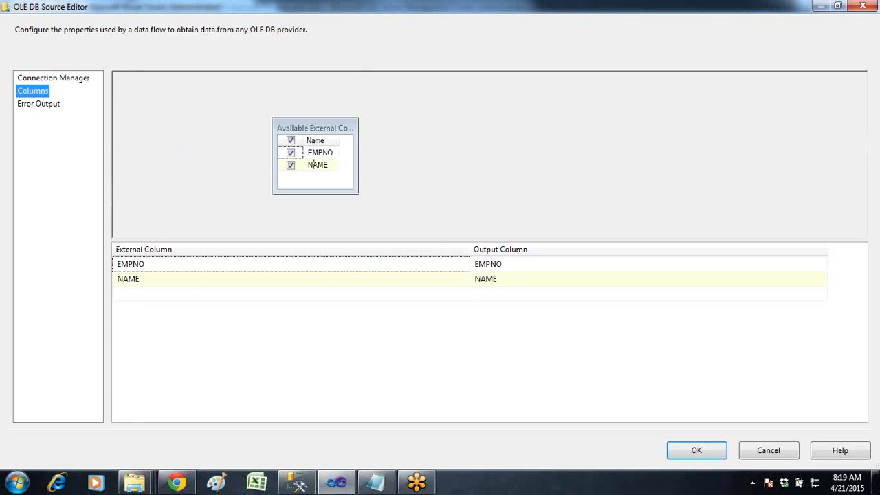
left_click(695, 447)
- Configure Source Table_BB to read [dbo].[Table_BB] through NEWUSER-PC.SQLServerBI730AM, load its columns, and accept the settings
double_click(571, 143)
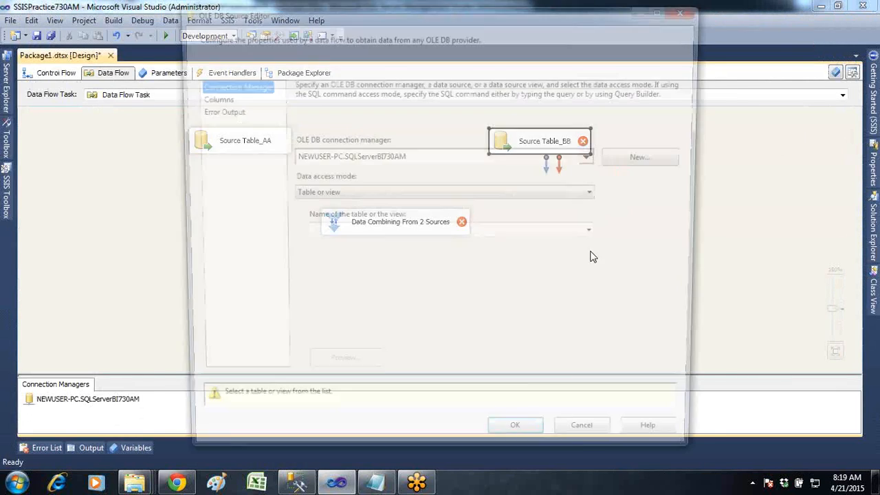
left_click(665, 8)
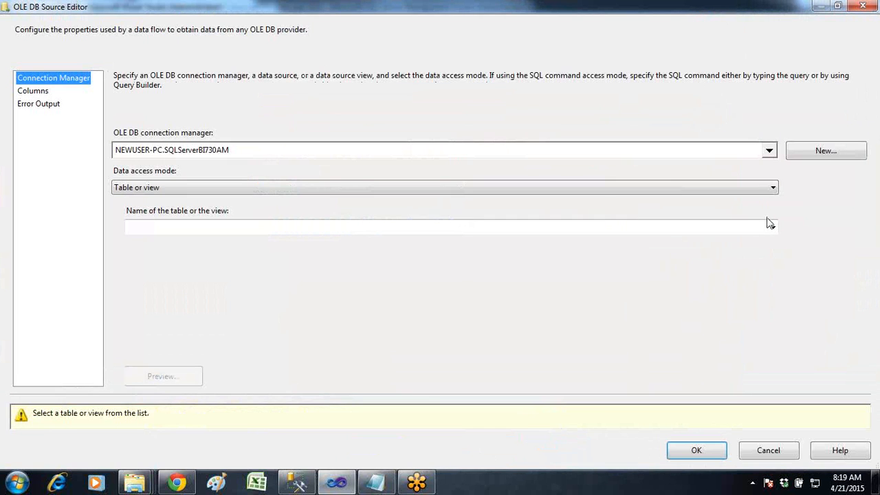
left_click(772, 227)
left_click(788, 244)
left_click(771, 229)
left_click(450, 277)
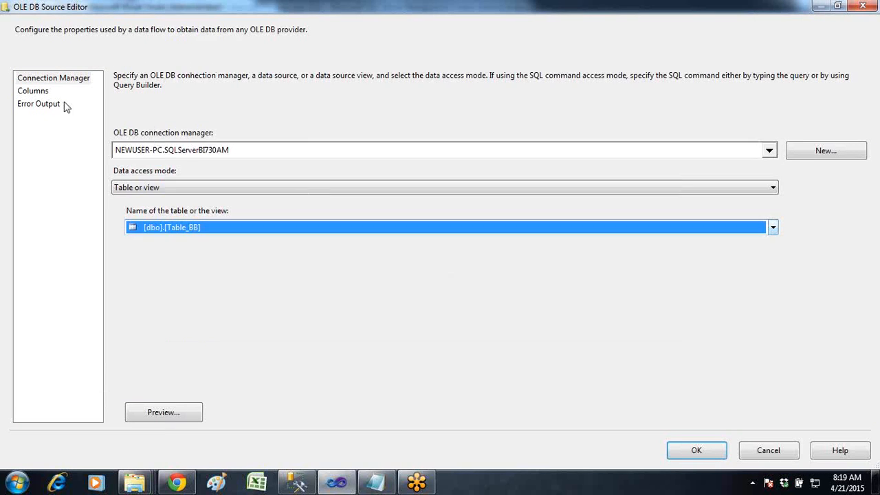
left_click(42, 92)
left_click(719, 451)
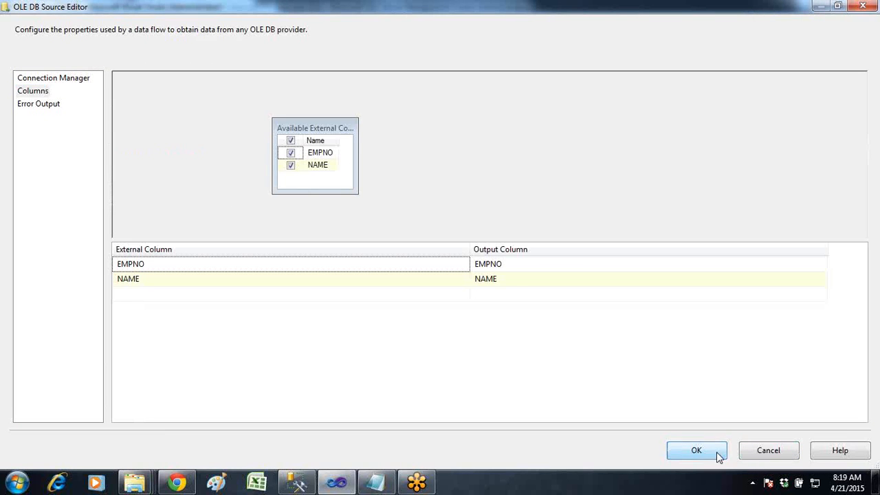
- Try to connect Source Table_AA and Source Table_BB directly to the two inputs of the Data Combining From 2 Sources transformation
left_click(229, 146)
left_click_drag(246, 166, 389, 213)
left_click(489, 281)
left_click(319, 296)
left_click(497, 318)
left_click(568, 152)
left_click_drag(515, 187, 426, 218)
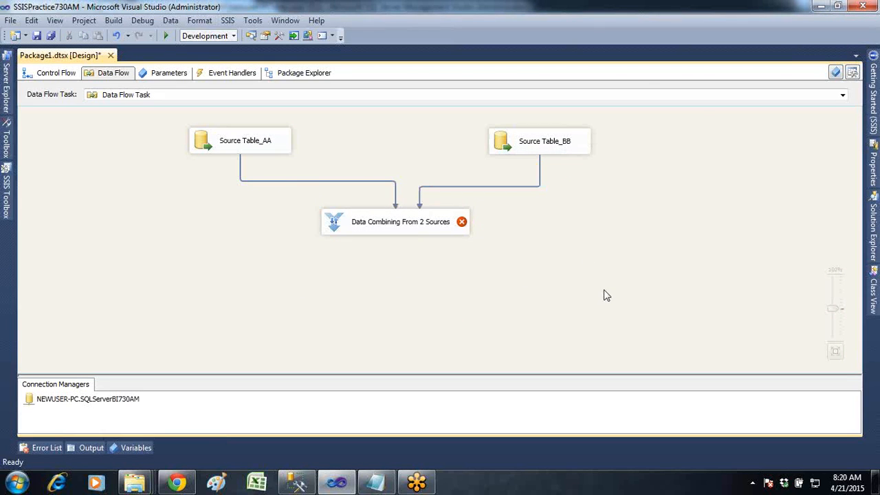
- Try to open the Data Combining From 2 Sources editor with unsorted inputs, and dismiss the message
double_click(363, 223)
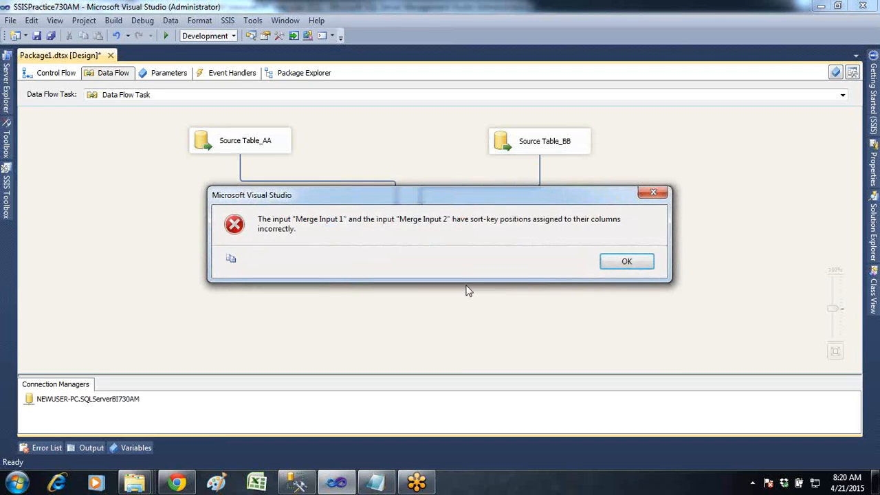
left_click_drag(478, 187, 473, 243)
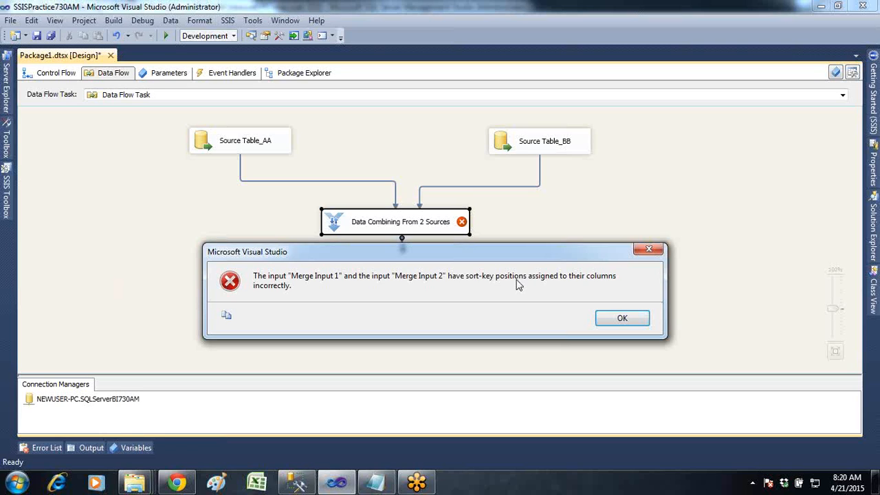
left_click(609, 322)
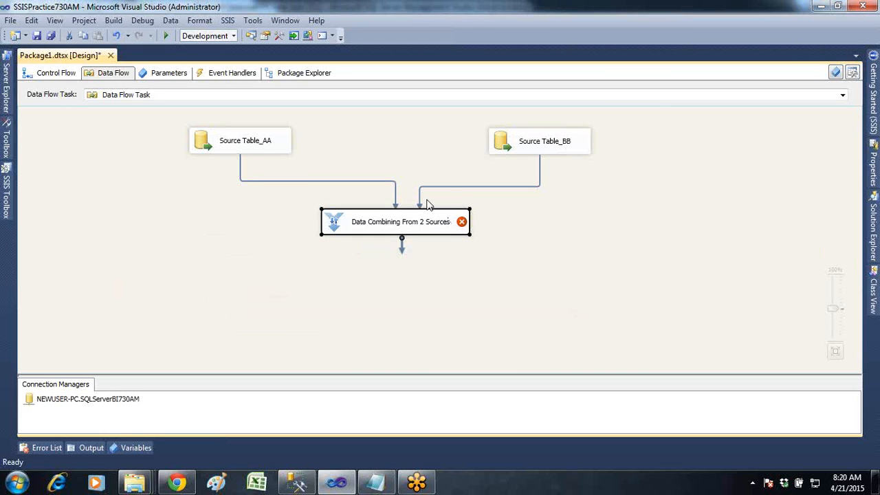
- Delete both data paths into the Data Combining From 2 Sources transformation and move it lower to make room
left_click_drag(605, 205, 217, 169)
key("Delete")
left_click_drag(369, 229, 393, 269)
- Add two Sort transformations to the data flow, one below Source Table_AA and one below Source Table_BB
mouse_move(6, 186)
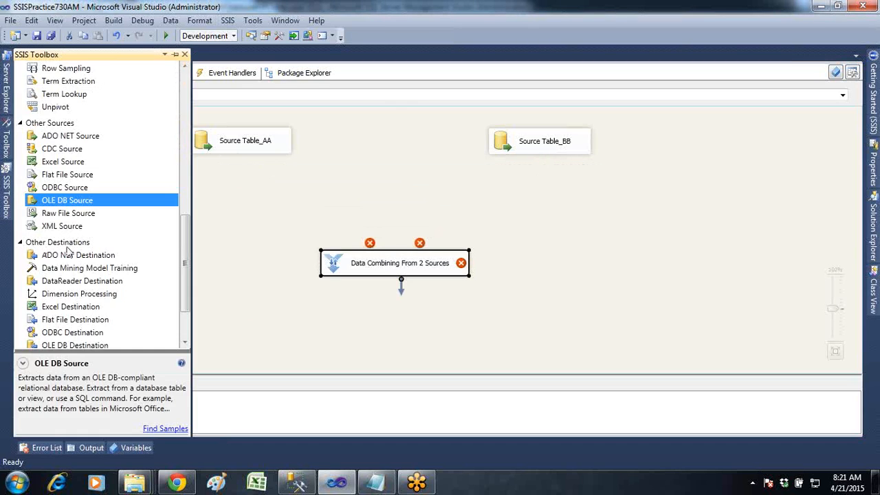
scroll(69, 251, "up", 8)
left_click(51, 251)
left_click_drag(54, 253, 231, 189)
mouse_move(6, 189)
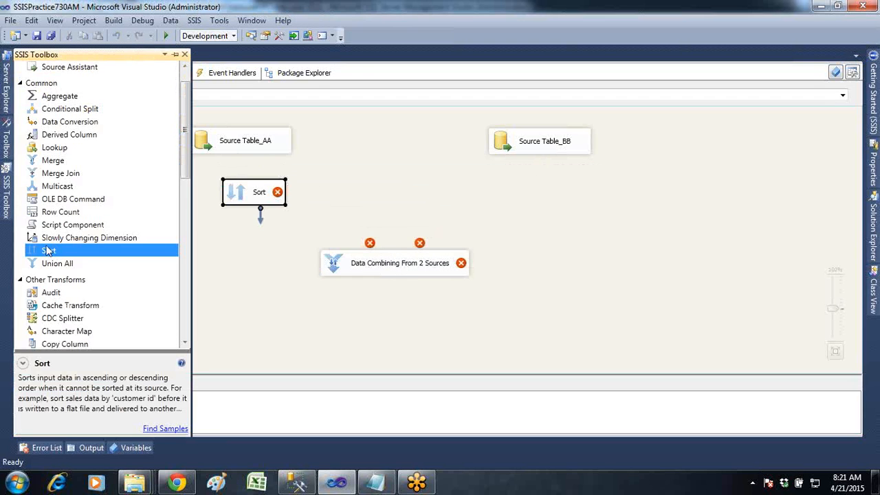
left_click_drag(462, 208, 506, 190)
- Position the first Sort transformation under Source Table_AA and connect the source's output to it
left_click(248, 199)
left_click_drag(215, 189, 217, 191)
left_click(236, 193)
left_click(255, 160)
left_click(237, 140)
left_click_drag(247, 164, 235, 194)
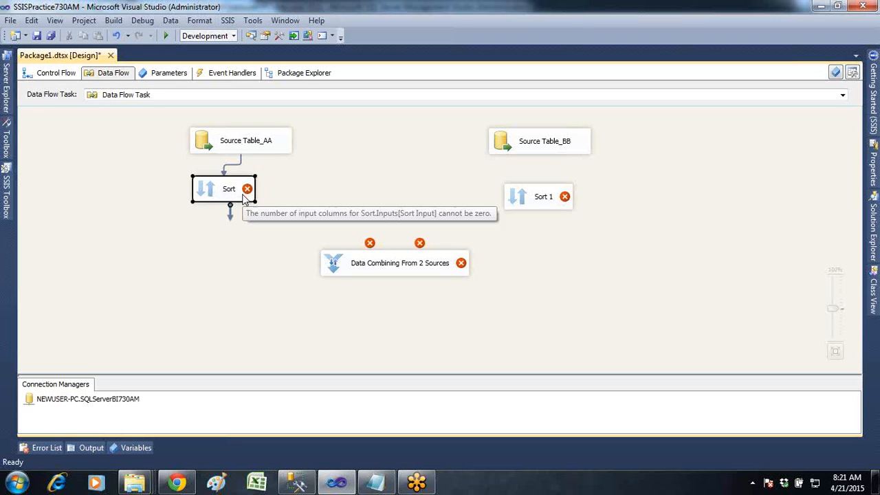
- Set the Sort transformation under Source Table_AA to sort by the EMPNO column
double_click(239, 192)
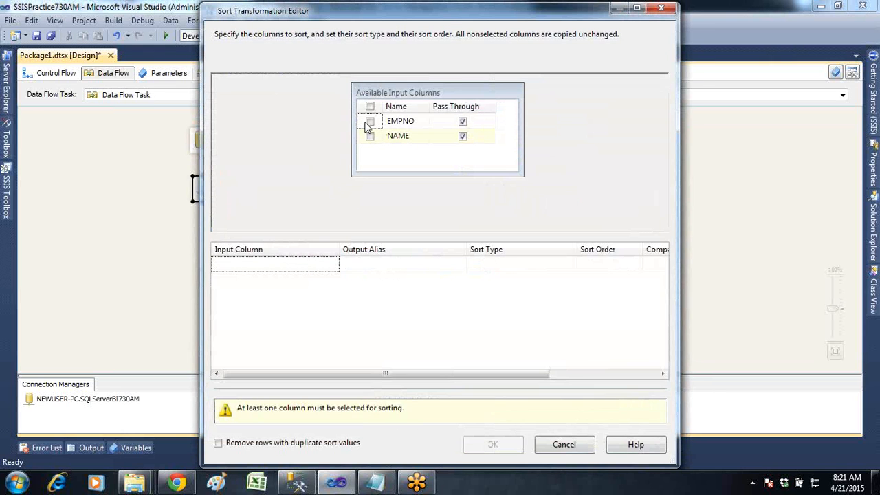
left_click(370, 121)
left_click(493, 408)
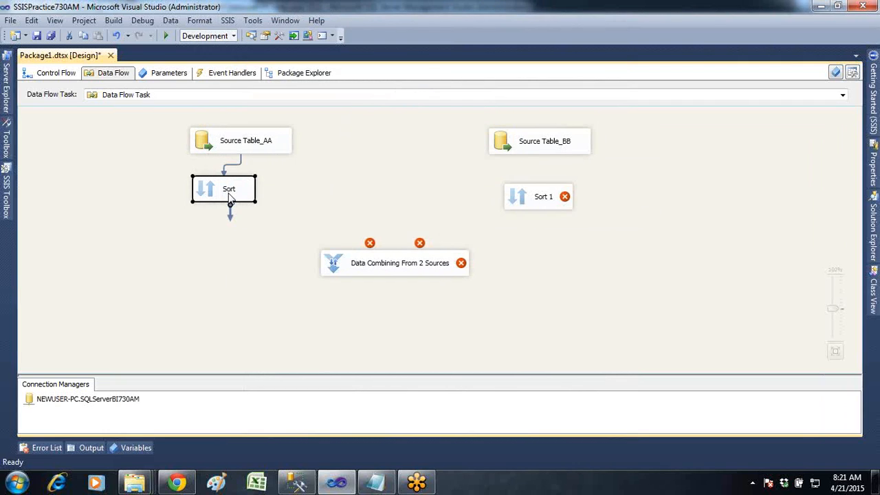
- Rename the Sort transformation under Source Table_AA as Sort For Table_AA
key("F2")
type("S")
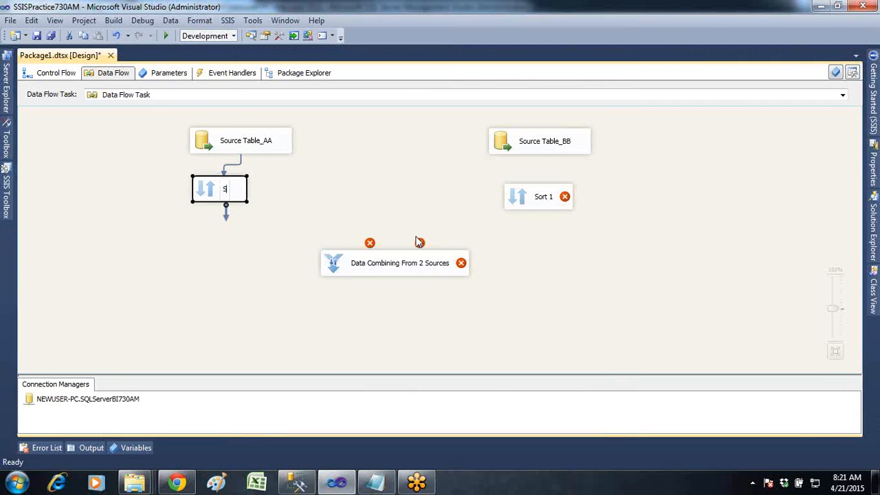
type("ort For")
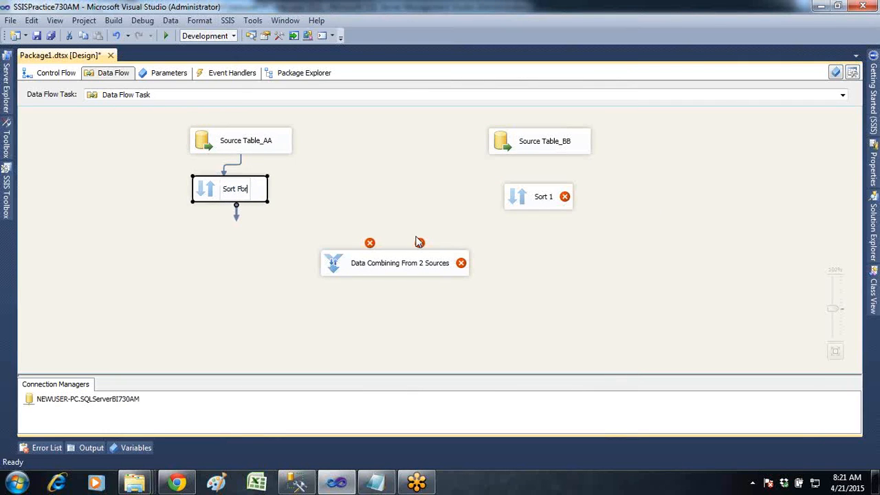
type(" Table_AA")
left_click(356, 183)
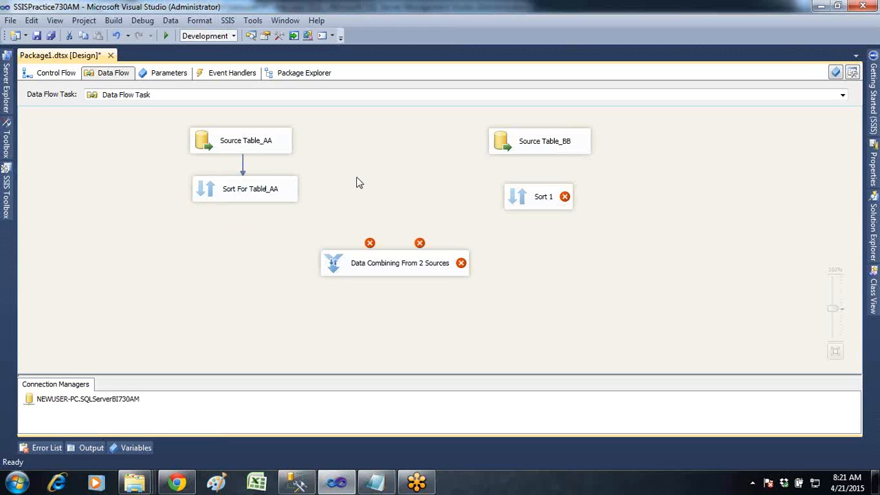
- Move the second Sort transformation closer under Source Table_BB and connect the source's output to it
left_click_drag(545, 193, 554, 192)
left_click(547, 148)
left_click_drag(545, 163, 549, 184)
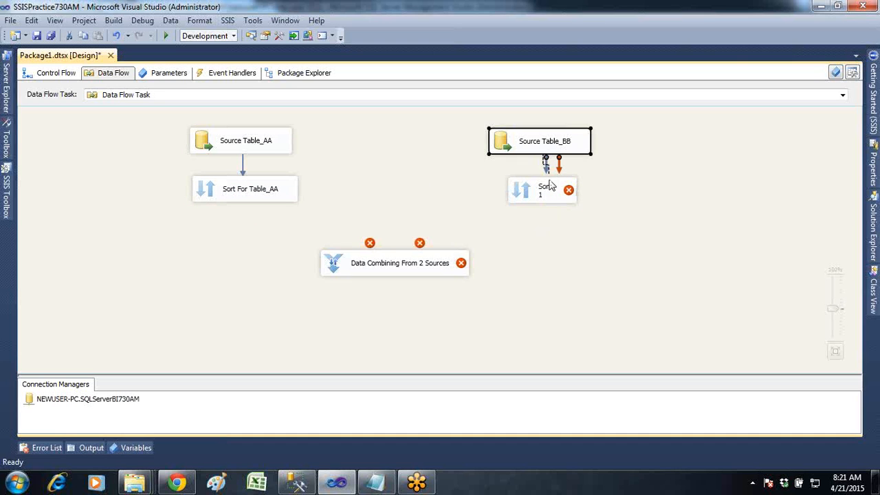
- Set the Sort transformation under Source Table_BB to sort by the EMPNO column
double_click(548, 195)
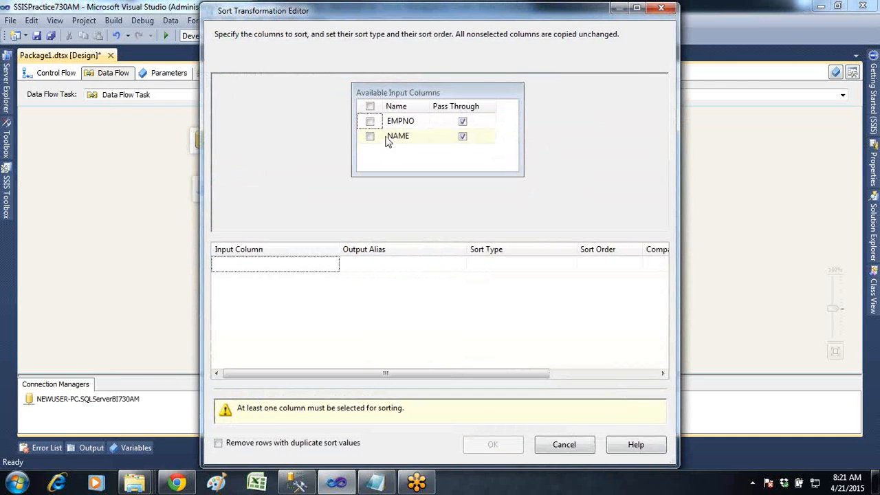
left_click(370, 121)
left_click(501, 410)
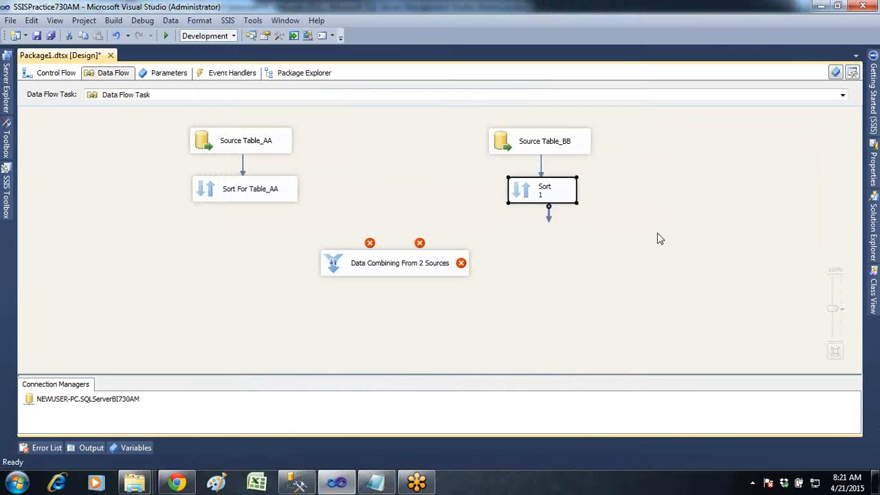
- Rename the Sort transformation under Source Table_BB as Sort For Table_BB
key("F2")
type("S")
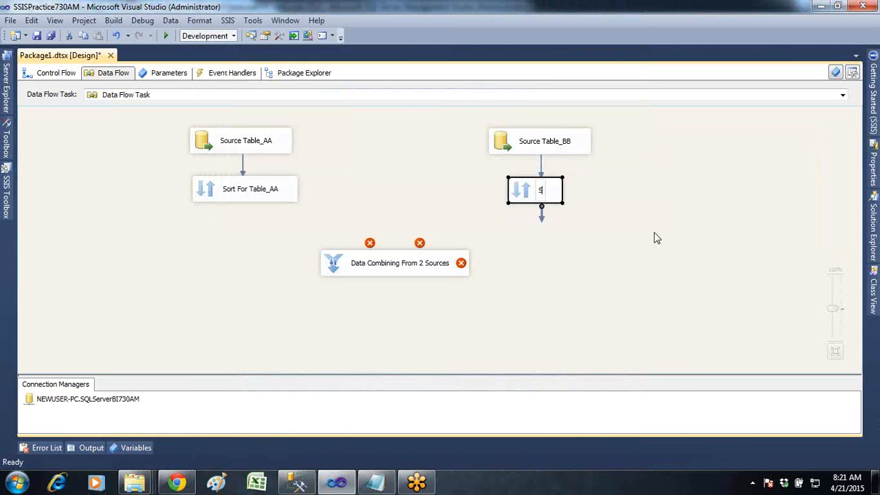
type("ort ")
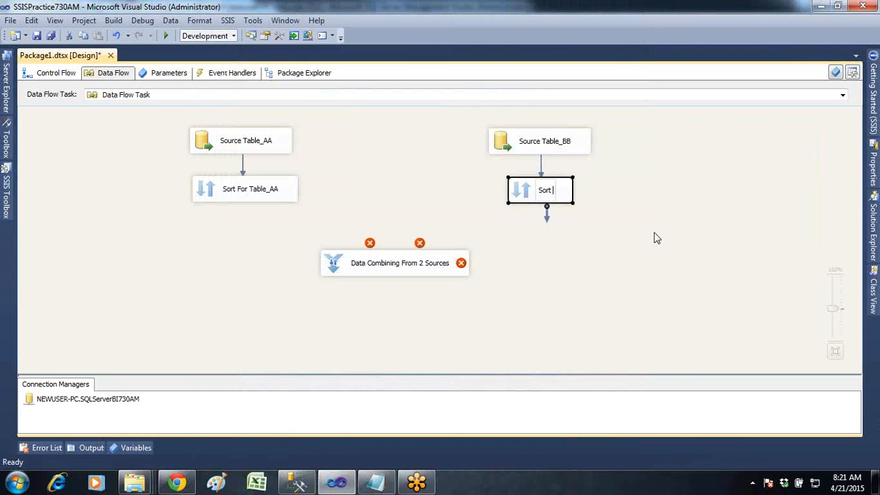
type("For")
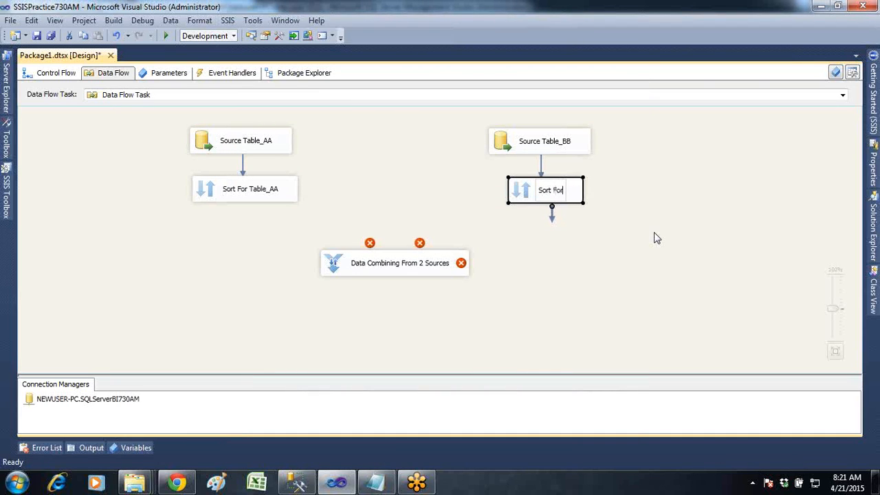
type(" Table_BB")
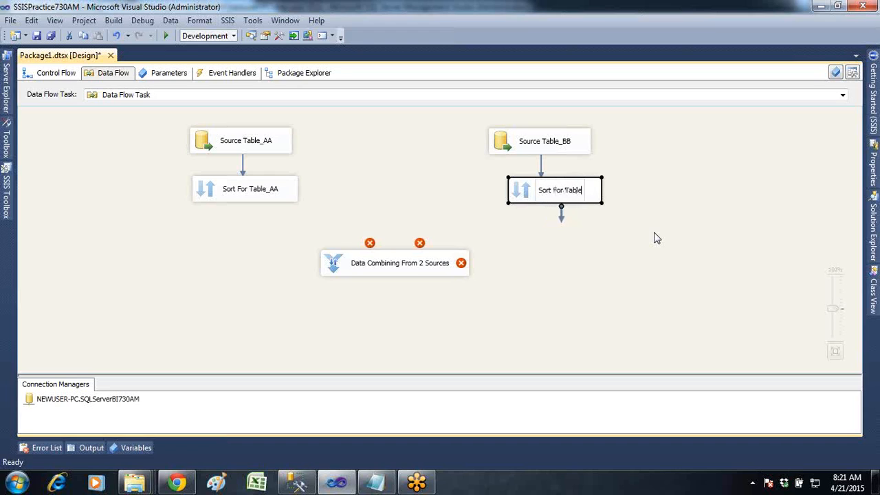
left_click(660, 234)
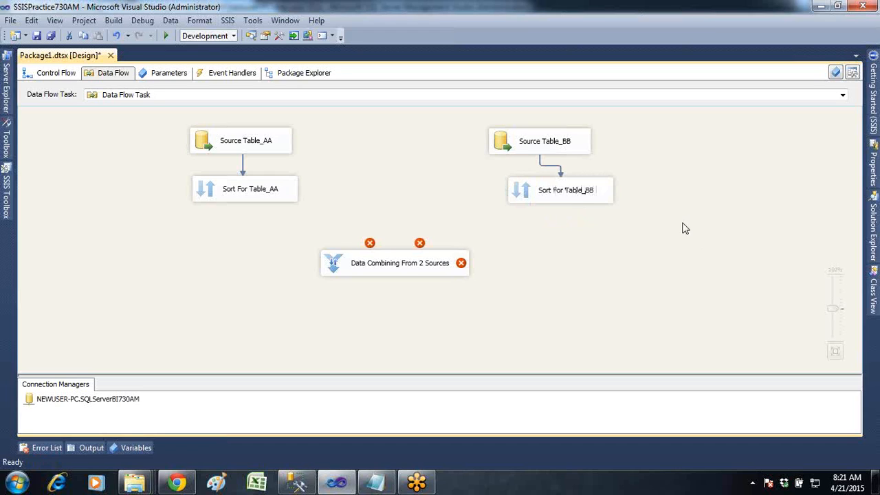
- Align the Sort For Table_BB transformation directly beneath Source Table_BB so its connector runs straight down
left_click_drag(577, 197, 606, 196)
left_click(556, 221)
left_click(546, 207)
left_click(562, 233)
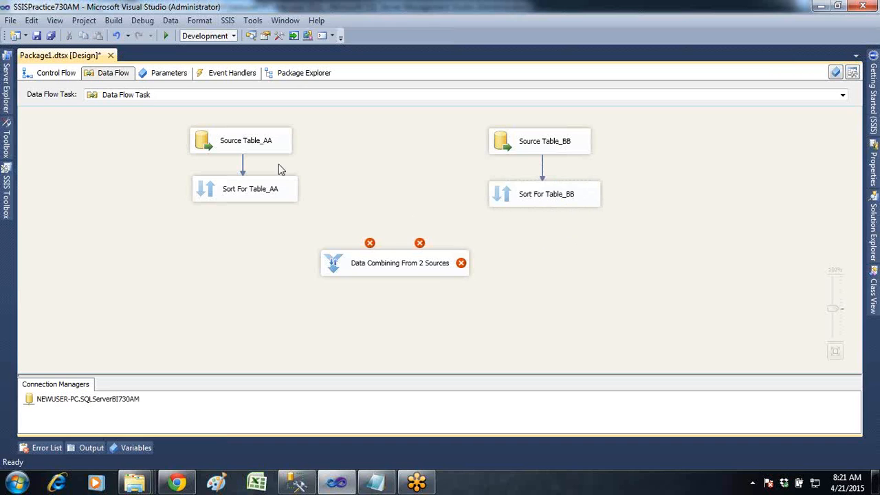
left_click(537, 196)
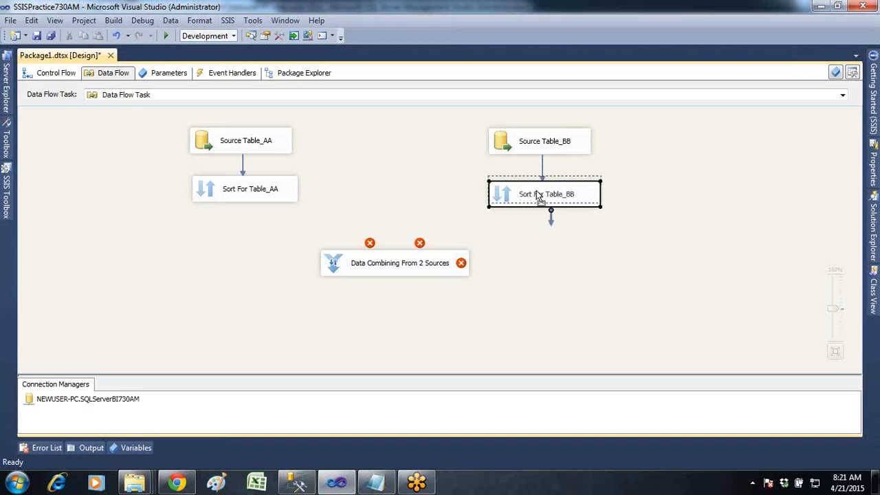
left_click(564, 235)
- Connect the Sort For Table_AA output to the Data Combining From 2 Sources transformation as Merge Input 1
left_click(249, 196)
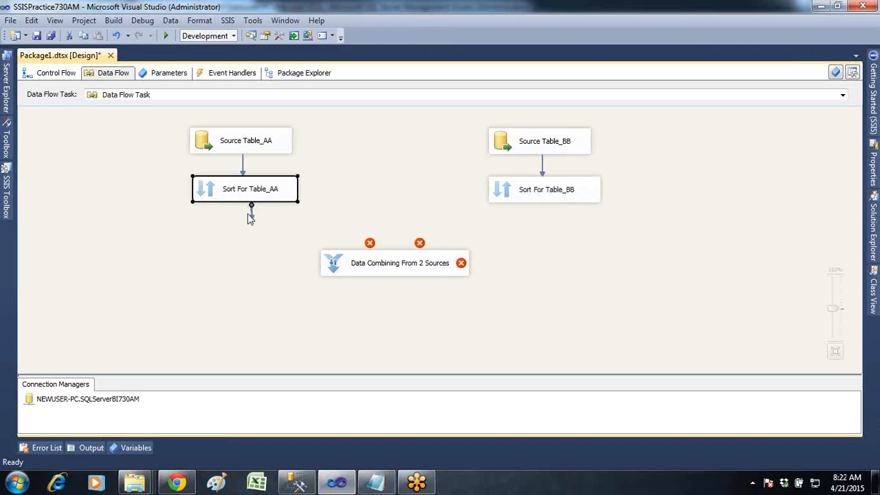
left_click_drag(255, 226, 360, 261)
left_click(460, 281)
left_click(456, 308)
left_click(454, 284)
left_click(379, 297)
left_click(500, 311)
- Connect the Sort For Table_BB output to Data Combining From 2 Sources and accept the merge's EMPNO and NAME column mappings
left_click(549, 190)
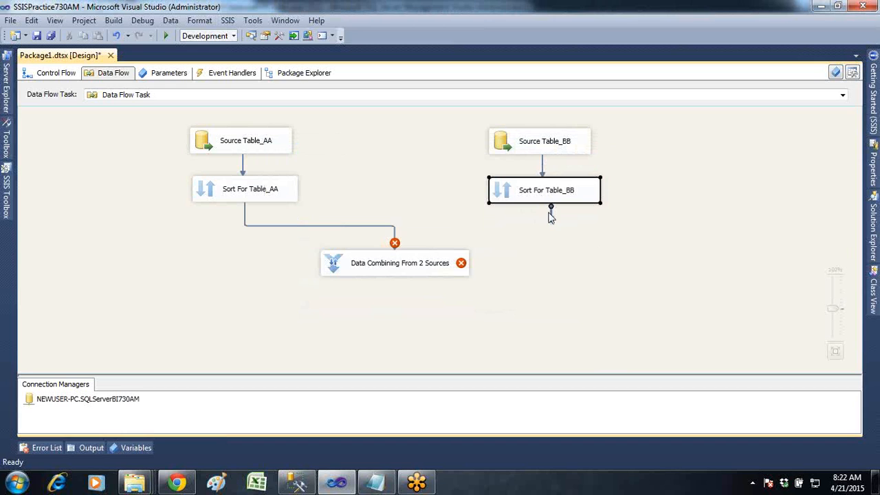
left_click_drag(552, 222, 418, 254)
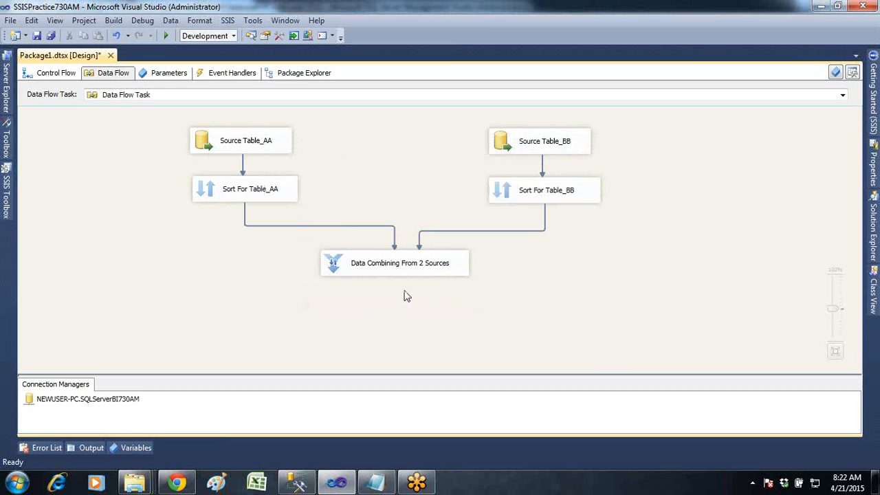
double_click(392, 268)
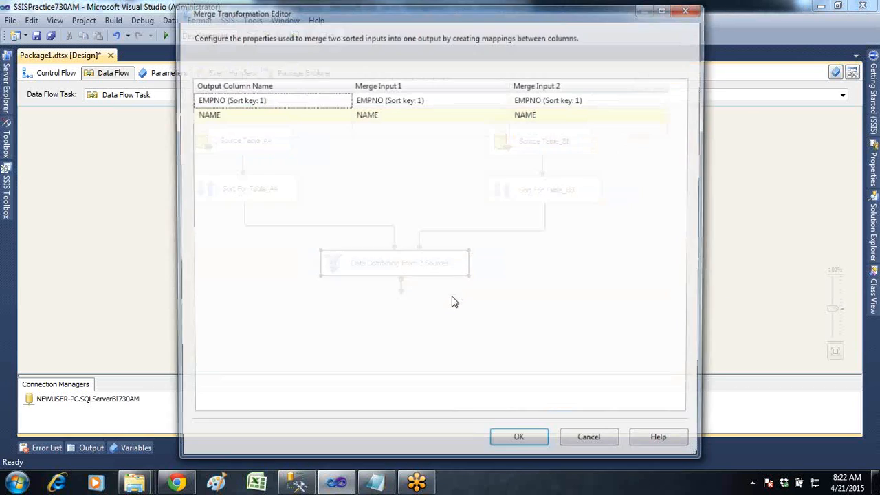
left_click(521, 443)
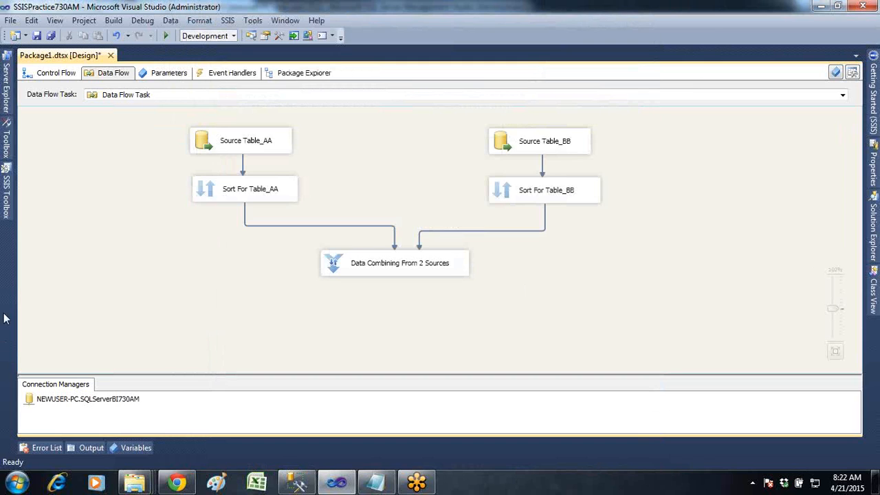
- Add an OLE DB Destination below Data Combining From 2 Sources and connect the merge output to it
left_click(6, 189)
scroll(88, 285, "down", 2)
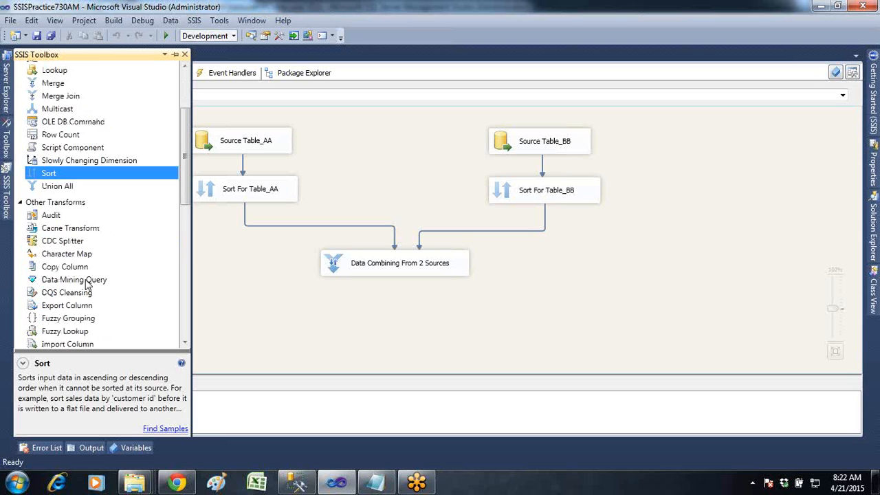
scroll(87, 285, "down", 8)
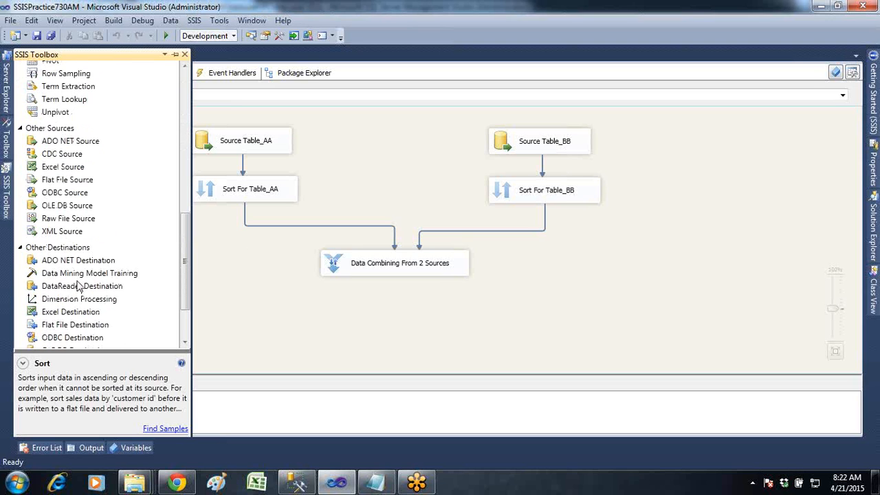
scroll(55, 292, "down", 2)
left_click_drag(57, 273, 307, 314)
left_click_drag(361, 336, 399, 329)
left_click(396, 267)
left_click_drag(402, 287, 401, 321)
- Create a new table named [MergeDestination] with EMPNO int and NAME varchar(20) as the OLE DB Destination's target, copying its name
left_click(426, 328)
double_click(425, 329)
left_click(647, 232)
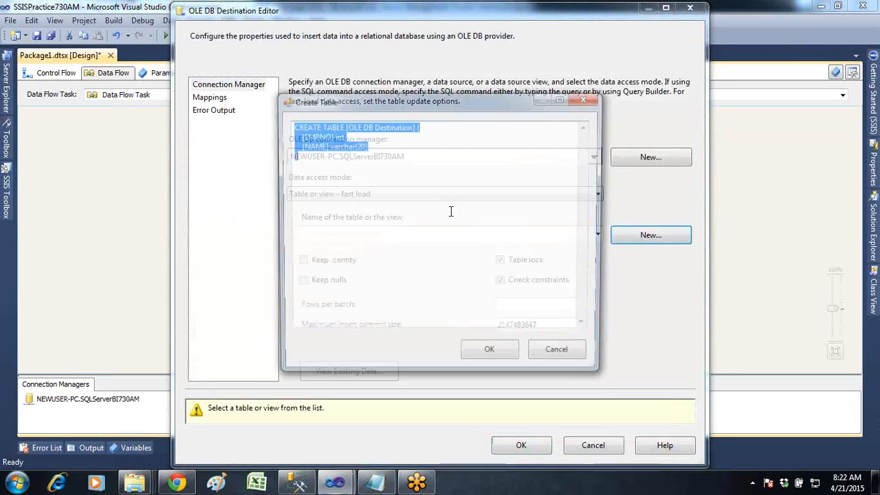
left_click(390, 143)
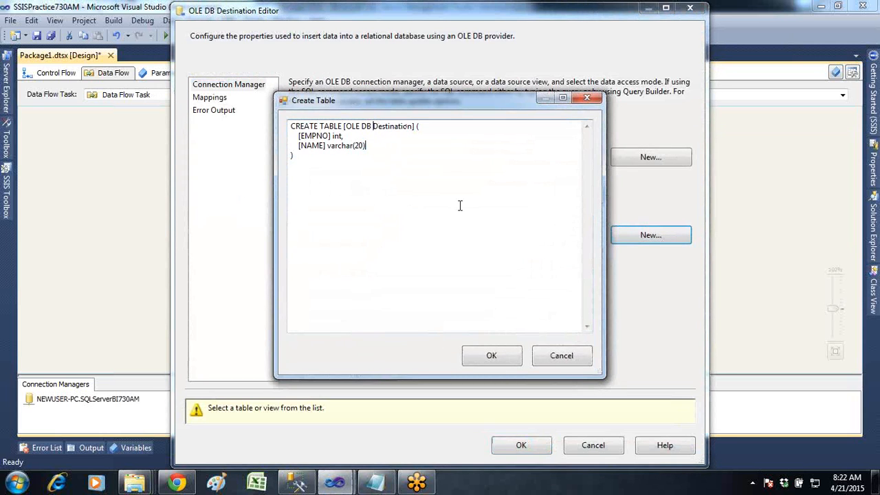
key("Up")
key("Up")
key("Left")
key("BackSpace")
key("BackSpace")
key("BackSpace")
key("BackSpace")
key("BackSpace")
key("BackSpace")
key("BackSpace")
type("Merge")
double_click(397, 127)
key("ctrl+c")
left_click(491, 357)
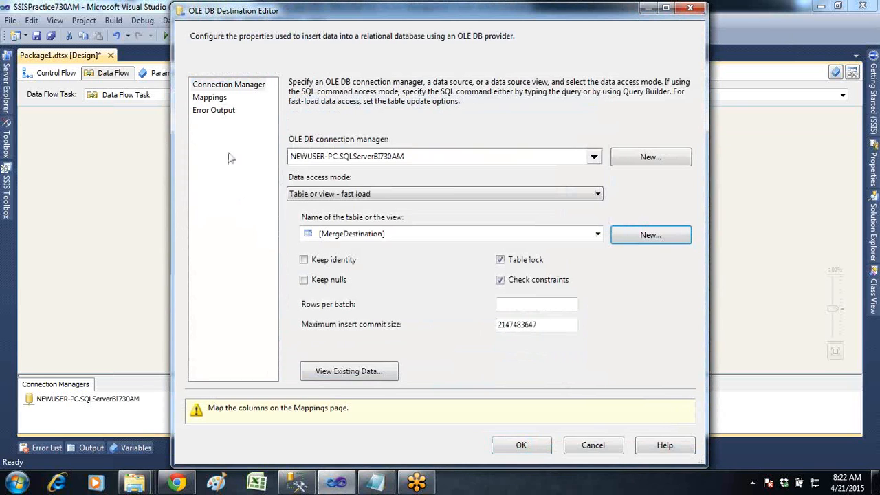
- Accept the destination's EMPNO and NAME column mappings and run the package
left_click(211, 99)
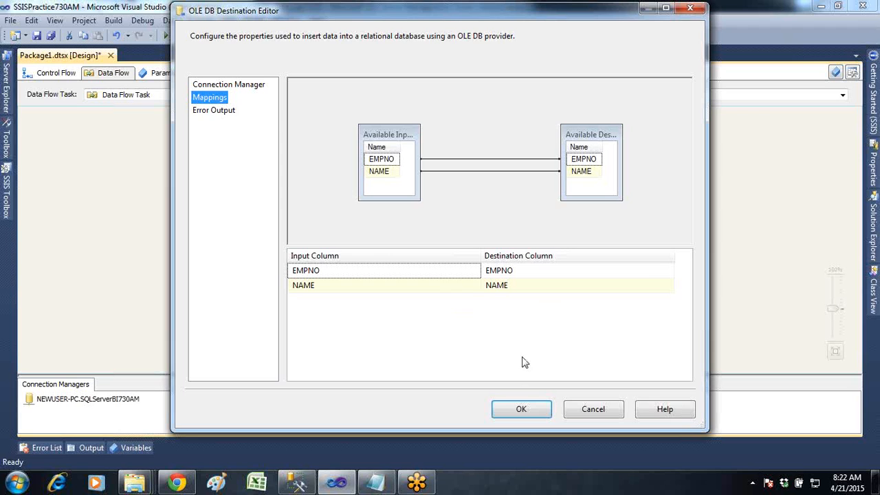
left_click(524, 409)
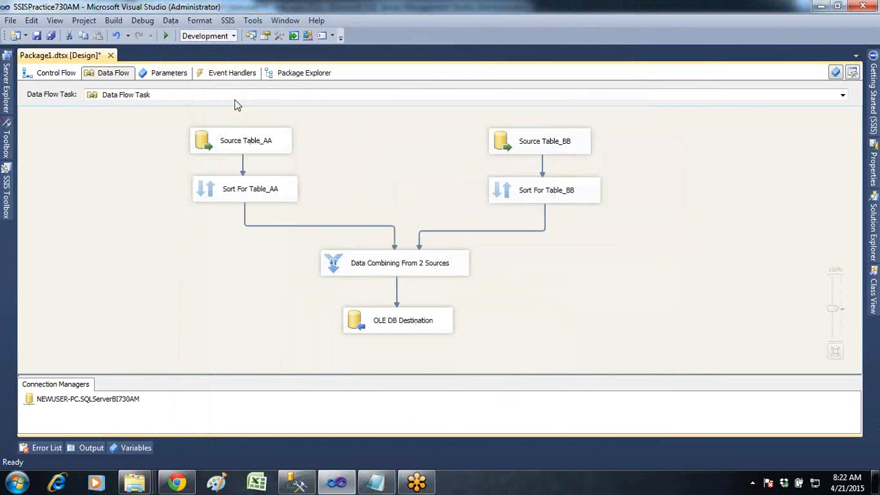
left_click(165, 35)
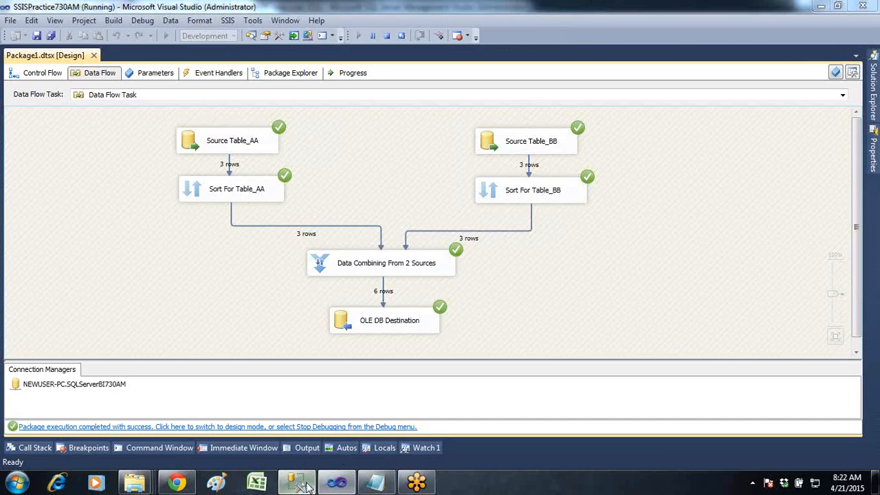
- Switch to the Merge Transformation.sql query in SQL Server Management Studio
left_click(296, 483)
left_click(157, 117)
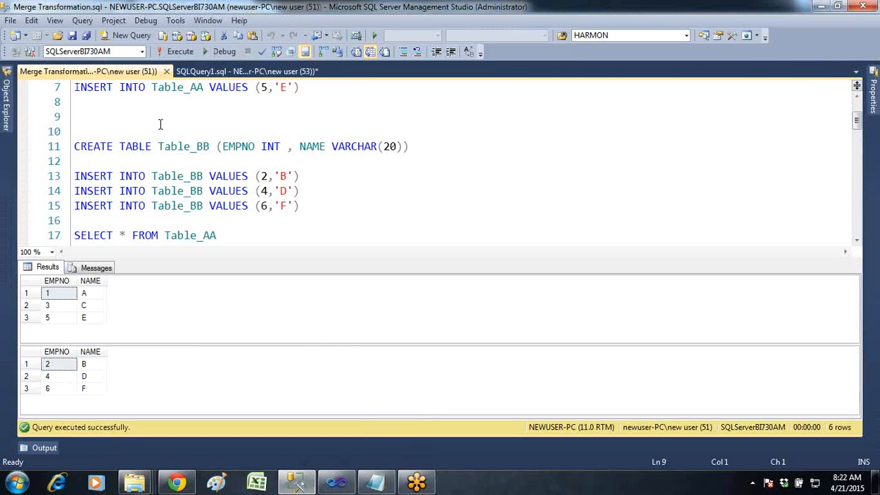
type("SELECT")
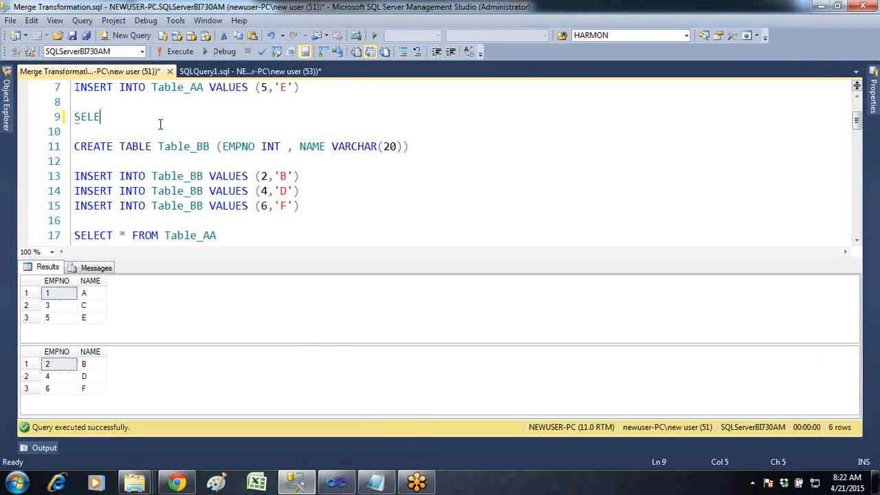
key("BackSpace")
key("BackSpace")
key("BackSpace")
key("BackSpace")
key("BackSpace")
key("BackSpace")
key("BackSpace")
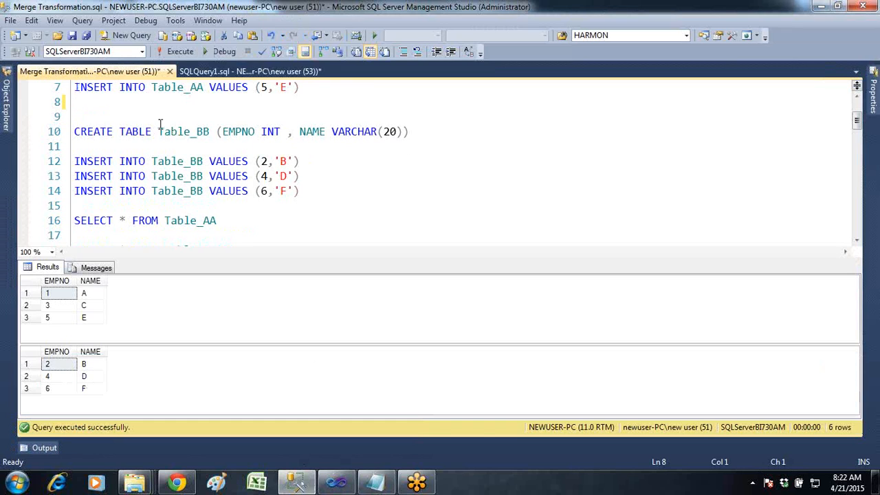
- Hide the query results and add the query SELECT * FROM [MergeDestination] below the standalone Table_BB query
key("ctrl+r")
left_click(244, 311)
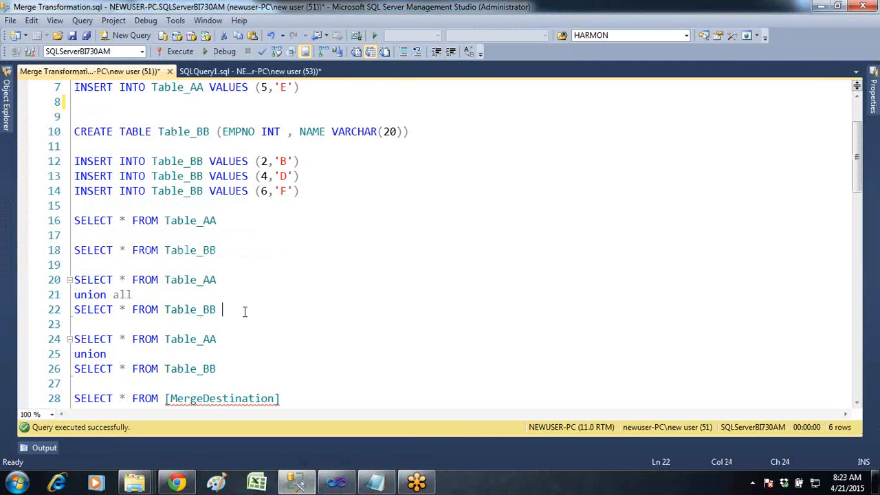
scroll(244, 339, "down", 1)
left_click(300, 360)
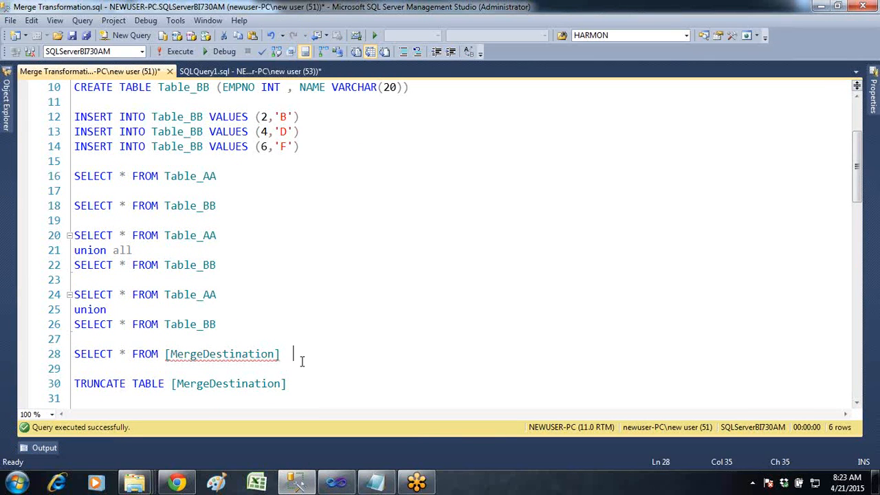
left_click(218, 215)
key("Return")
key("Return")
type("SELECT * FROM")
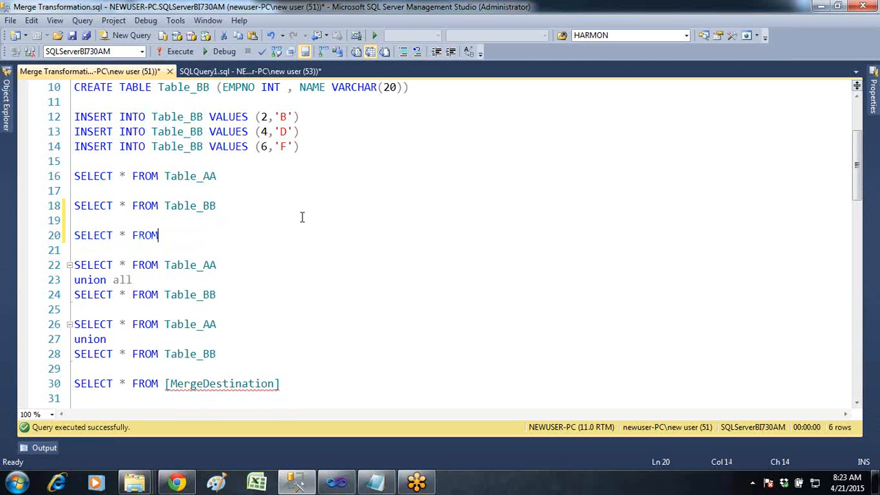
key("ctrl+v")
- Run the Table_AA, Table_BB and [MergeDestination] SELECT queries together and compare the merged rows with the source rows
left_click_drag(302, 235, 73, 176)
key("F5")
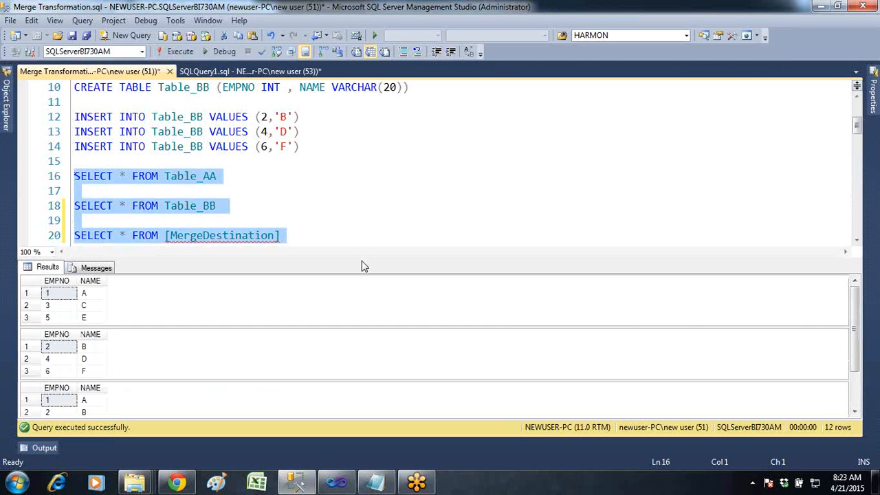
left_click_drag(361, 256, 363, 141)
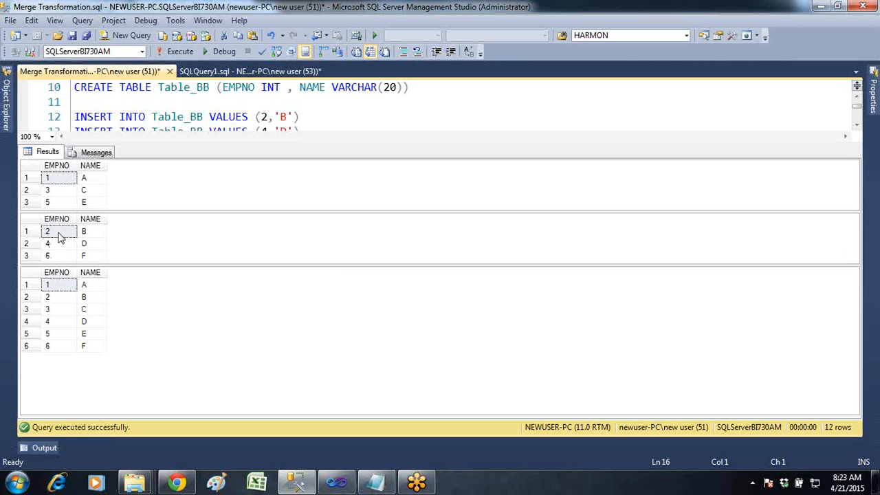
left_click(58, 275)
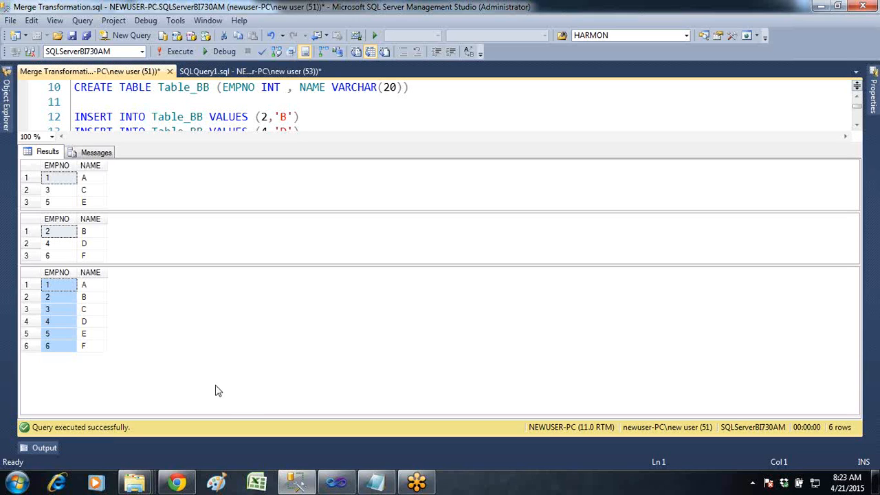
left_click(31, 273)
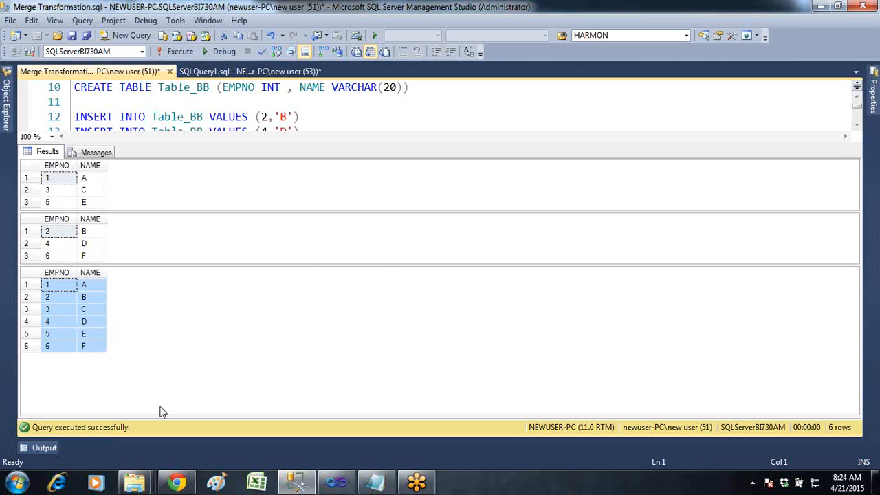
- Switch back to Visual Studio and return the executed package to design mode
left_click(330, 476)
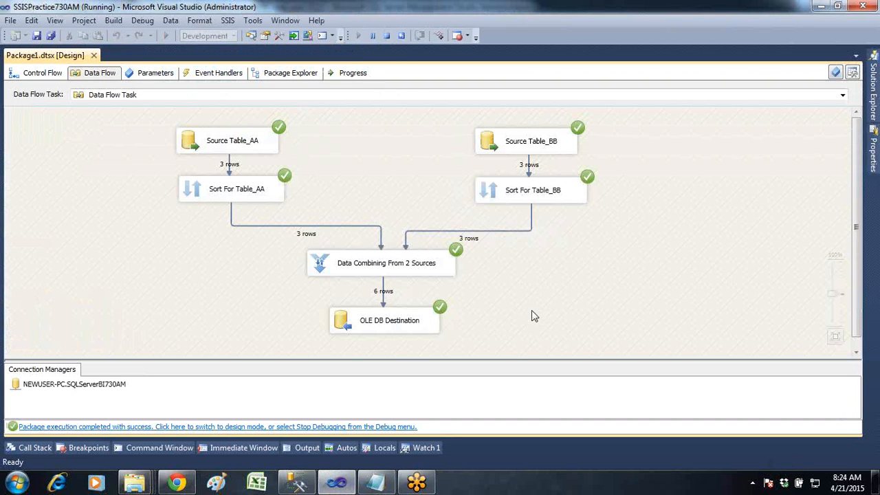
left_click(395, 426)
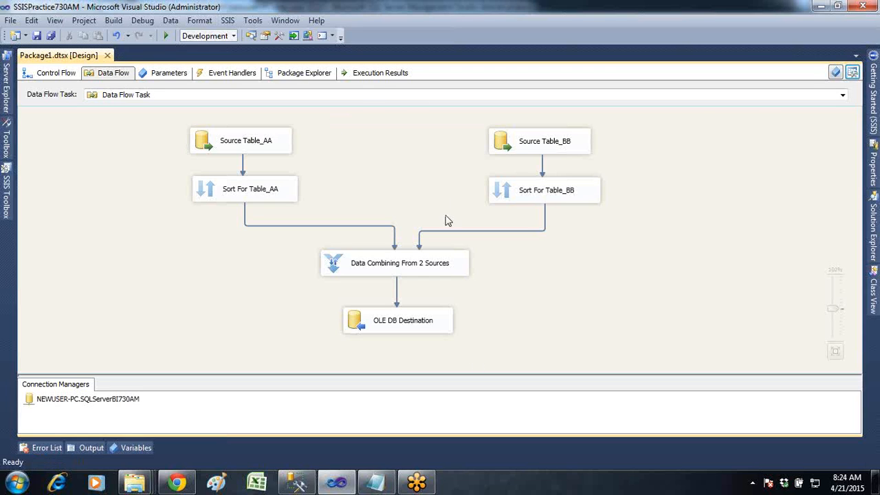
- Rename Package1.dtsx in the project as 05 Merge Transformation.dtsx
left_click(873, 251)
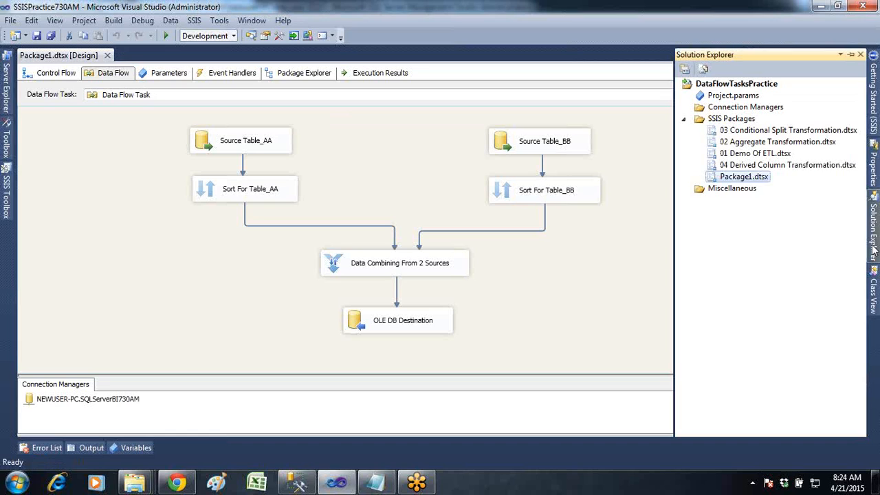
key("F2")
key("Home")
key("Delete")
key("Delete")
key("Delete")
key("Delete")
key("Delete")
key("Delete")
key("Delete")
key("Delete")
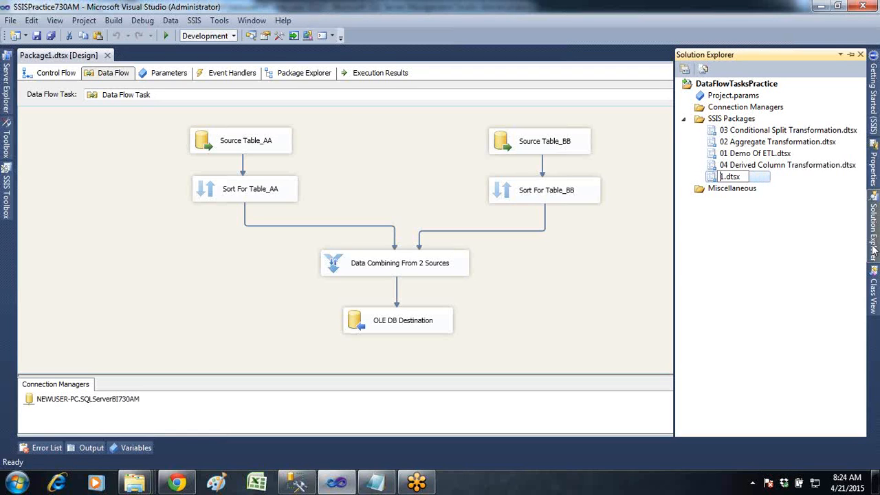
type("05")
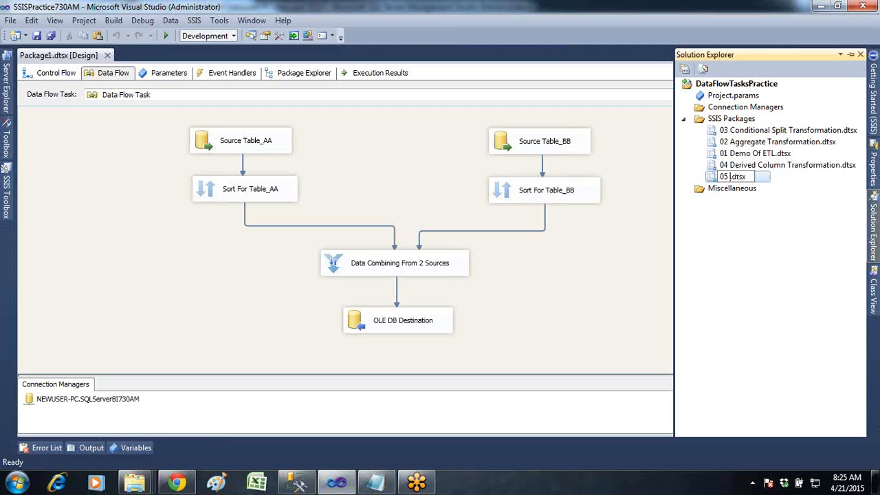
type("Merge")
type(" Transf")
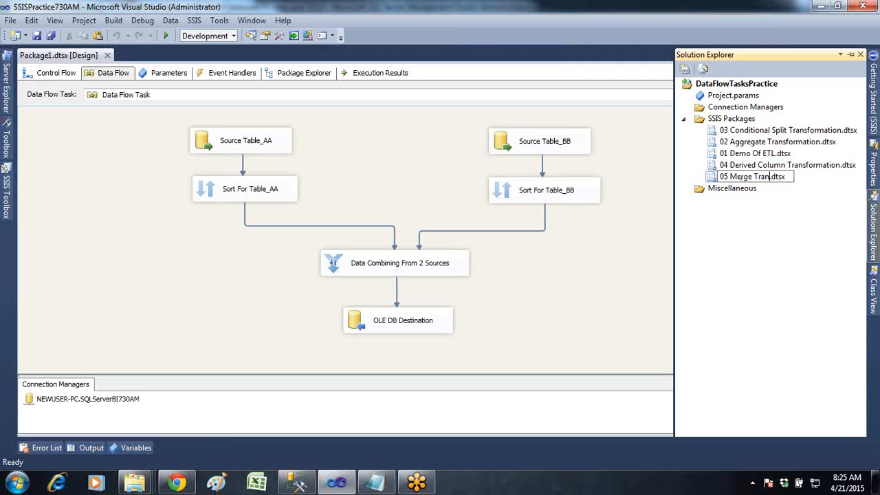
type("ormation")
left_click(636, 273)
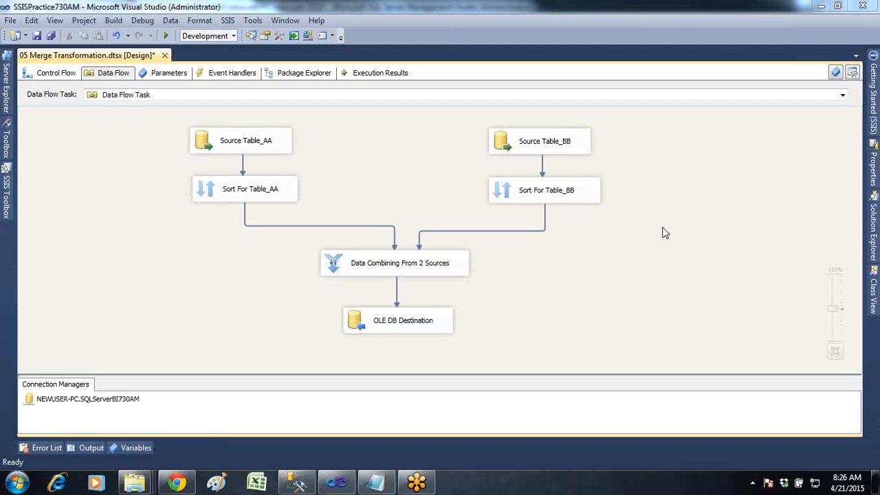
left_click(6, 192)
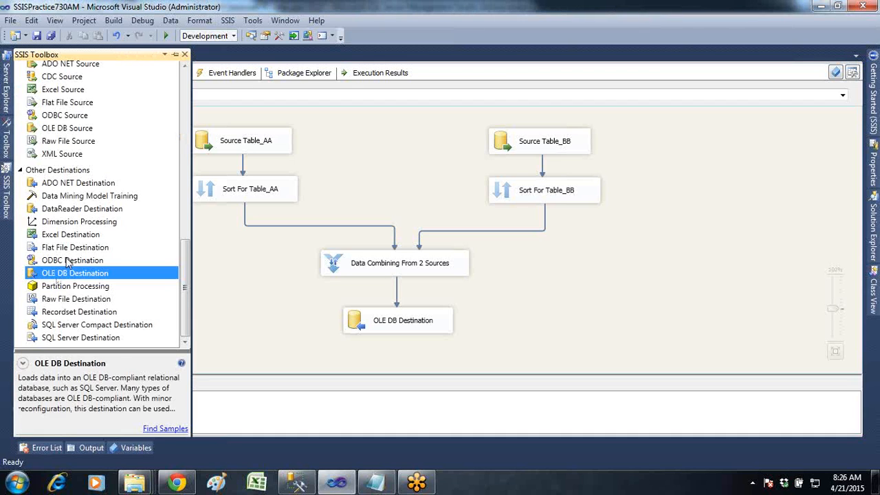
left_click(81, 209)
scroll(79, 212, "up", 8)
left_click_drag(57, 108, 130, 282)
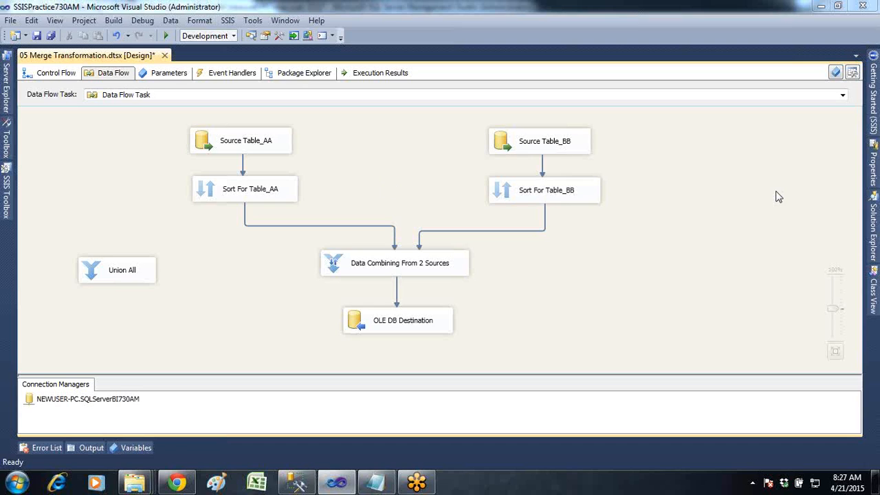
left_click(131, 276)
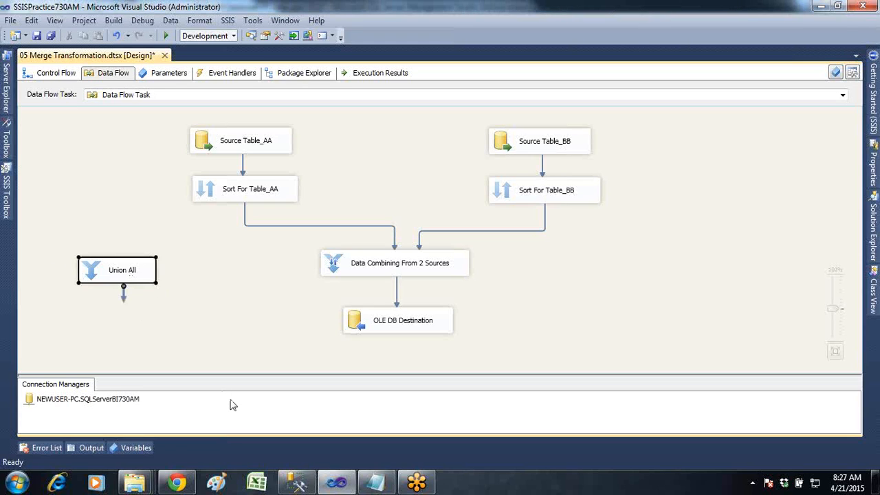
key("Delete")
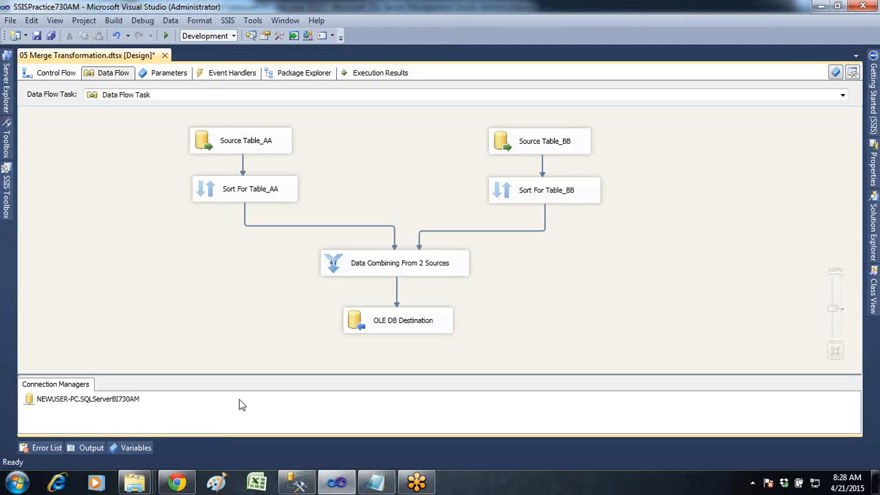
- Save the 05 Merge Transformation.dtsx package and close its designer
key("ctrl+s")
left_click(161, 55)
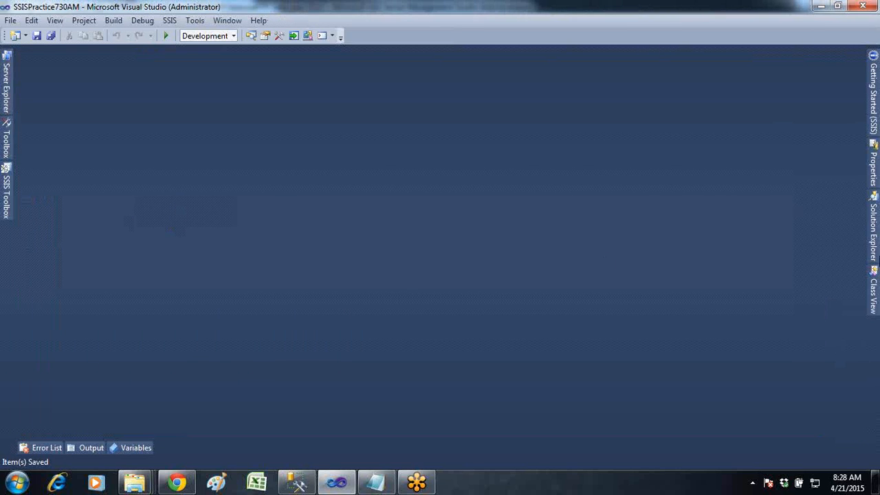